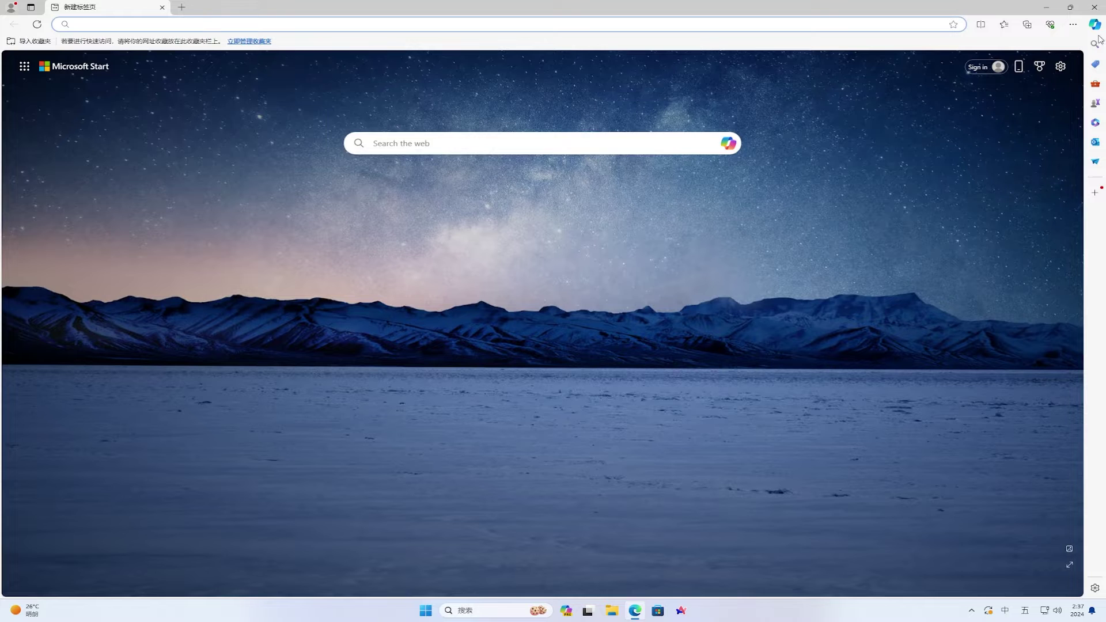
Step: Check Copilot in the Edge sidebar, reload and close it, and try launching the Windows Copilot
left_click(1095, 25)
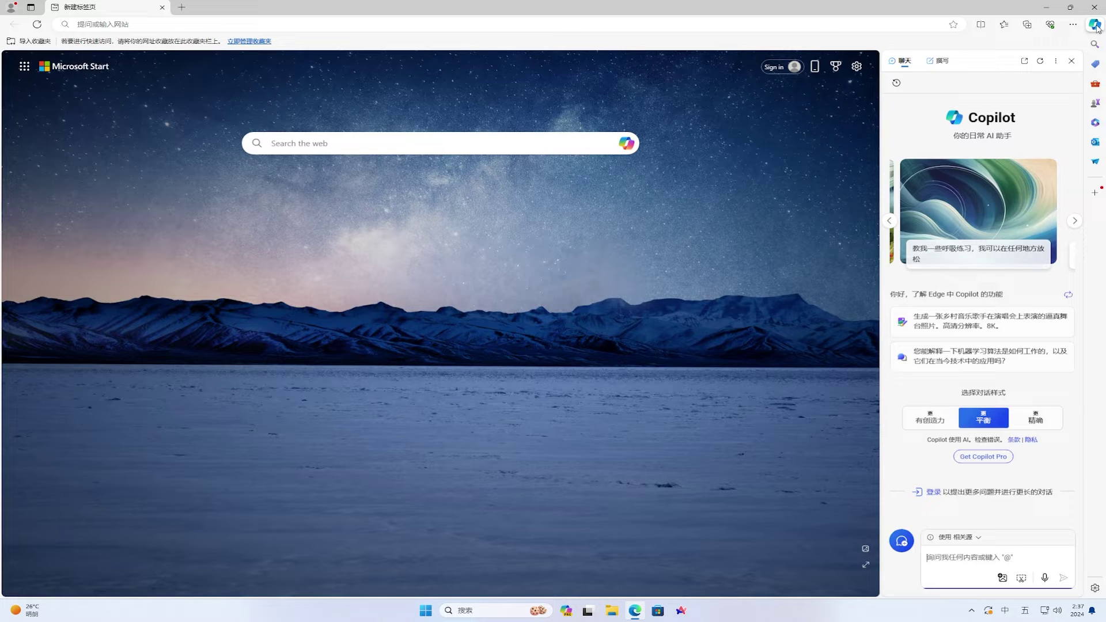
left_click(1042, 63)
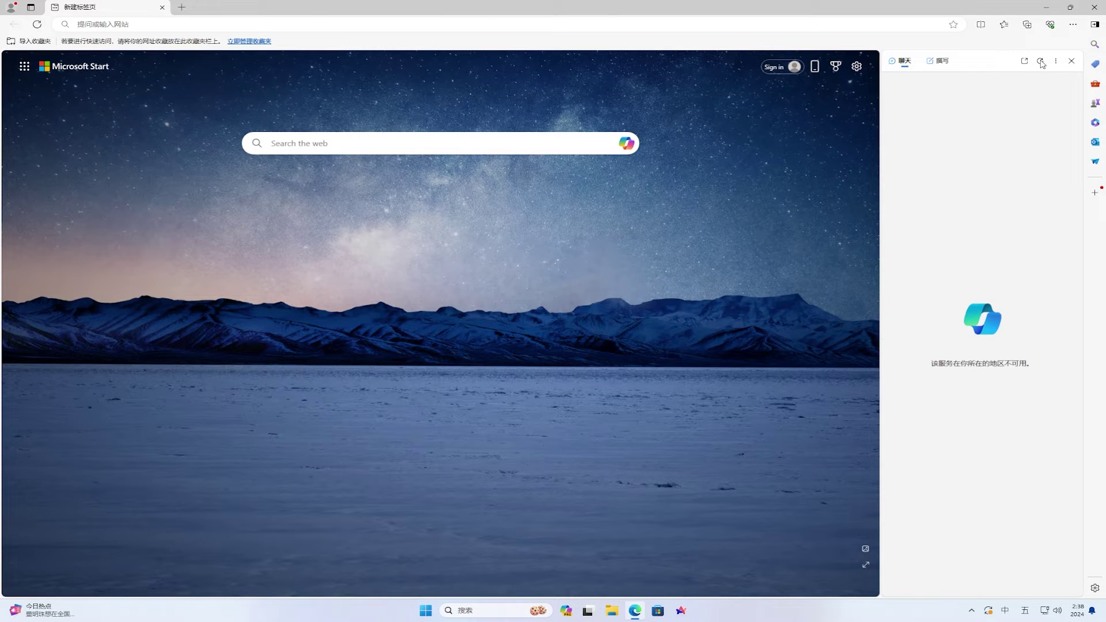
left_click(1093, 26)
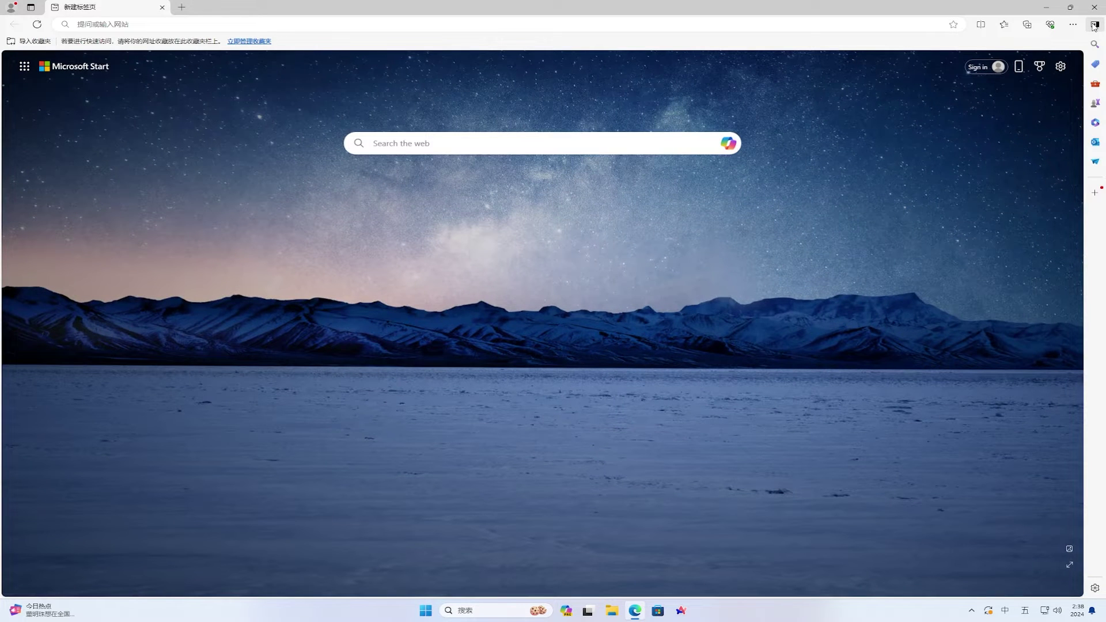
left_click(570, 613)
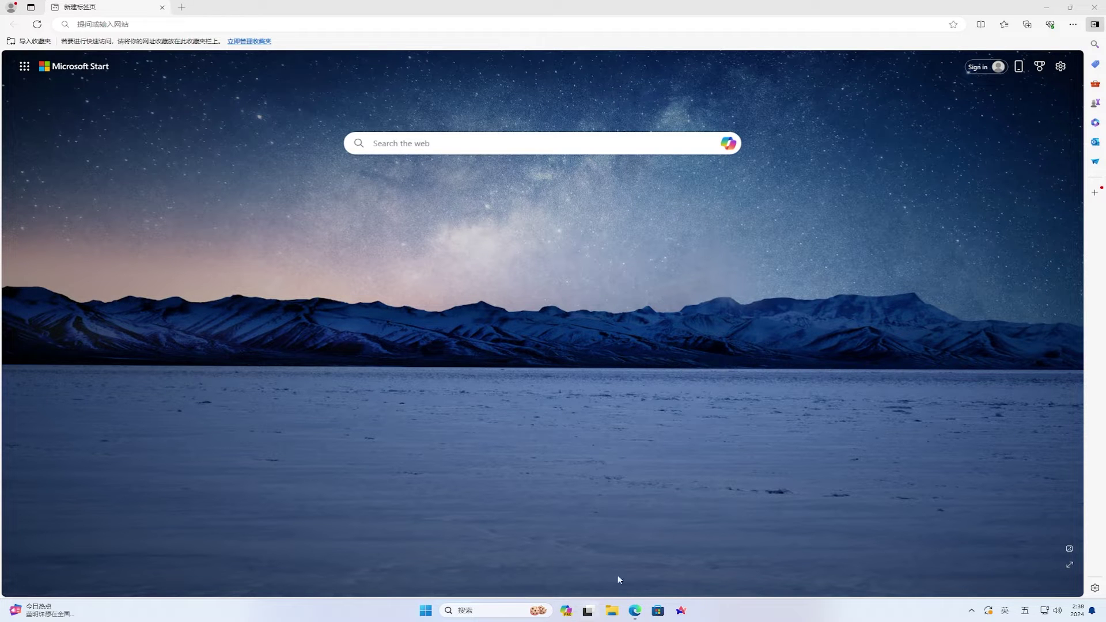
Step: Close the Edge window, end its remaining Microsoft Edge background process in Task Manager, and minimize Task Manager
left_click(1094, 8)
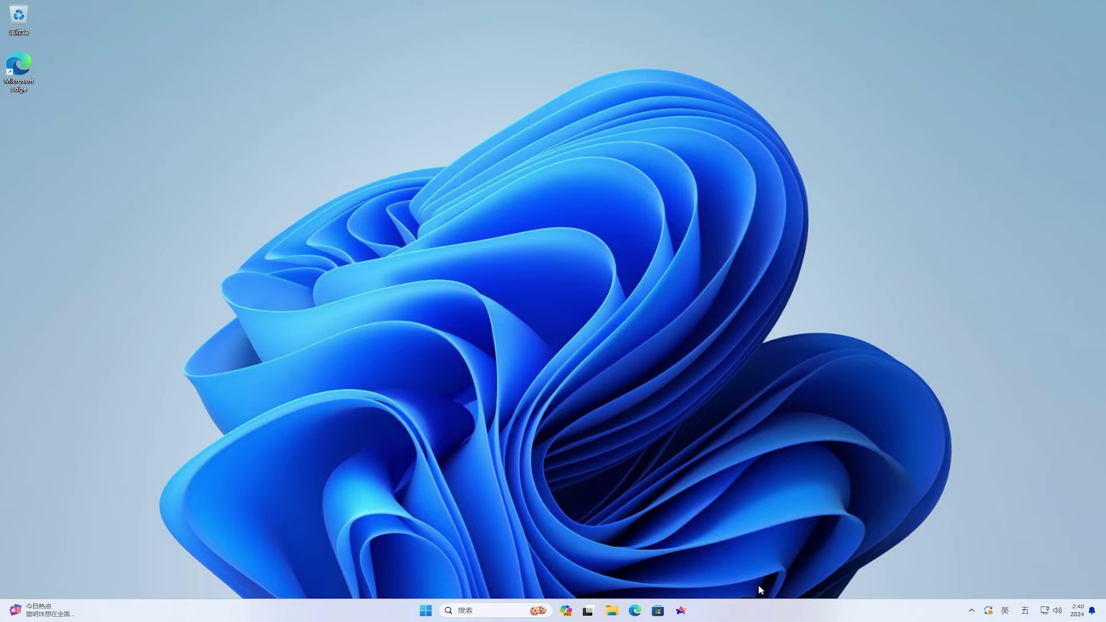
right_click(753, 608)
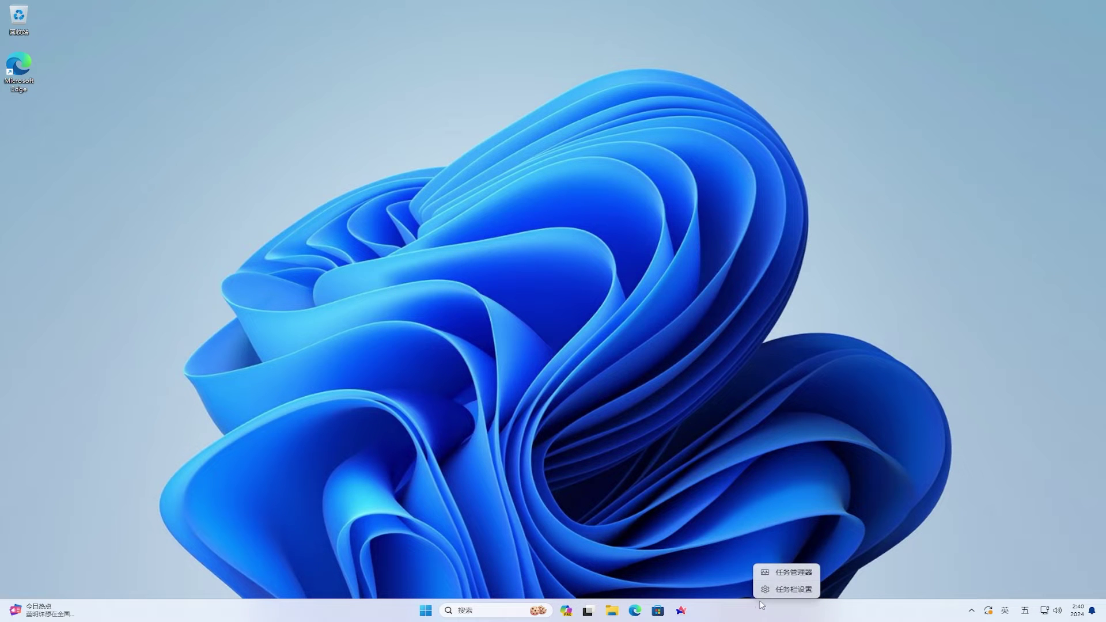
left_click(790, 570)
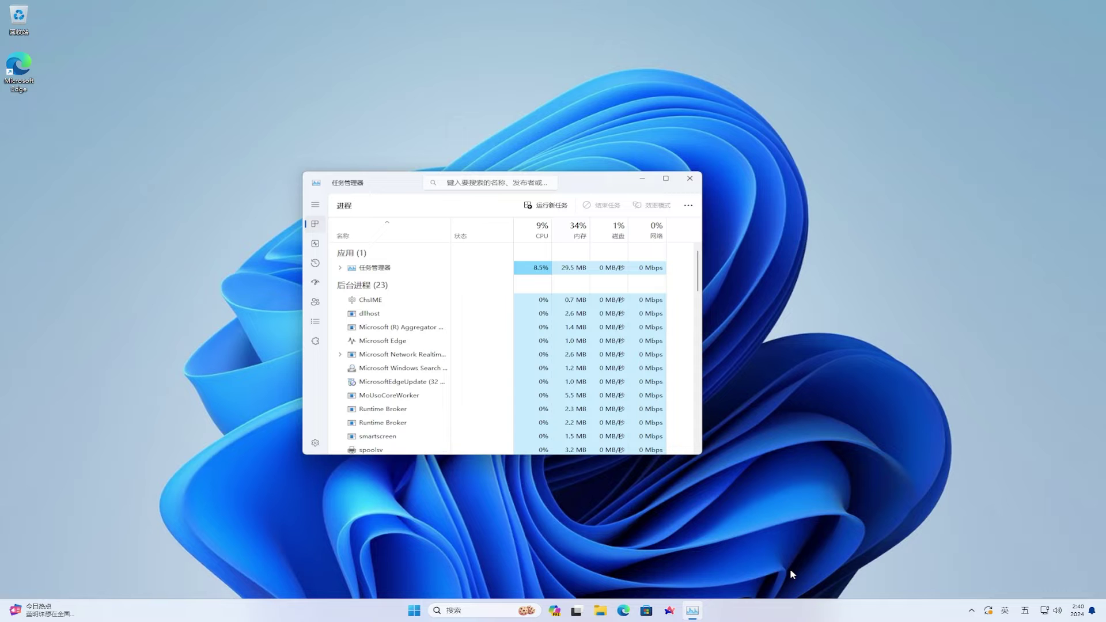
scroll(604, 355, "down", 2)
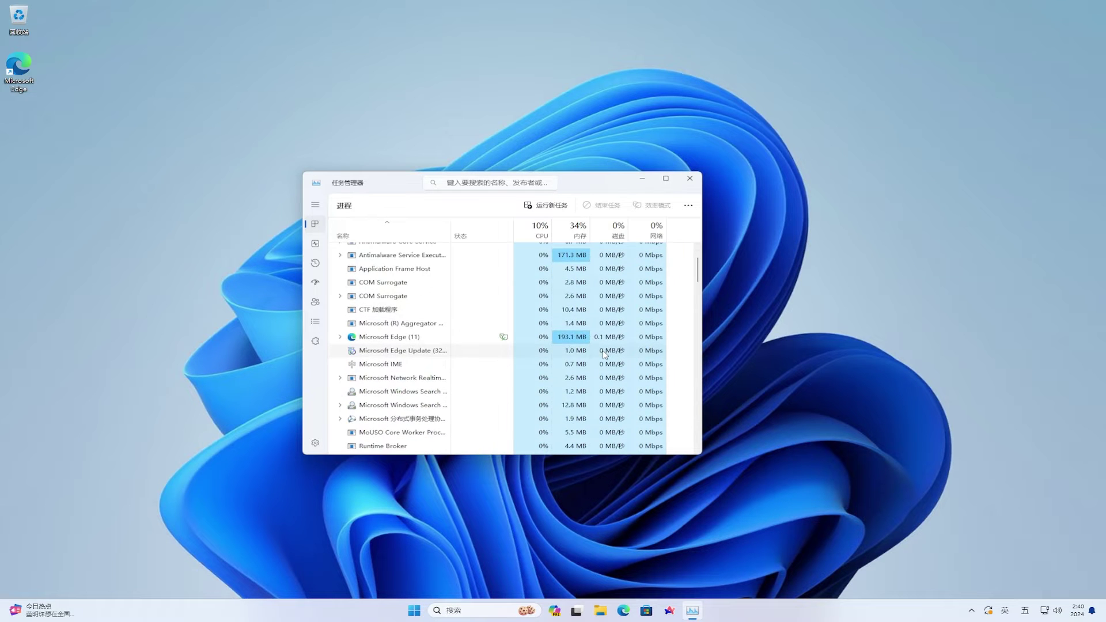
left_click(414, 342)
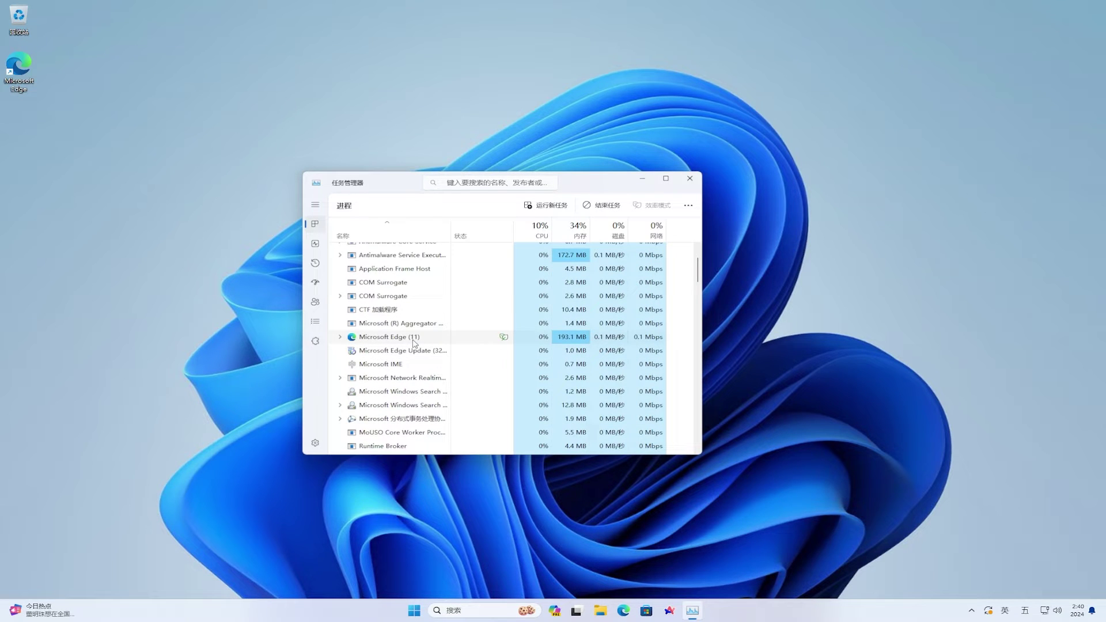
right_click(414, 342)
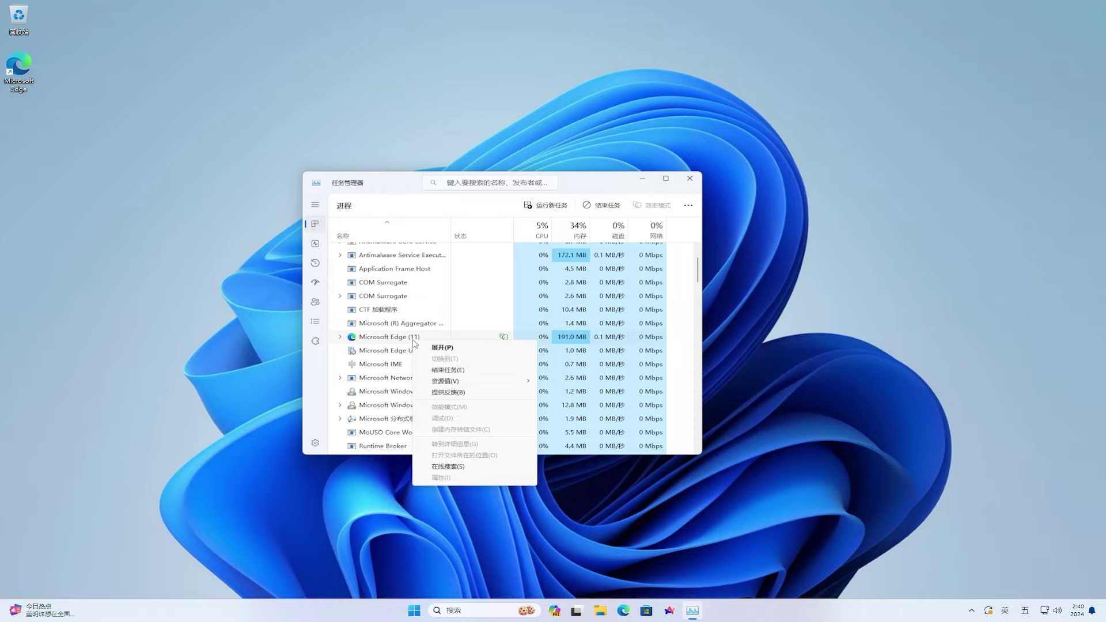
left_click(441, 372)
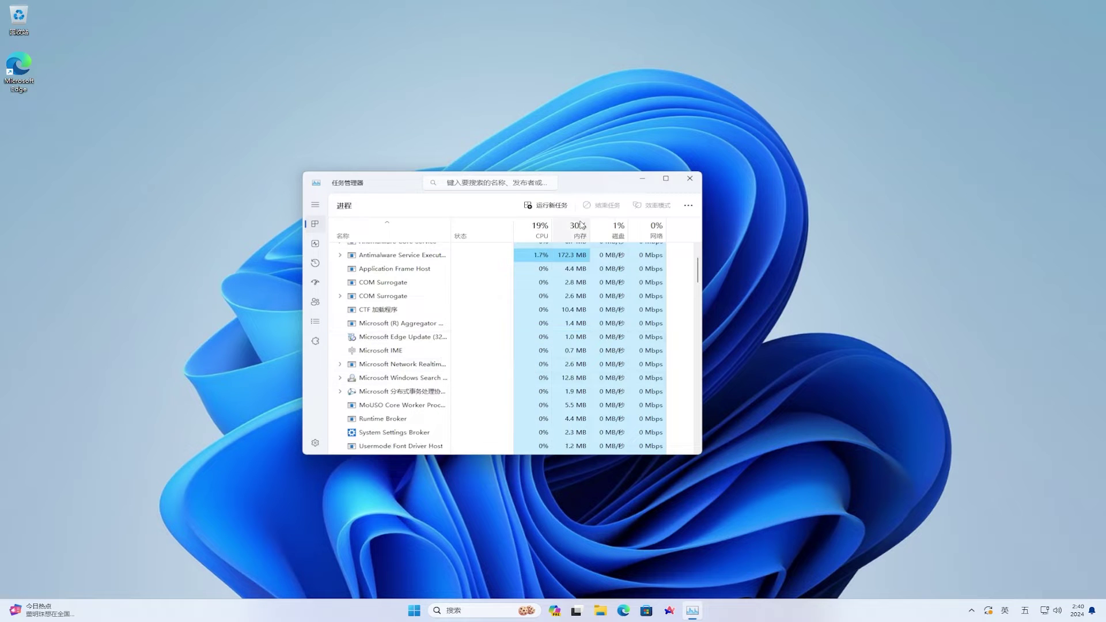
left_click(641, 181)
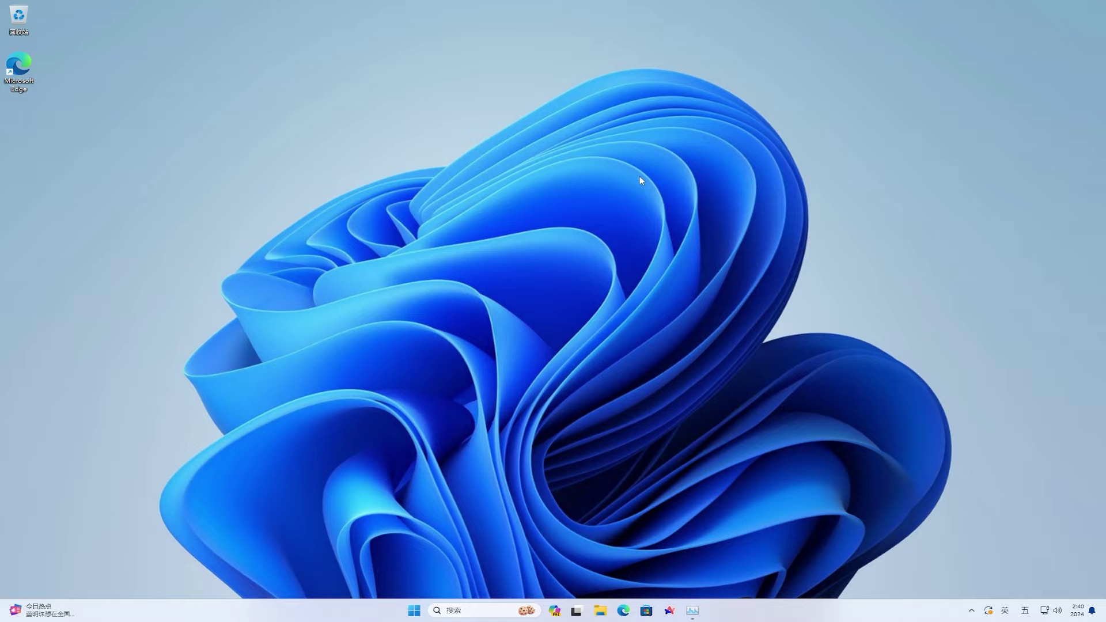
Step: Open the admin folder inside 用户 on drive C: in File Explorer
left_click(605, 617)
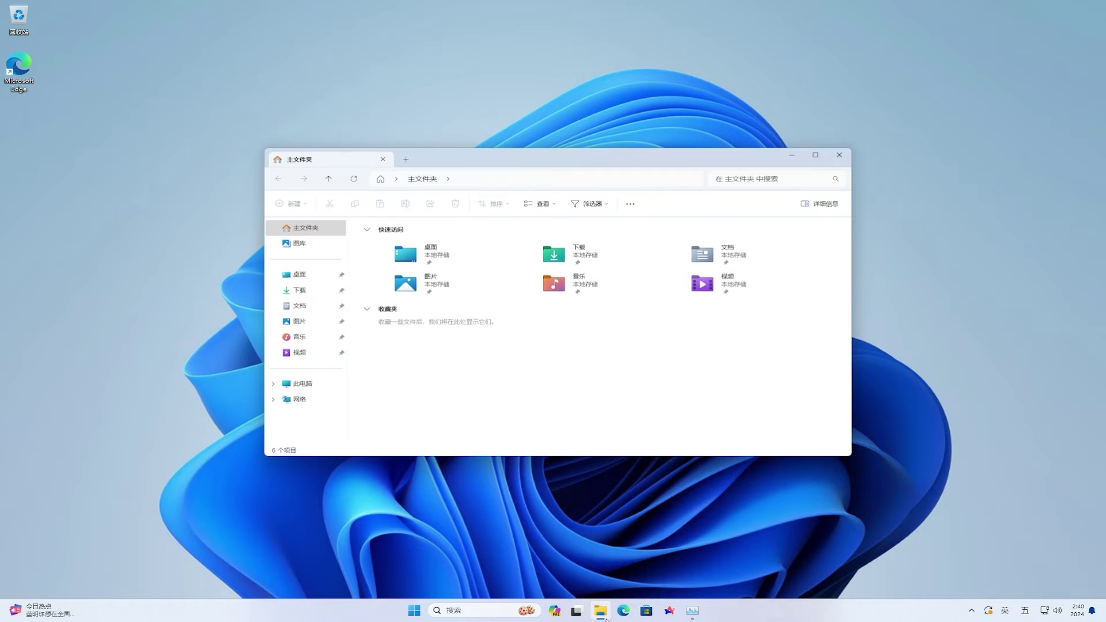
left_click(316, 386)
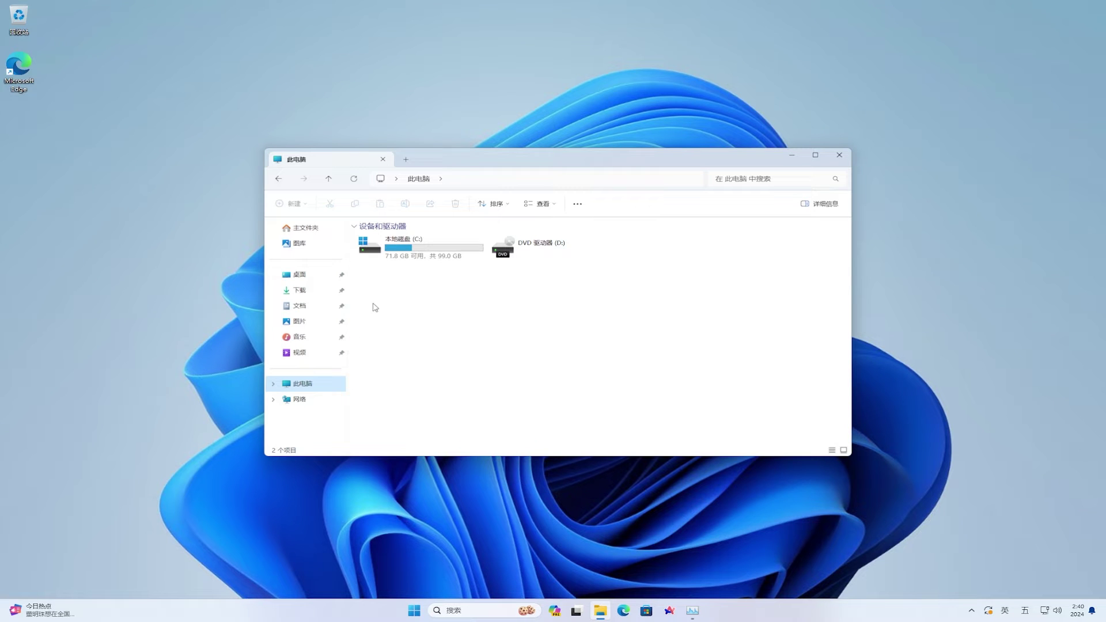
double_click(408, 258)
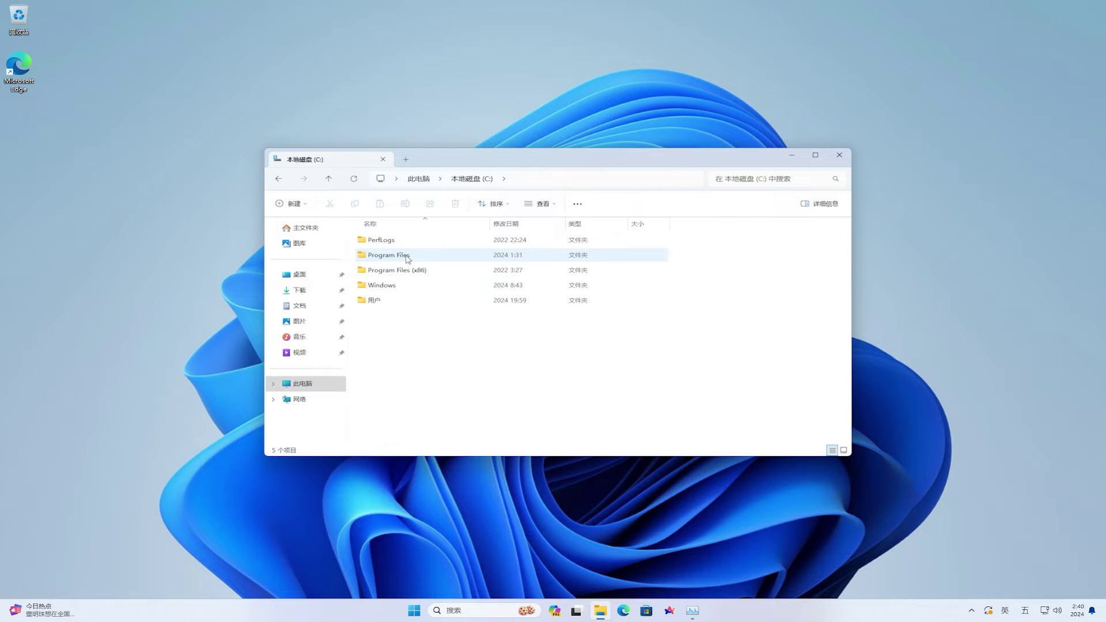
left_click(403, 301)
double_click(403, 301)
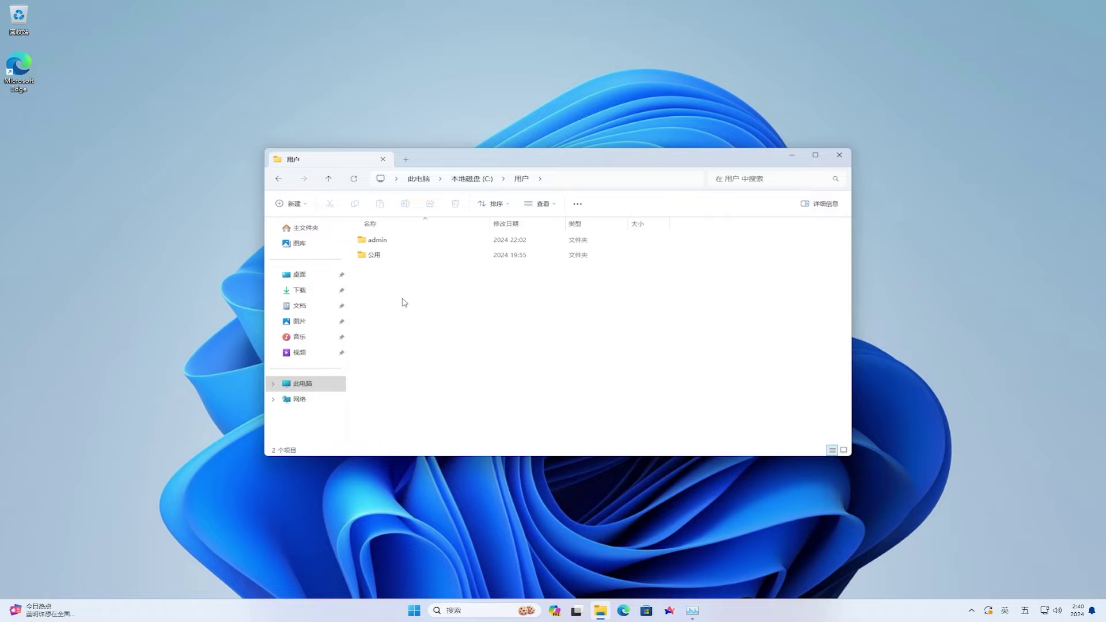
double_click(383, 244)
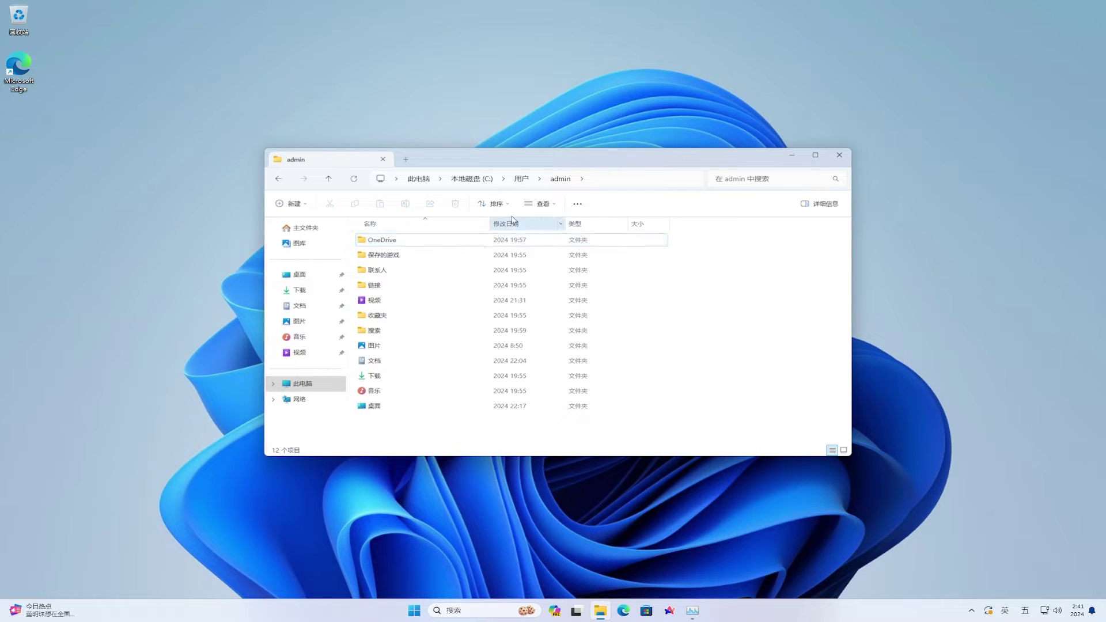
Step: Turn on the display of hidden items in the admin folder
left_click(543, 205)
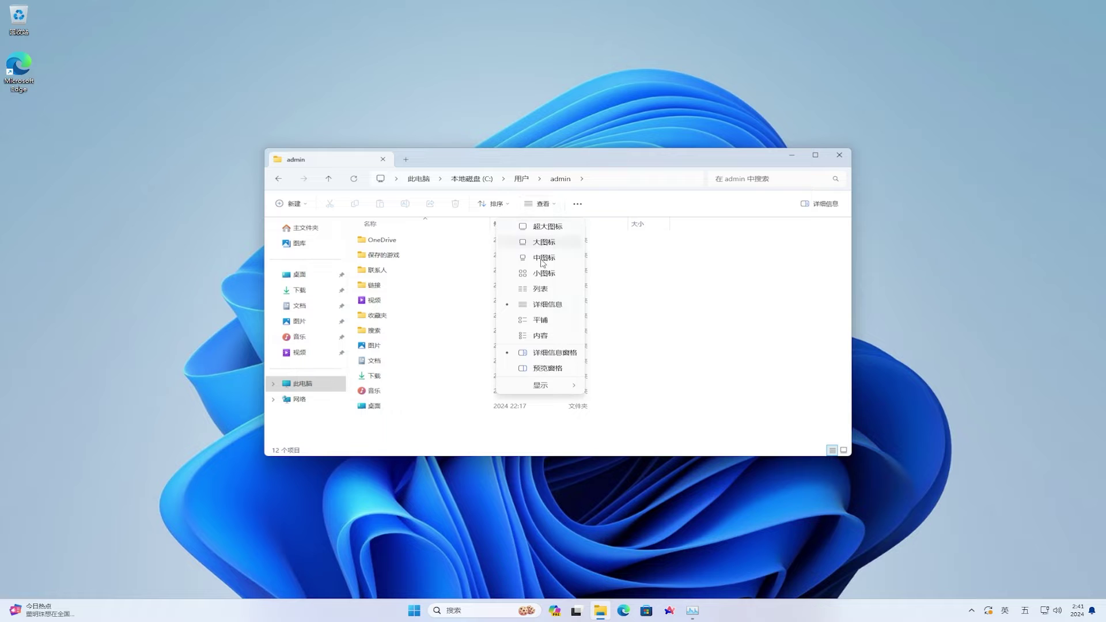
mouse_move(549, 391)
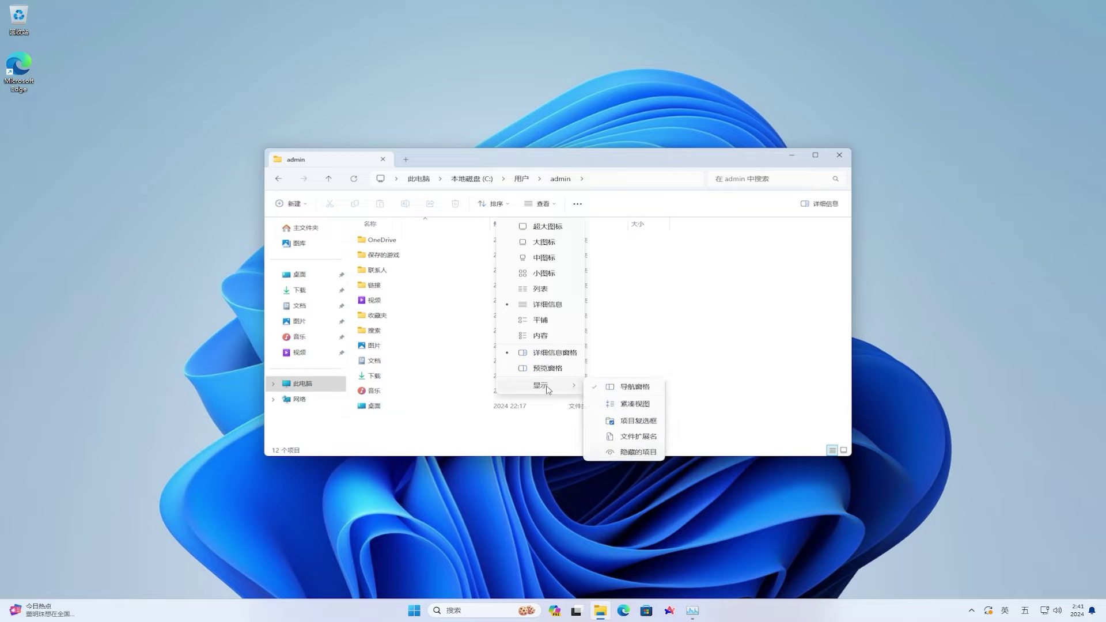
left_click(656, 453)
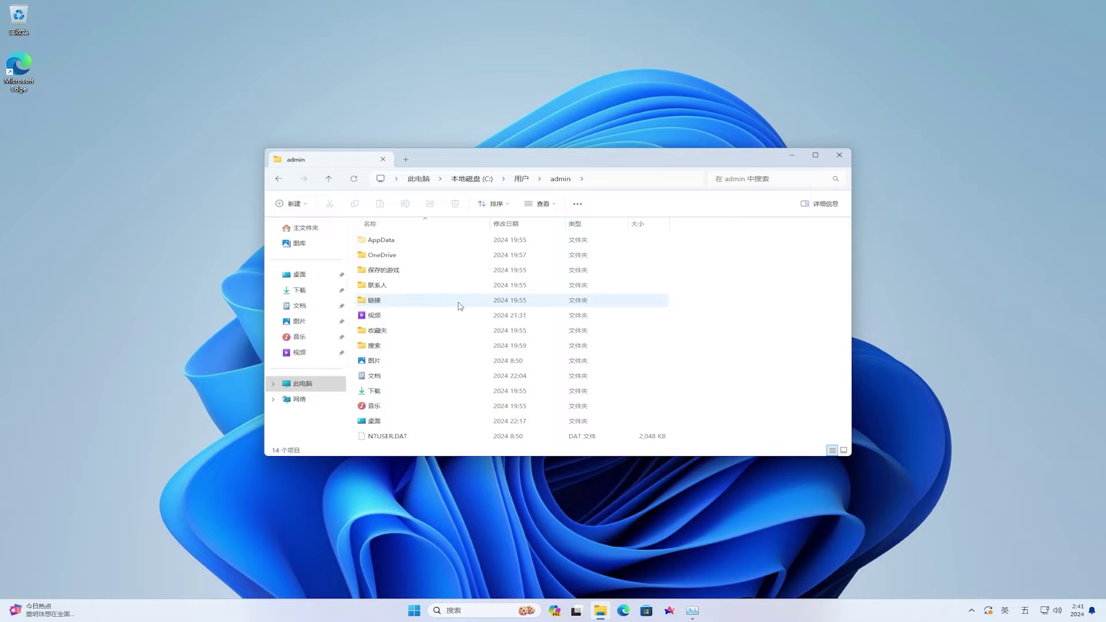
Step: Go to the AppData\Local\Microsoft\Edge\User Data\Default folder
double_click(393, 241)
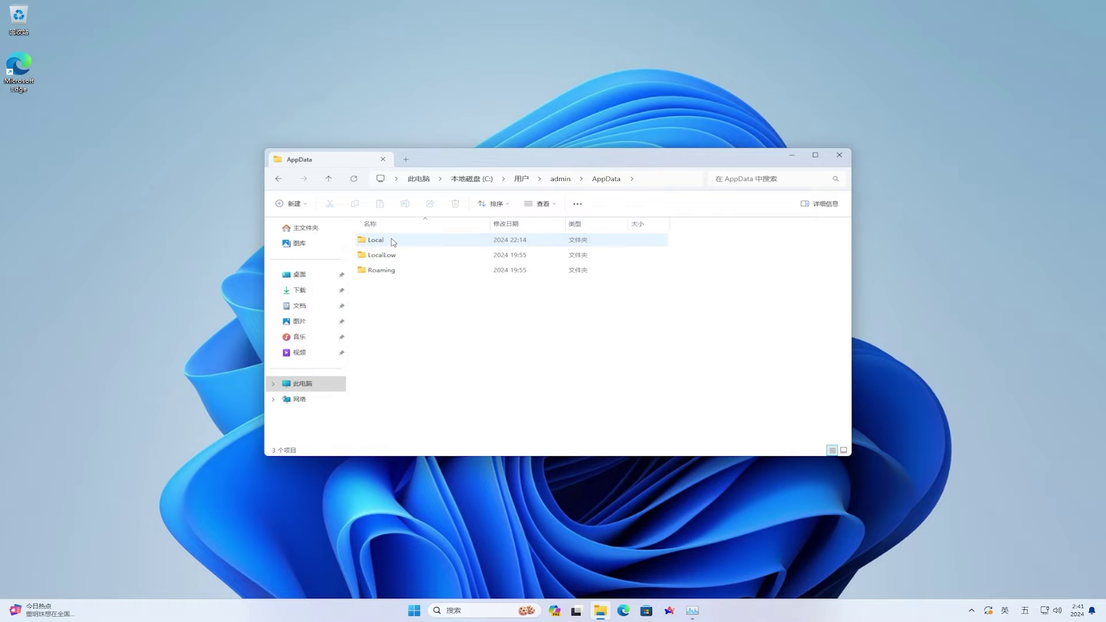
double_click(392, 241)
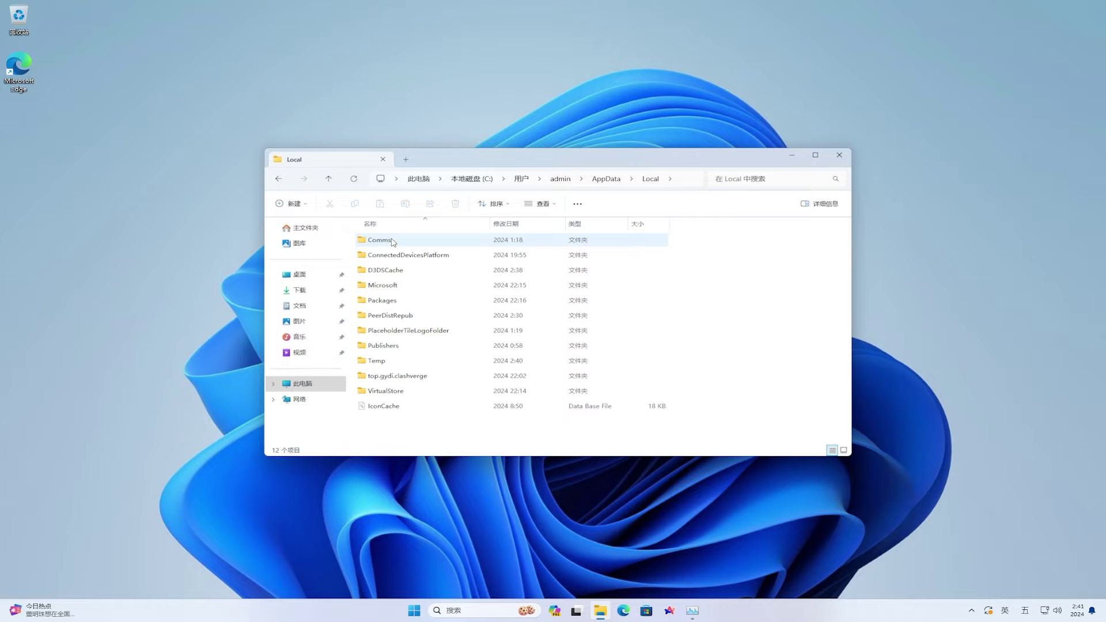
double_click(383, 286)
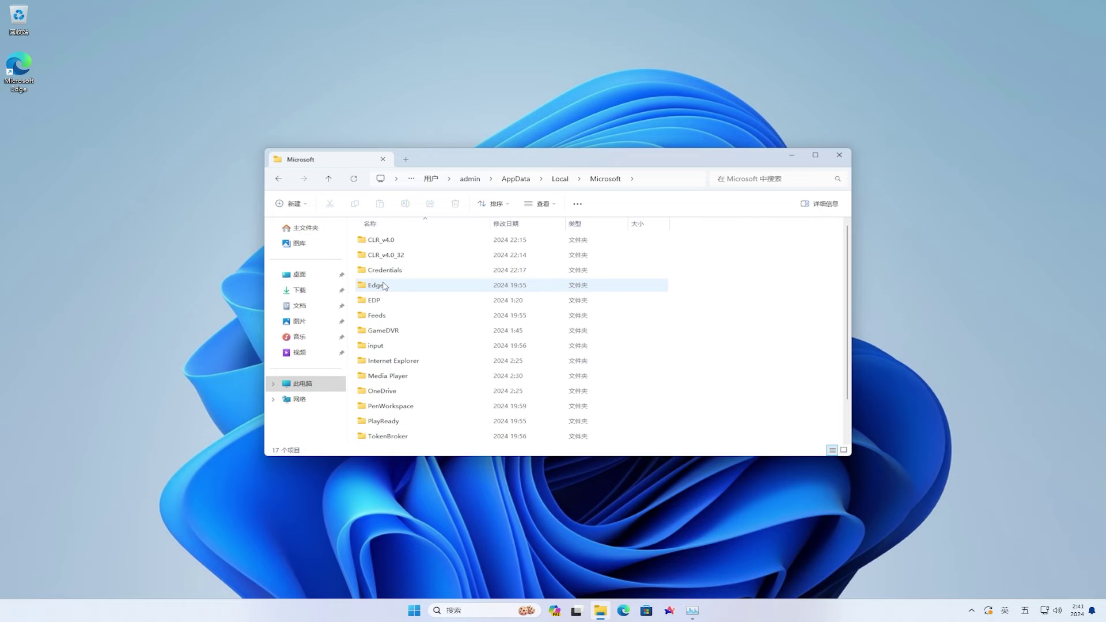
double_click(444, 291)
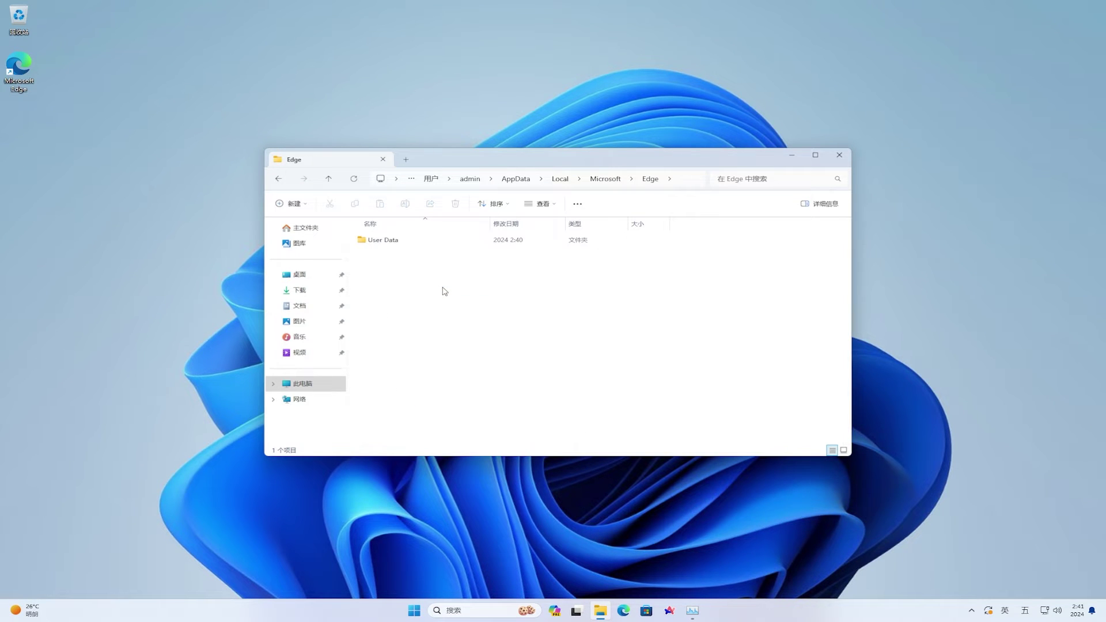
double_click(389, 238)
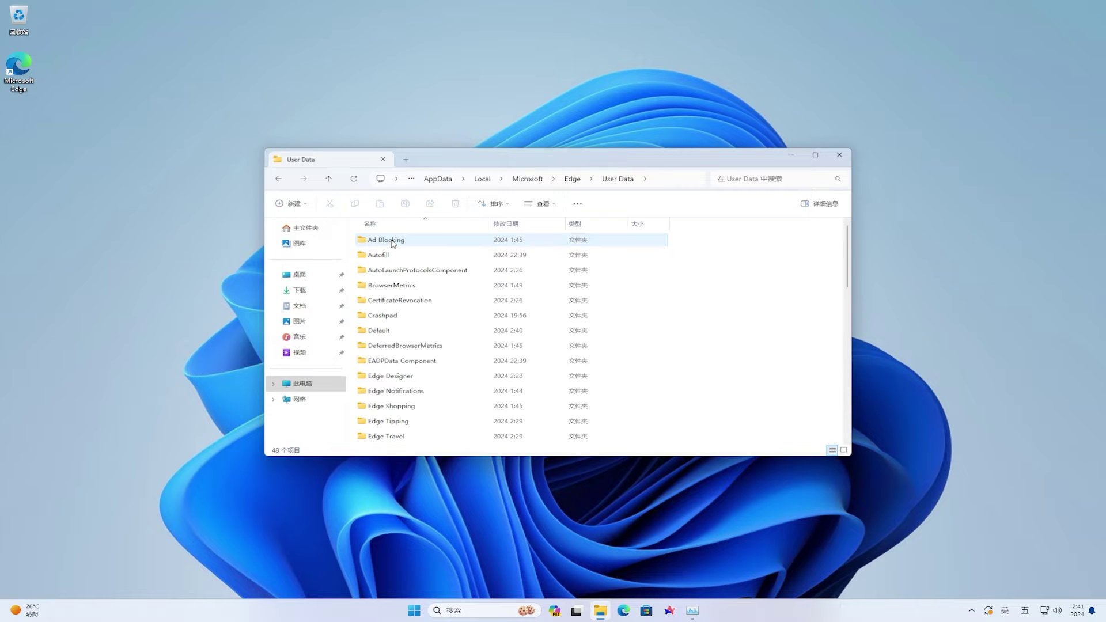
left_click(396, 333)
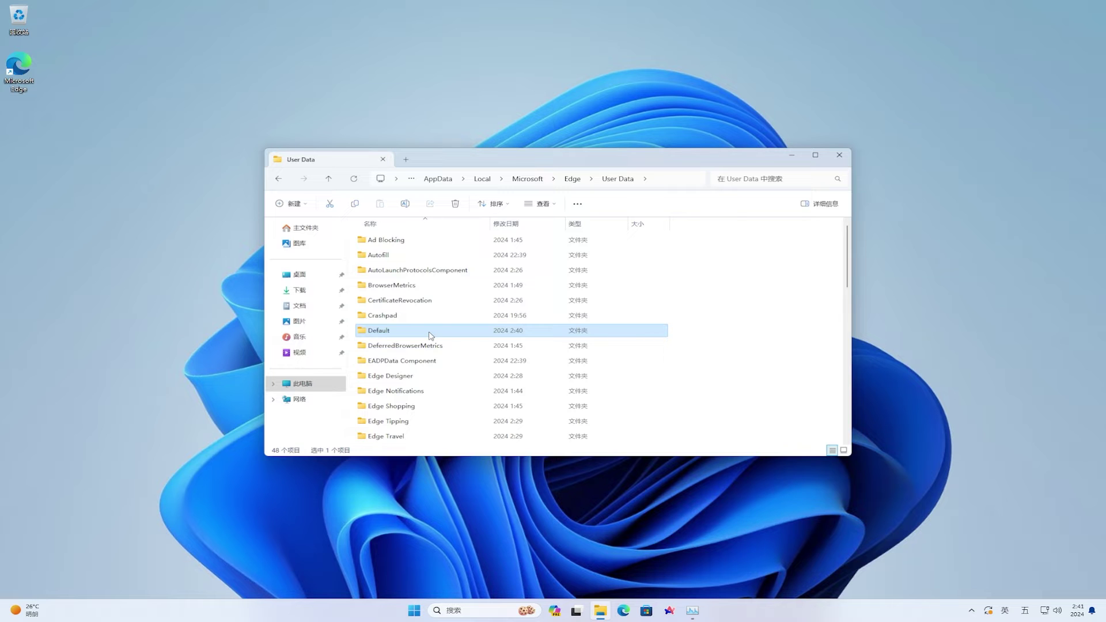
double_click(431, 336)
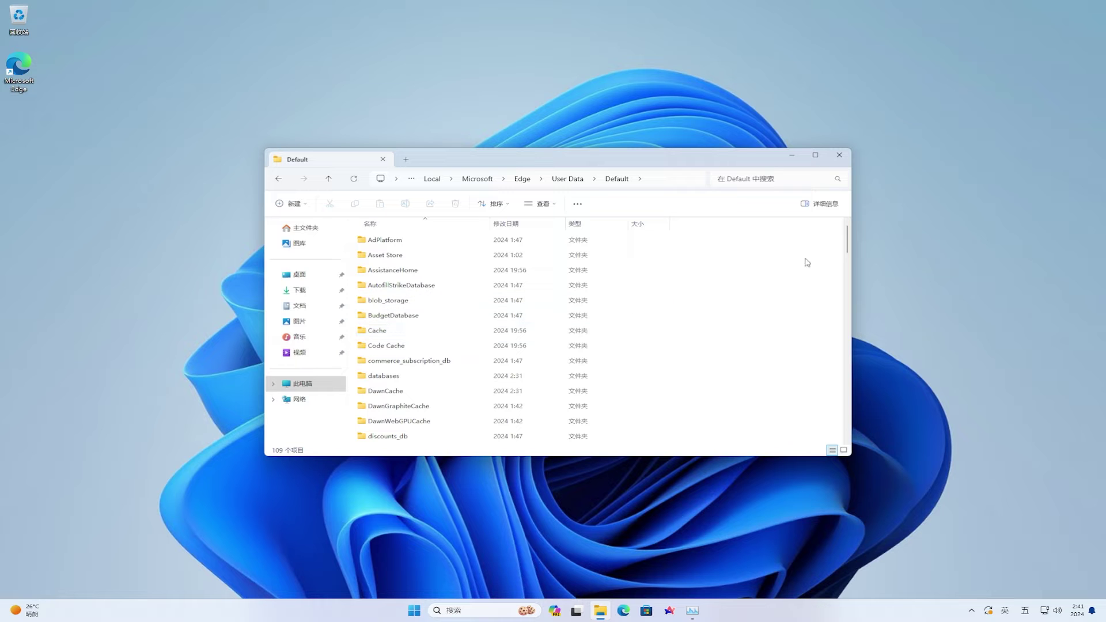
Step: Open the Preferences file from the Default folder for editing in Notepad and dismiss the autosave tip
left_click_drag(846, 242, 853, 394)
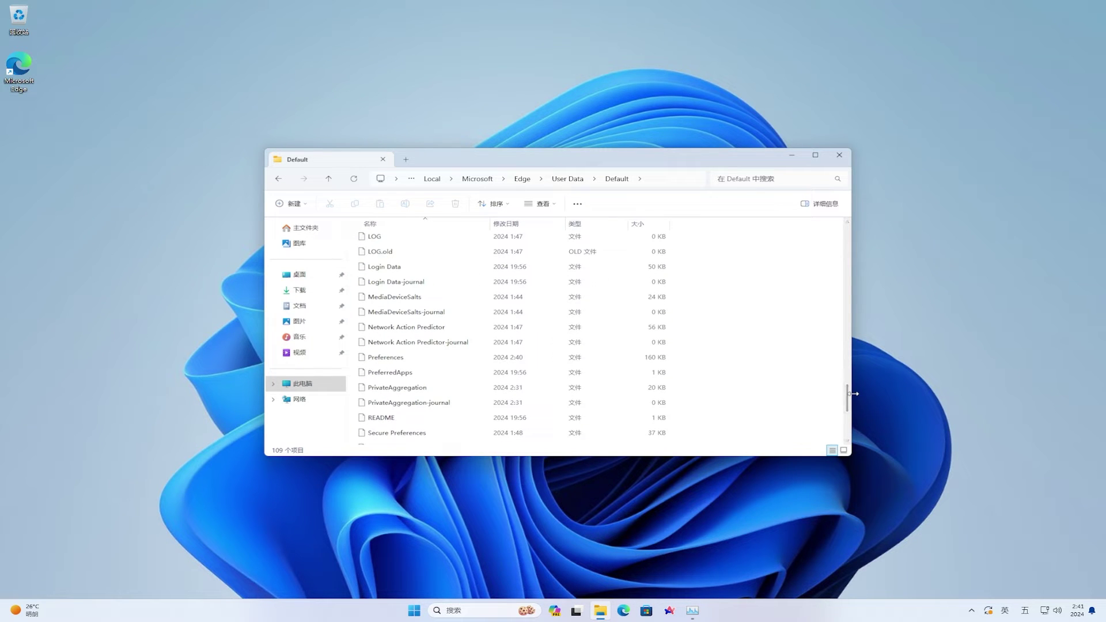
left_click(488, 365)
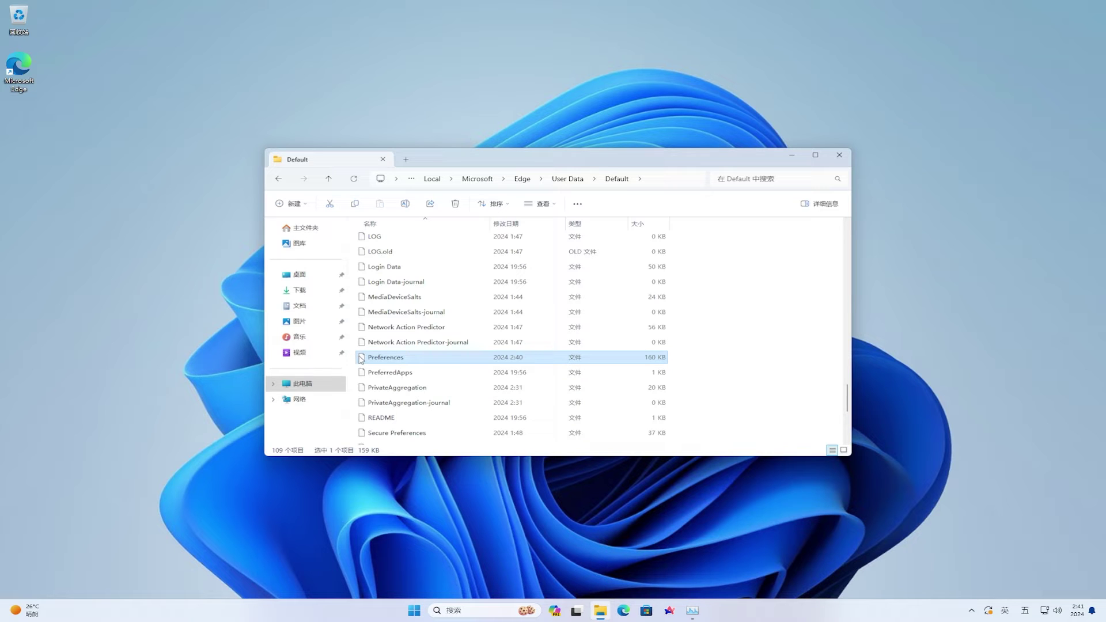
mouse_move(428, 363)
right_click(428, 362)
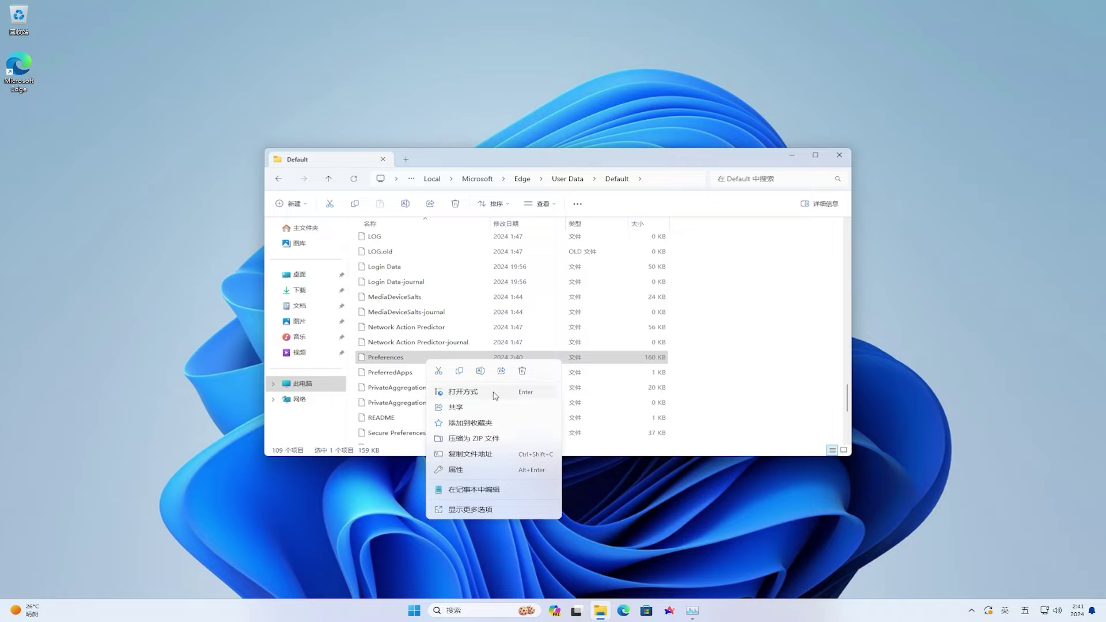
left_click(529, 490)
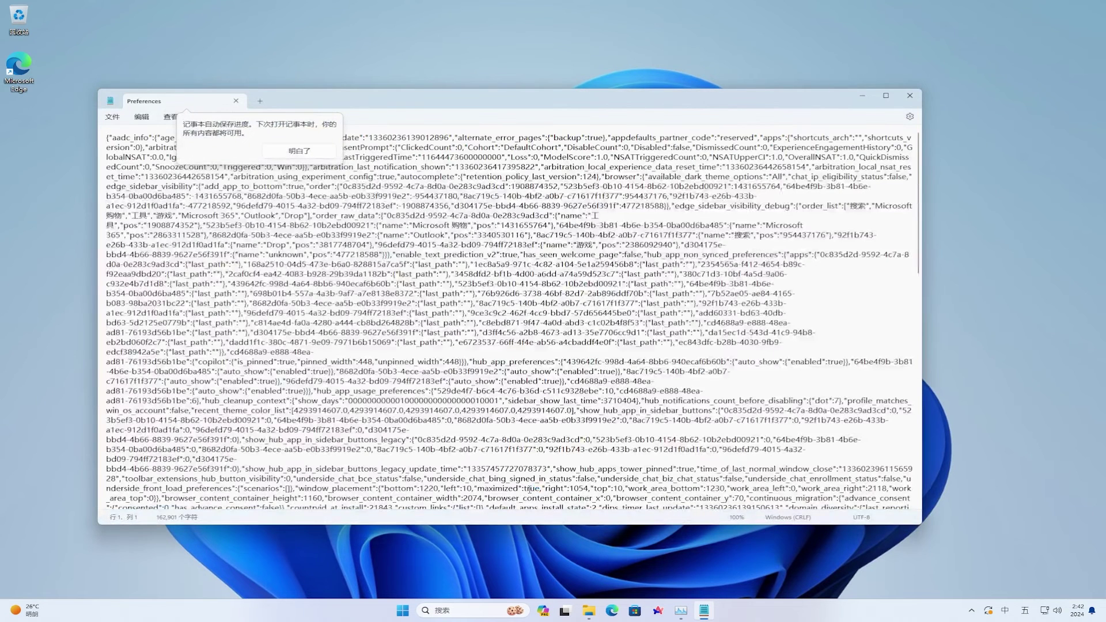
left_click(312, 153)
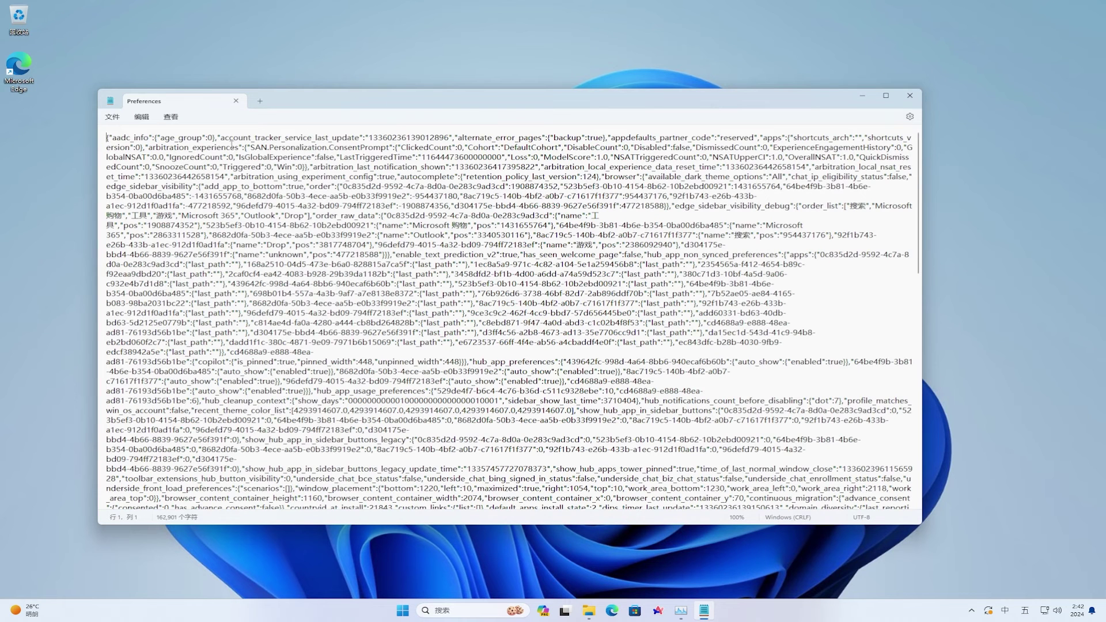
Step: Search the Preferences text for chat_ip_eligibility_status and close the search once the setting is located
left_click(144, 118)
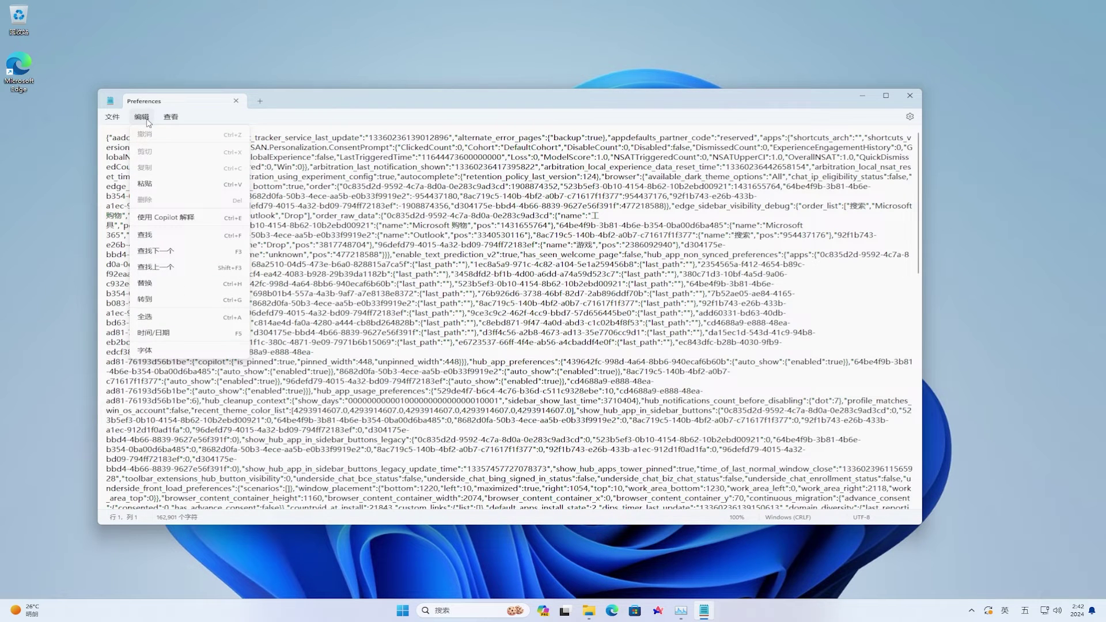
left_click(186, 235)
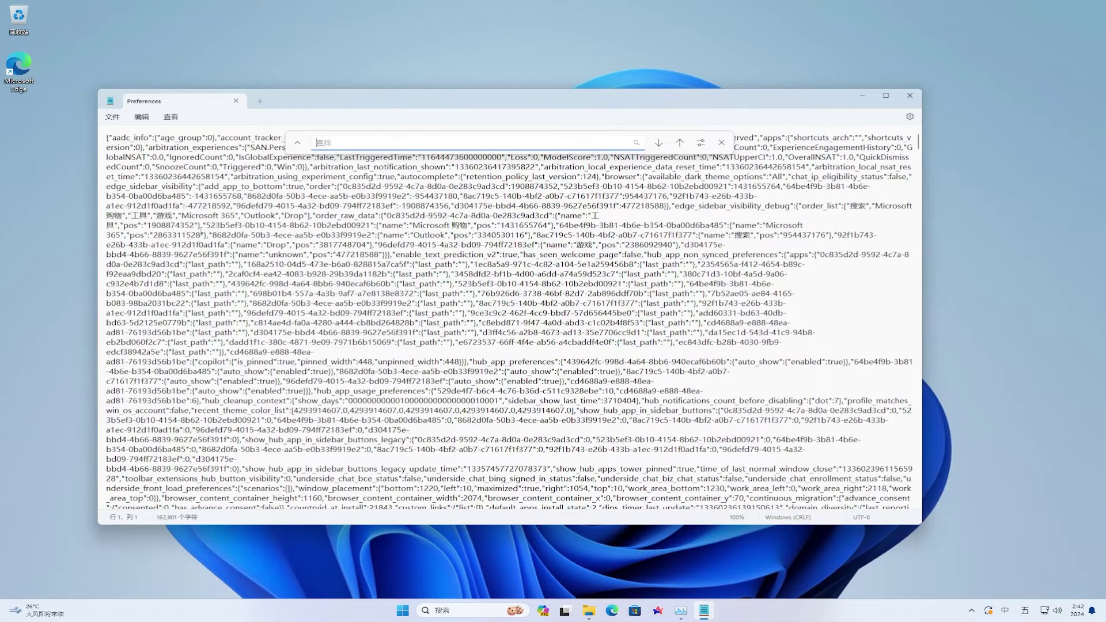
right_click(579, 144)
left_click(611, 153)
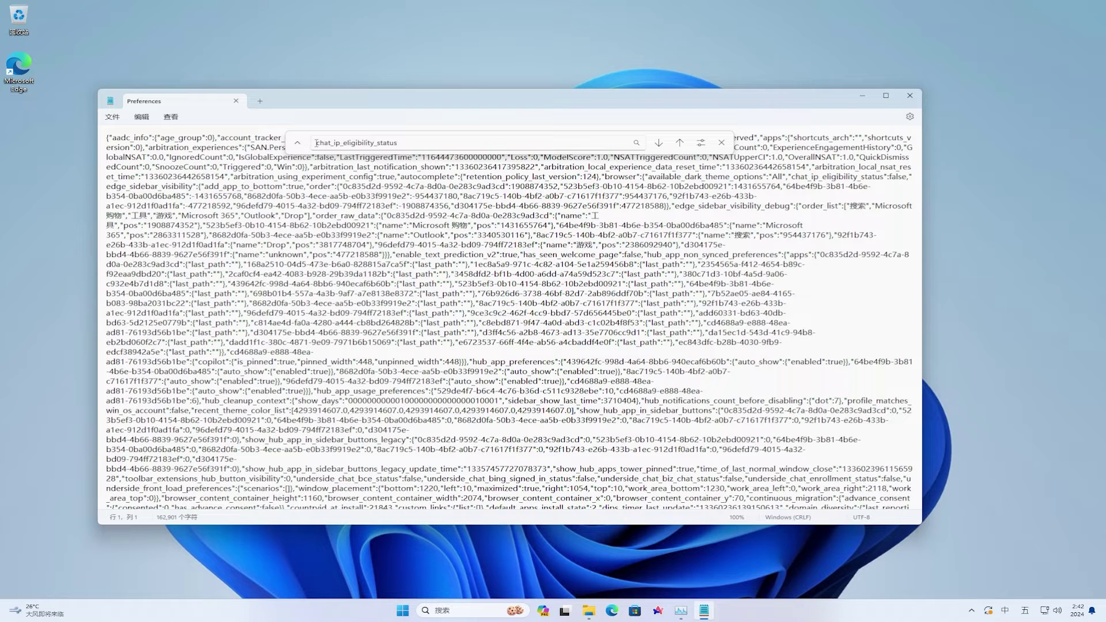
left_click_drag(317, 144, 429, 143)
left_click(567, 143)
left_click(658, 144)
left_click(658, 148)
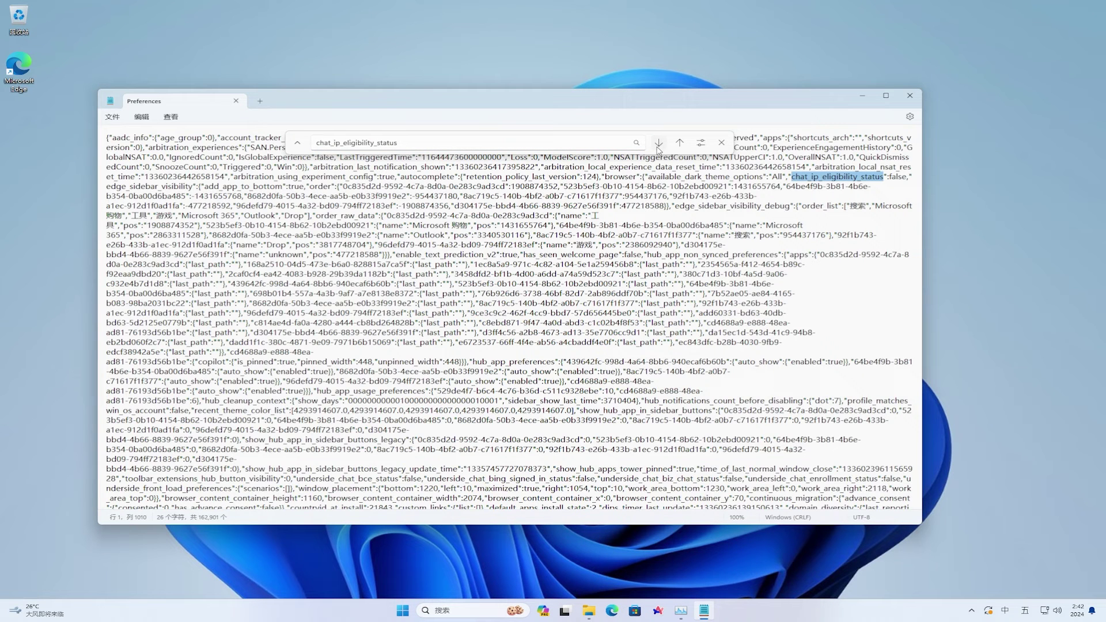
left_click(721, 143)
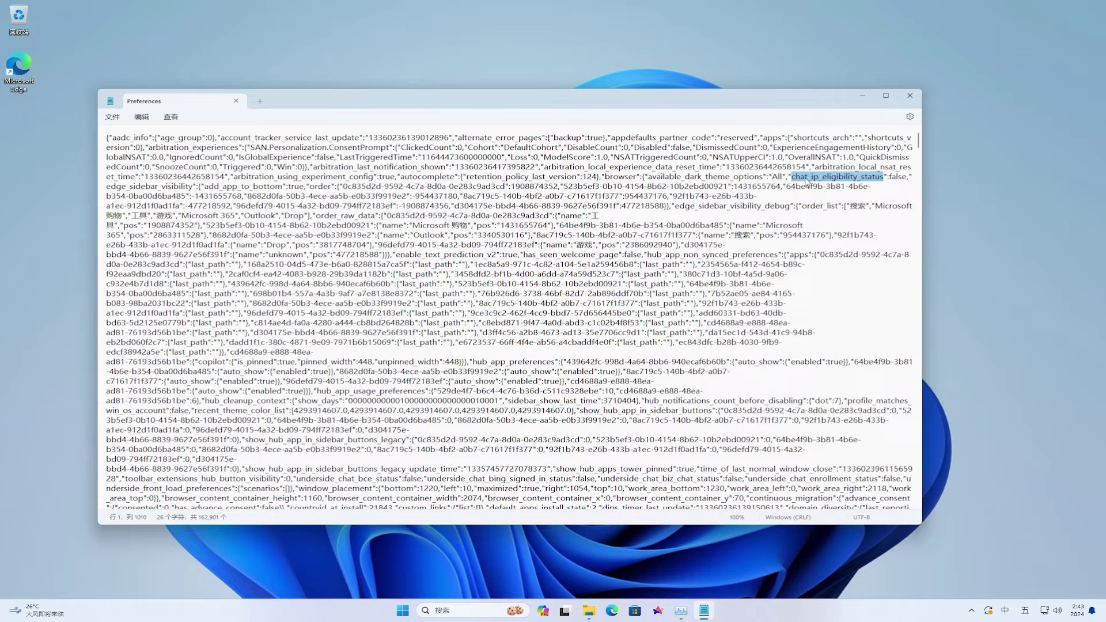
Step: Replace the false value of chat_ip_eligibility_status with true
left_click(889, 176)
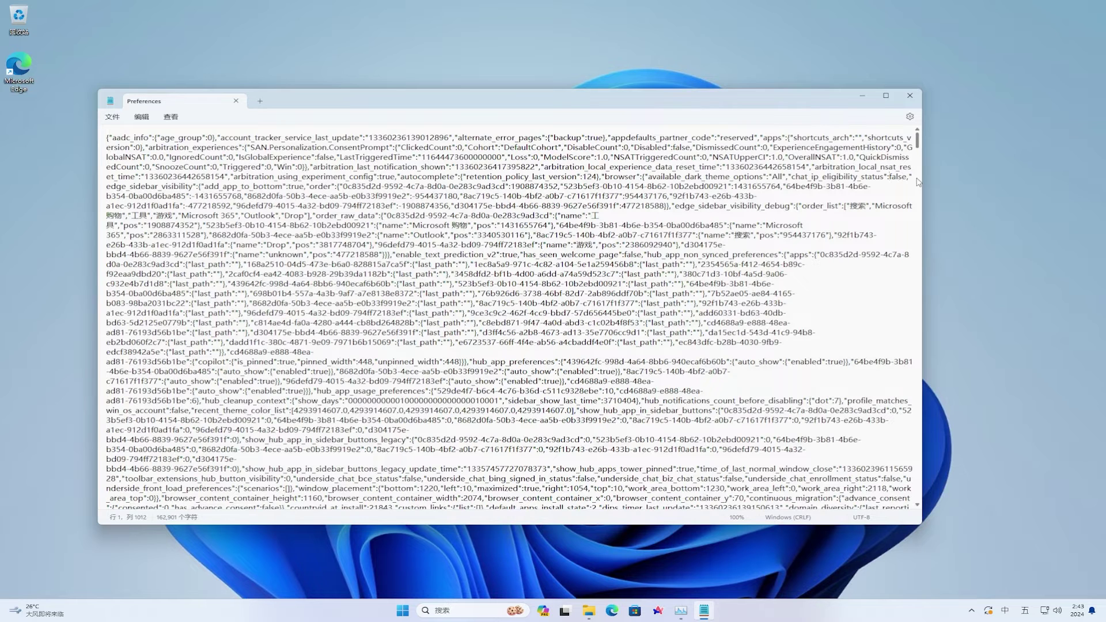
key("Delete")
key("Delete")
key("Delete")
key("Delete")
key("Delete")
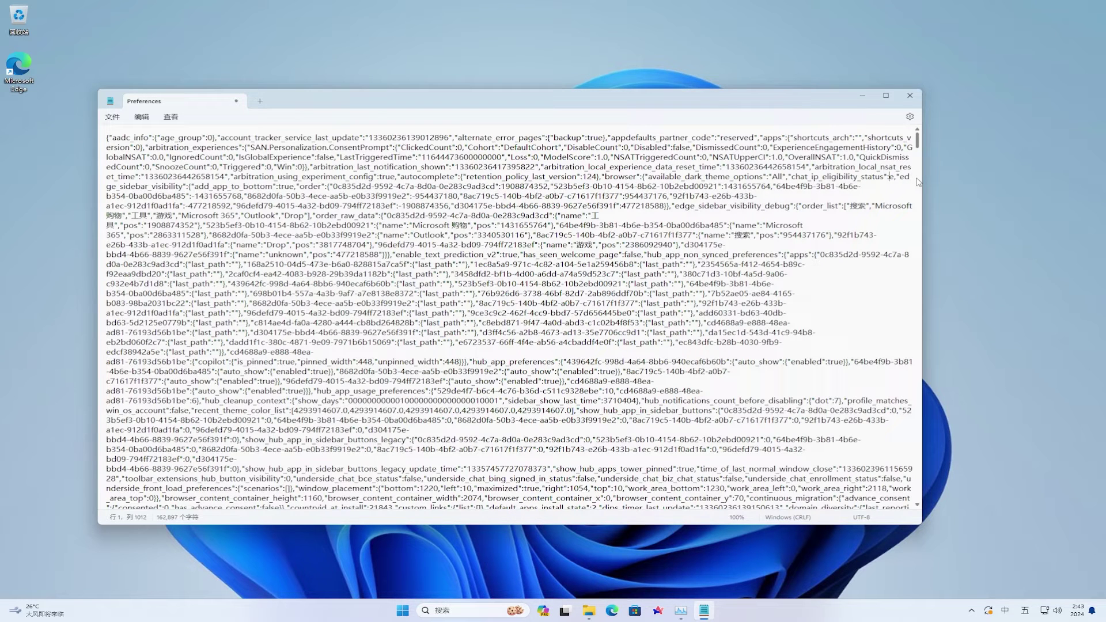
key("shift")
type("true")
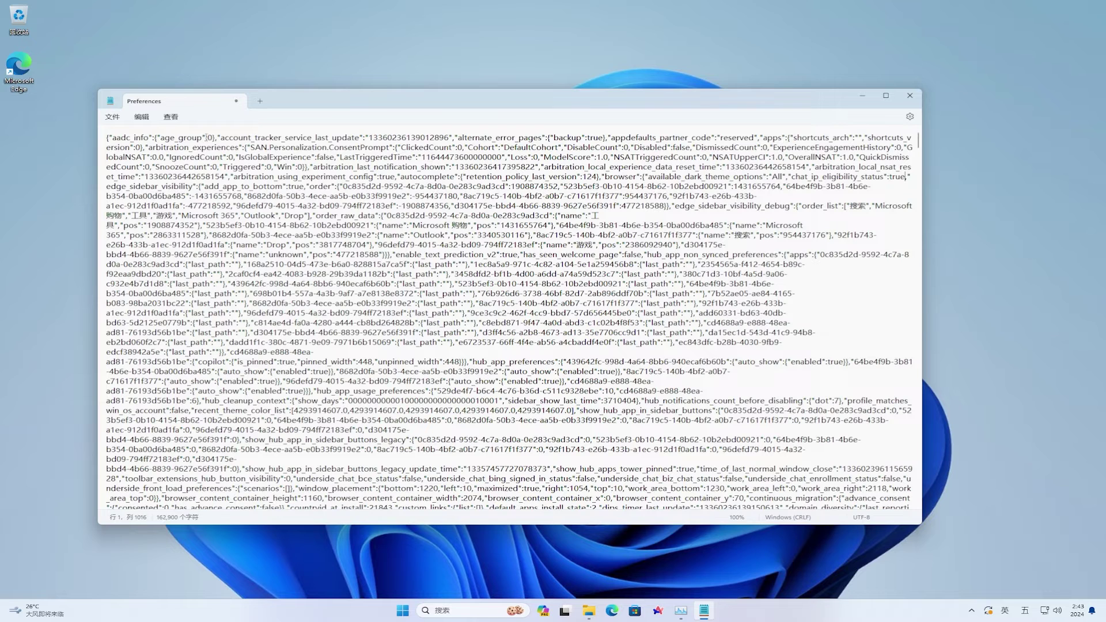
Step: Save the edited Preferences file and close it
left_click(113, 118)
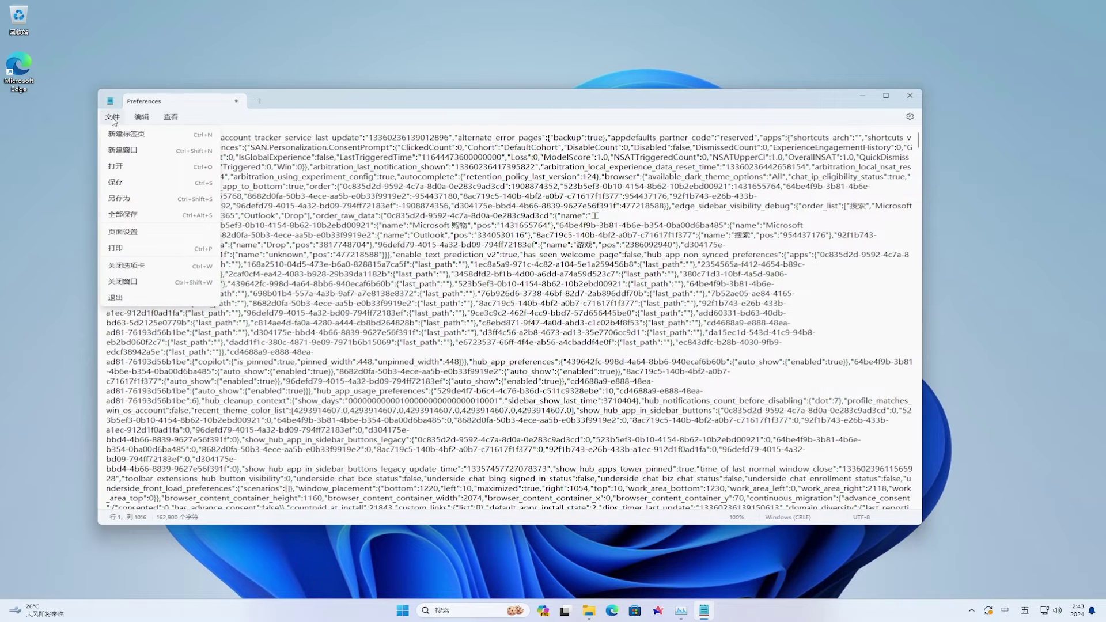
left_click(115, 182)
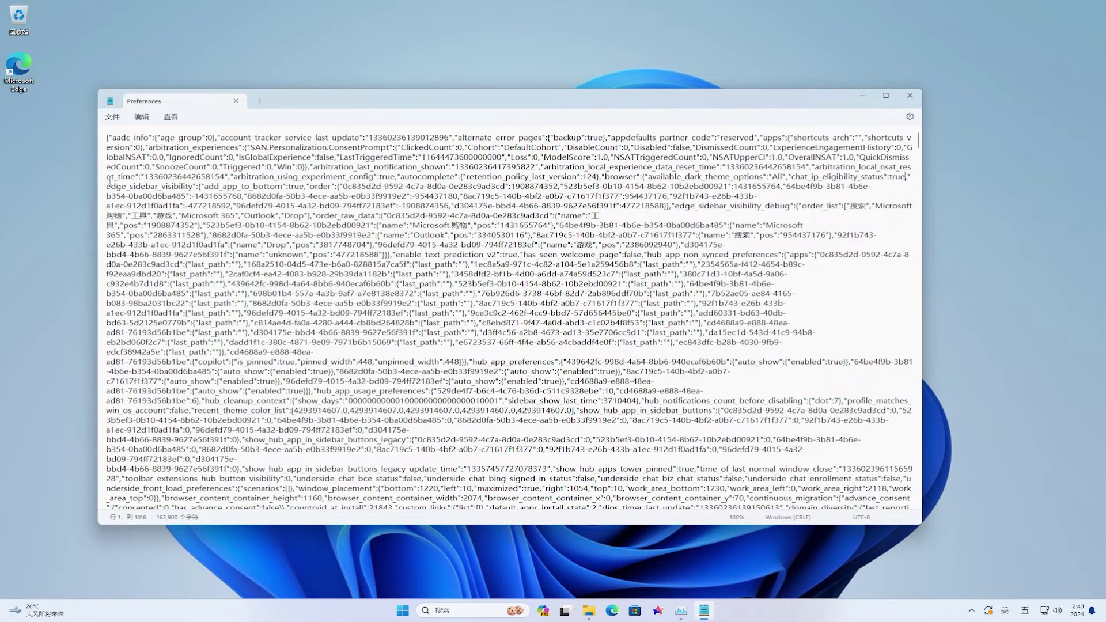
left_click(236, 102)
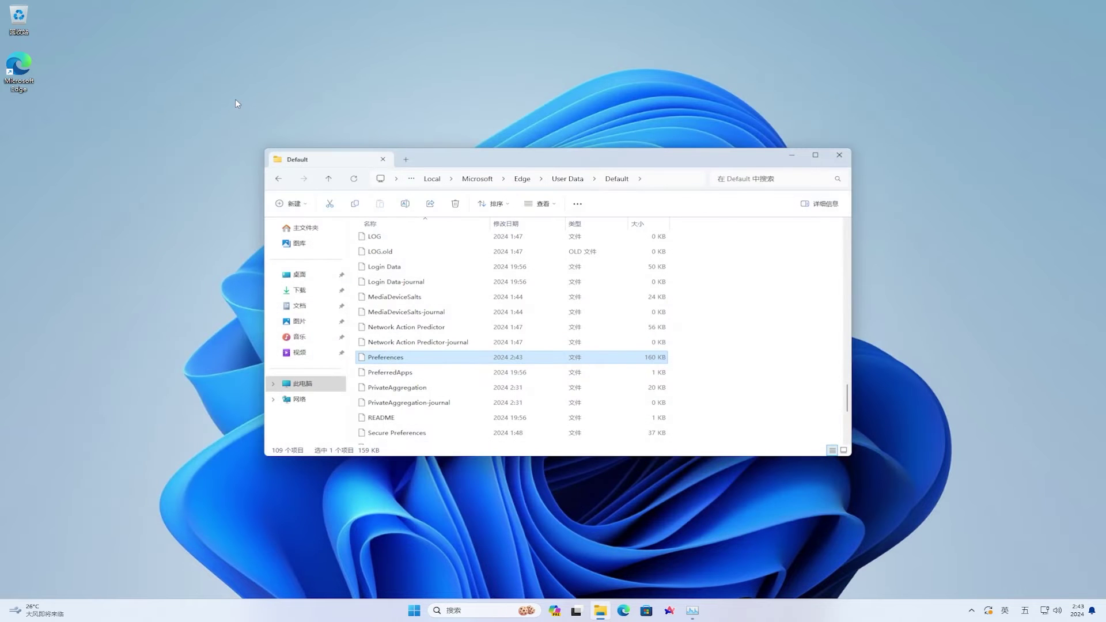
Step: Set the Preferences file's attribute to read-only (只读) and close File Explorer
right_click(444, 360)
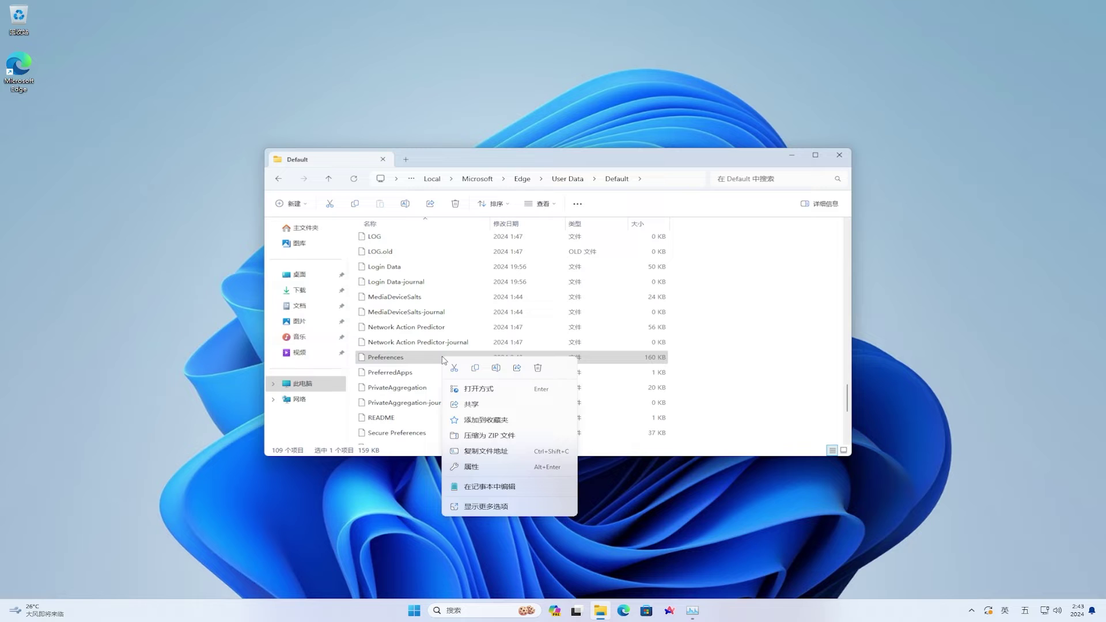
left_click(521, 473)
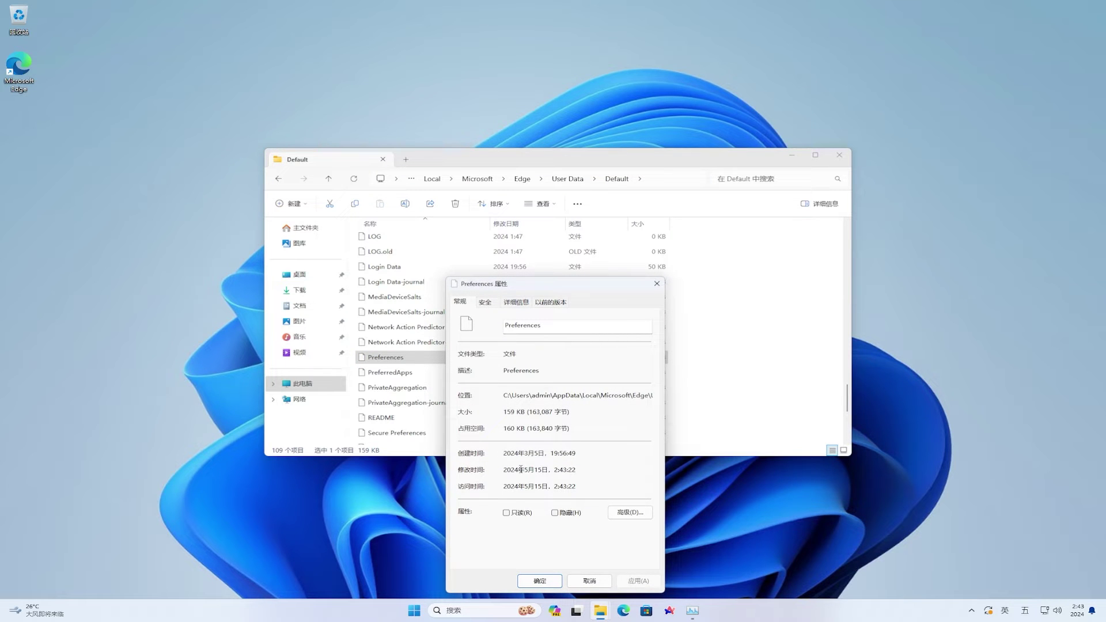
left_click(507, 512)
left_click(547, 581)
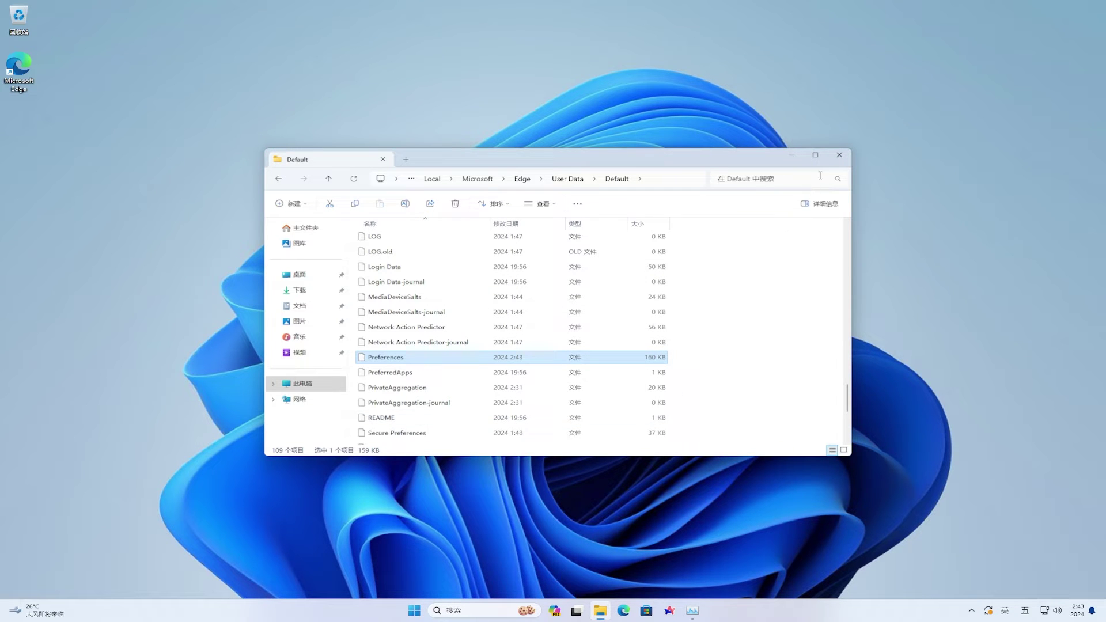
left_click(839, 156)
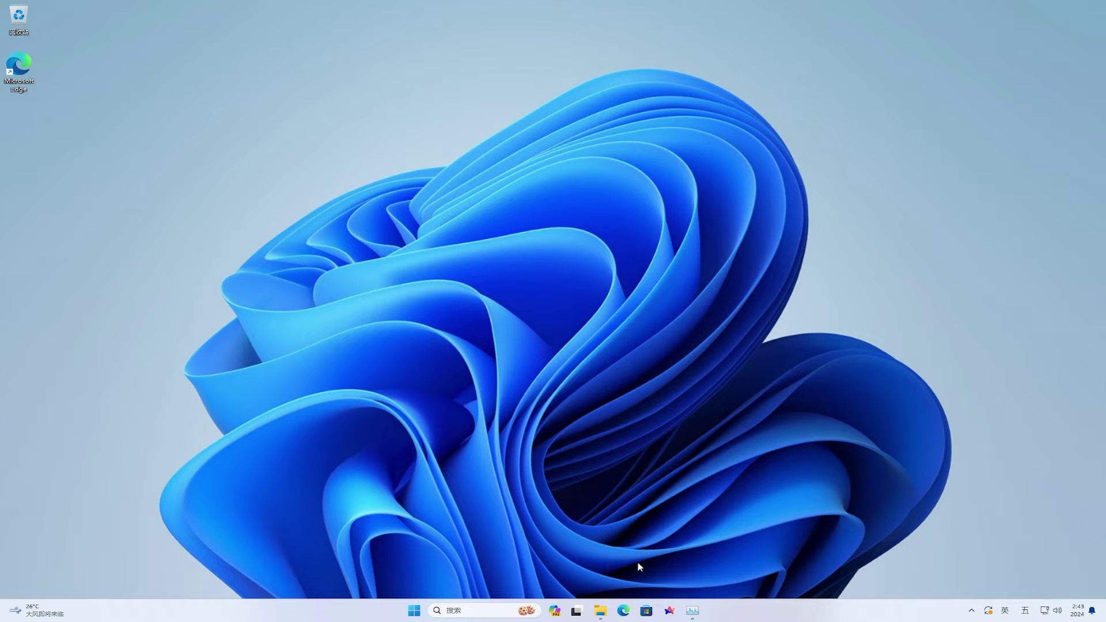
Step: Check Copilot in the Edge sidebar, minimise the browser and check Copilot in Windows
left_click(624, 612)
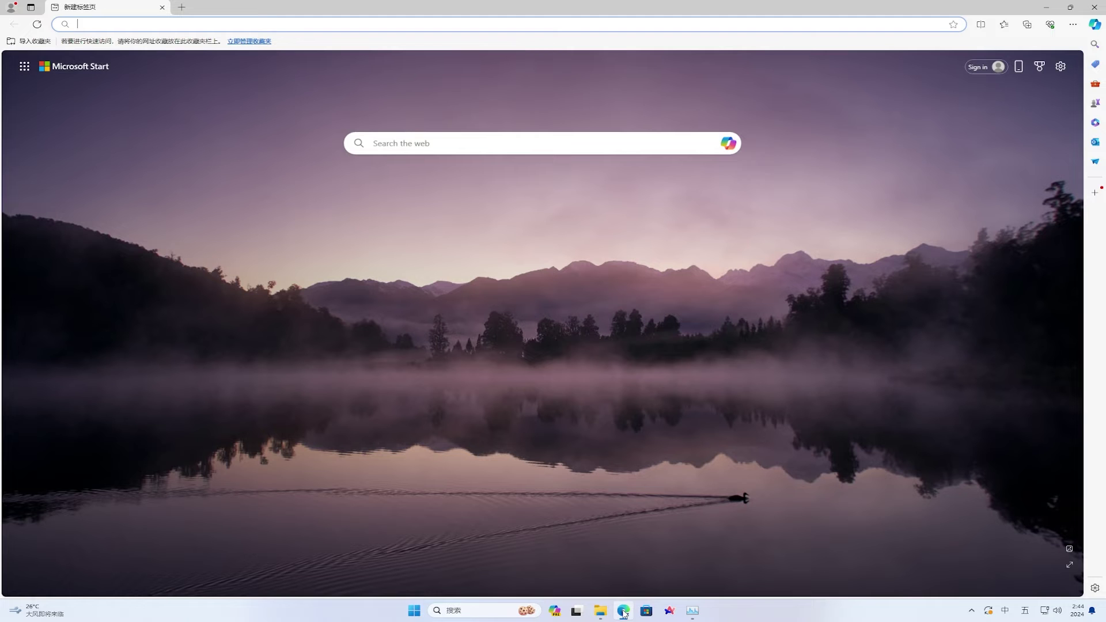
left_click(1094, 24)
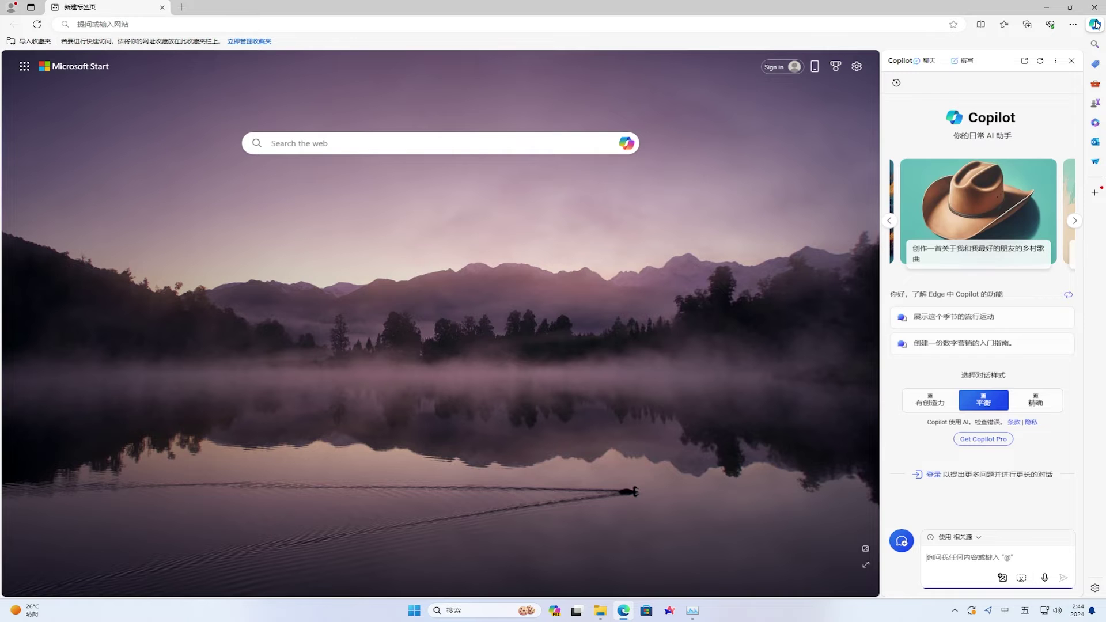
left_click(1045, 8)
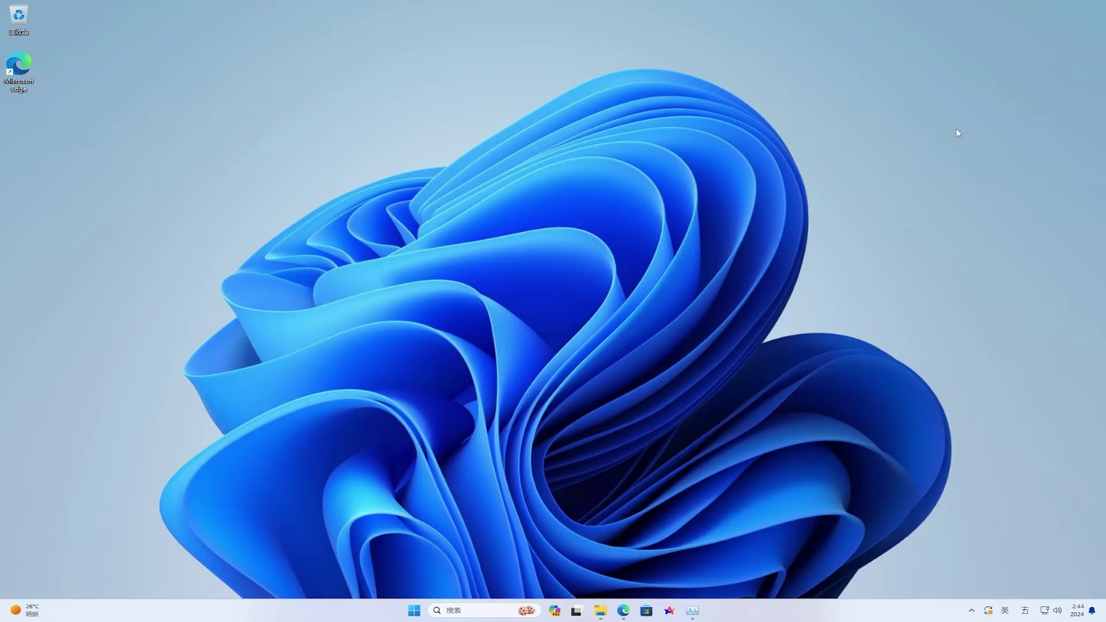
left_click(554, 611)
Step: Reopen Edge, check the Copilot sidebar again and close the browser
left_click(623, 611)
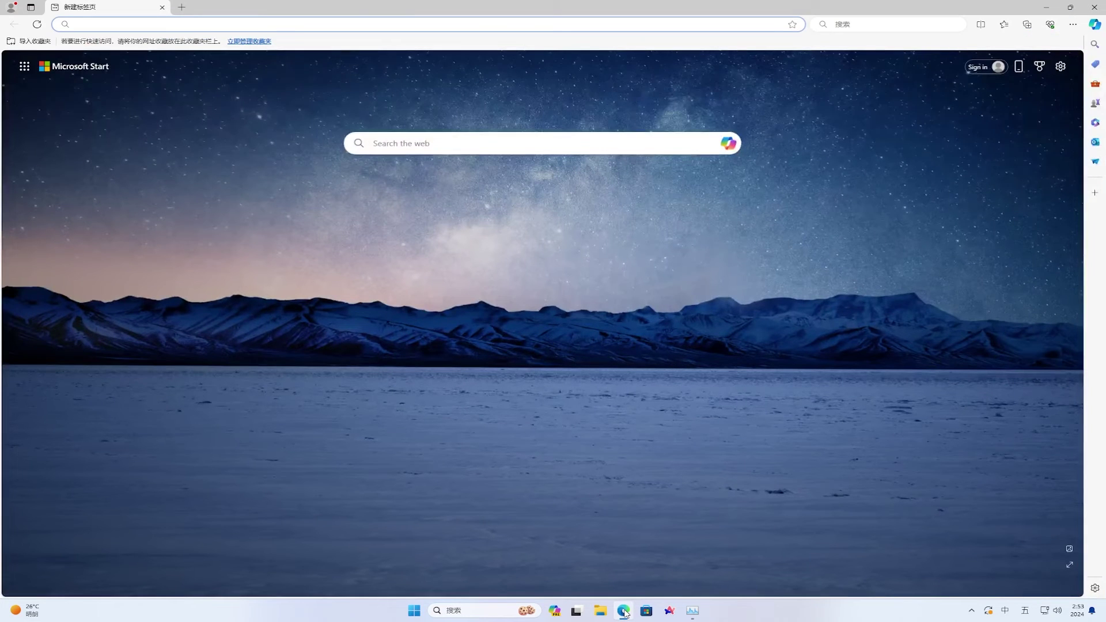
left_click(1096, 26)
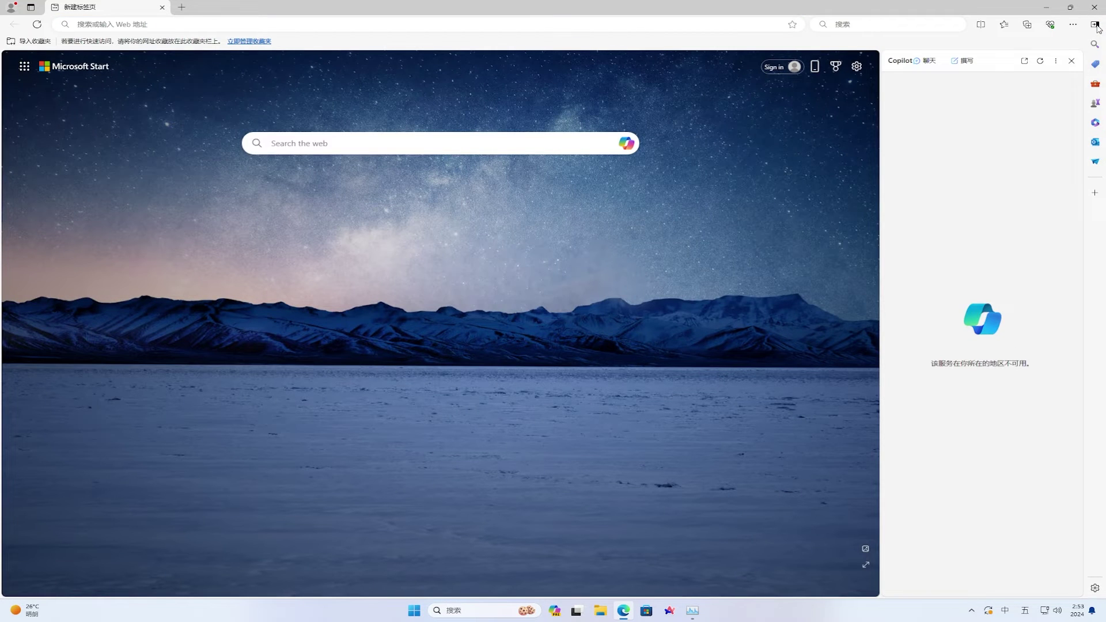
left_click(1097, 13)
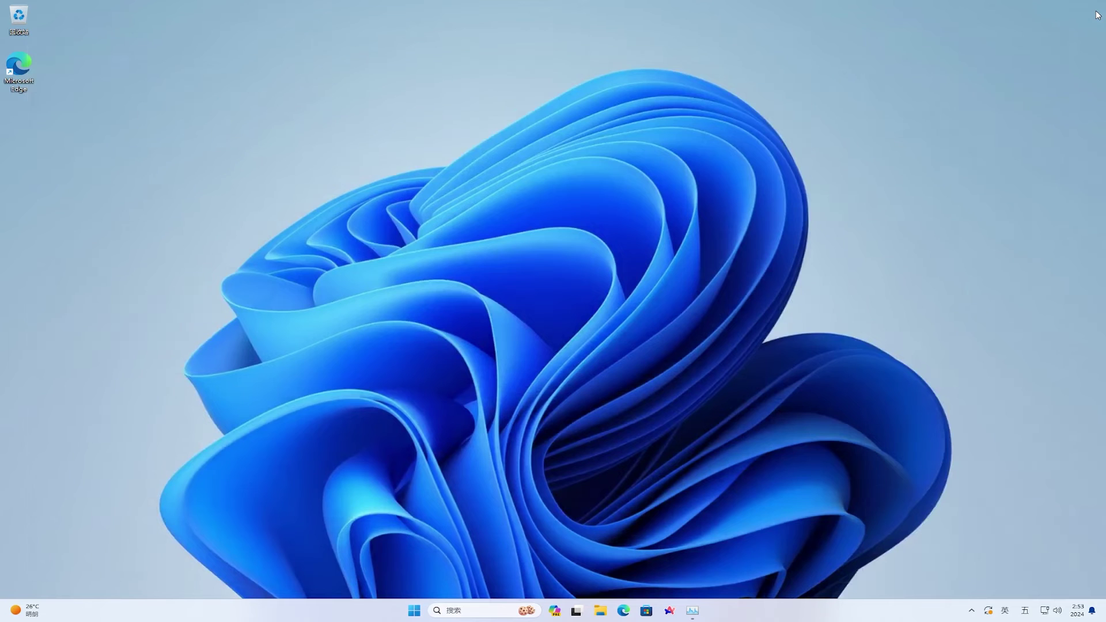
Step: End the Microsoft Edge background process in Task Manager and minimise Task Manager
right_click(823, 613)
left_click(849, 576)
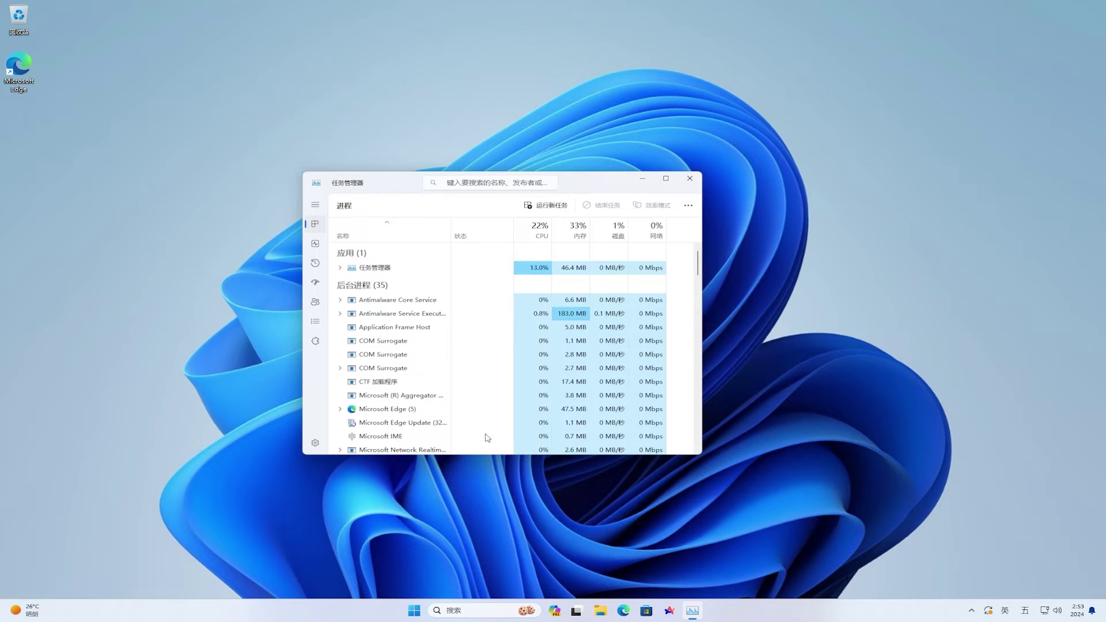
right_click(398, 409)
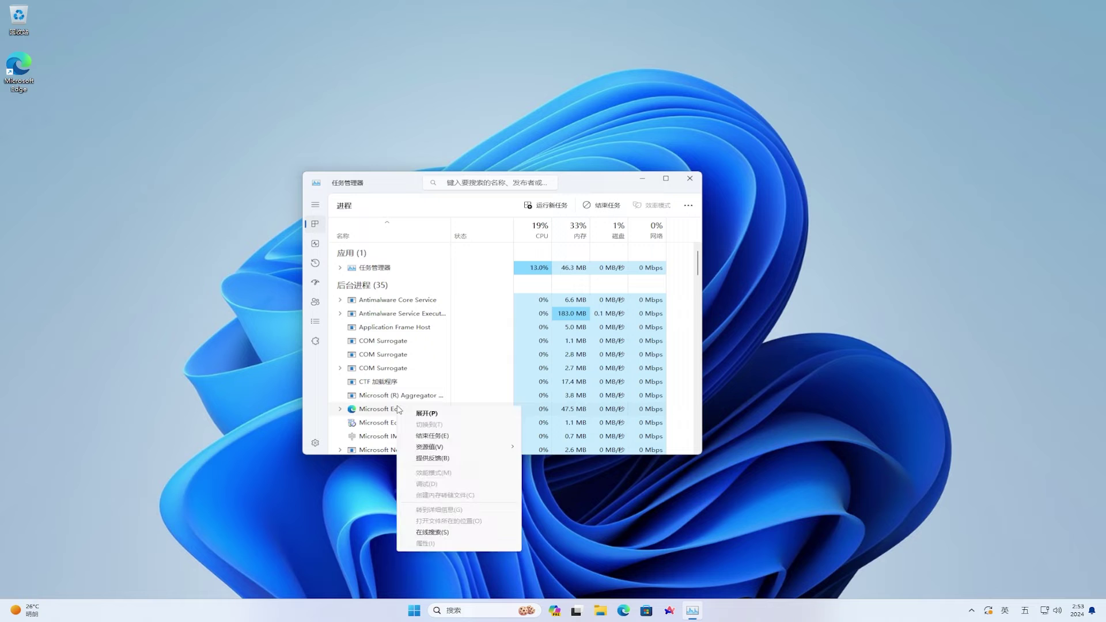
left_click(439, 436)
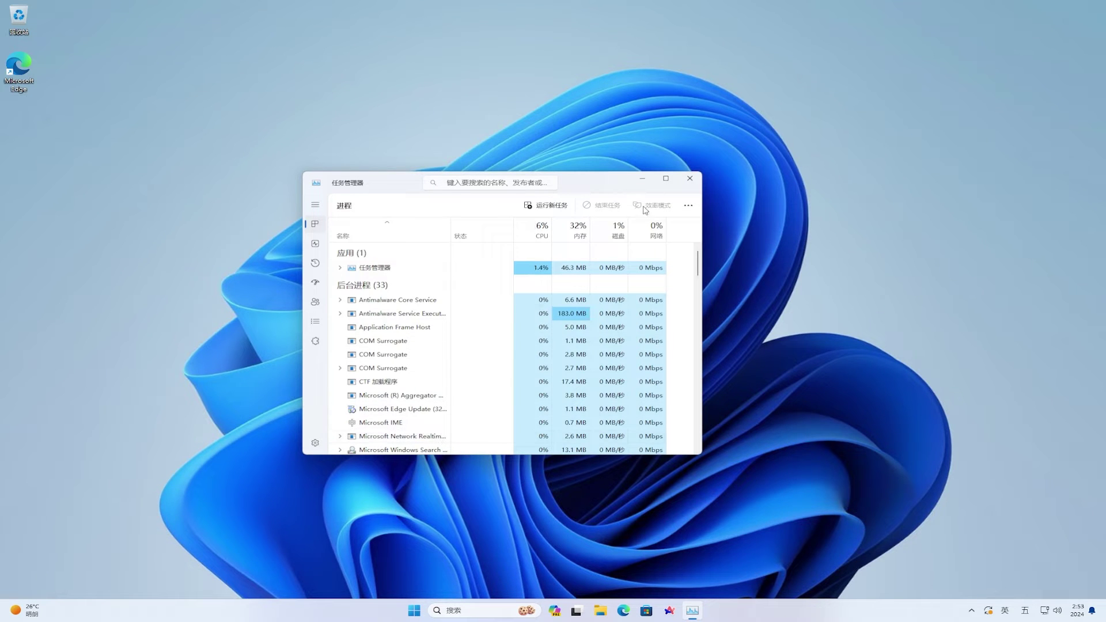
left_click(645, 181)
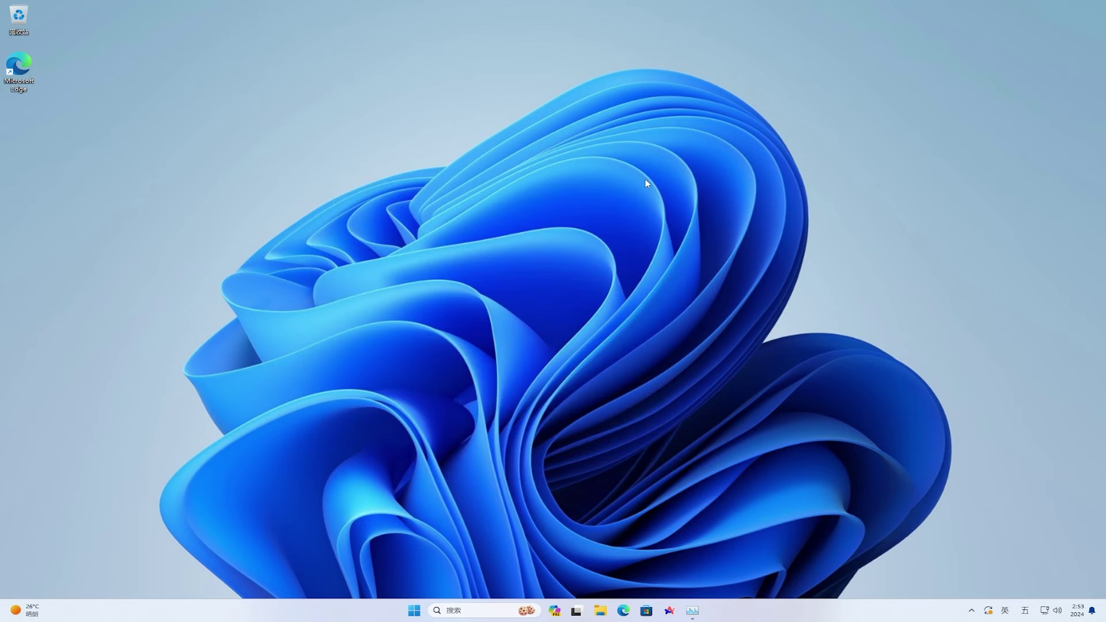
Step: Go to the Windows\System32 folder on drive C: in File Explorer
left_click(600, 610)
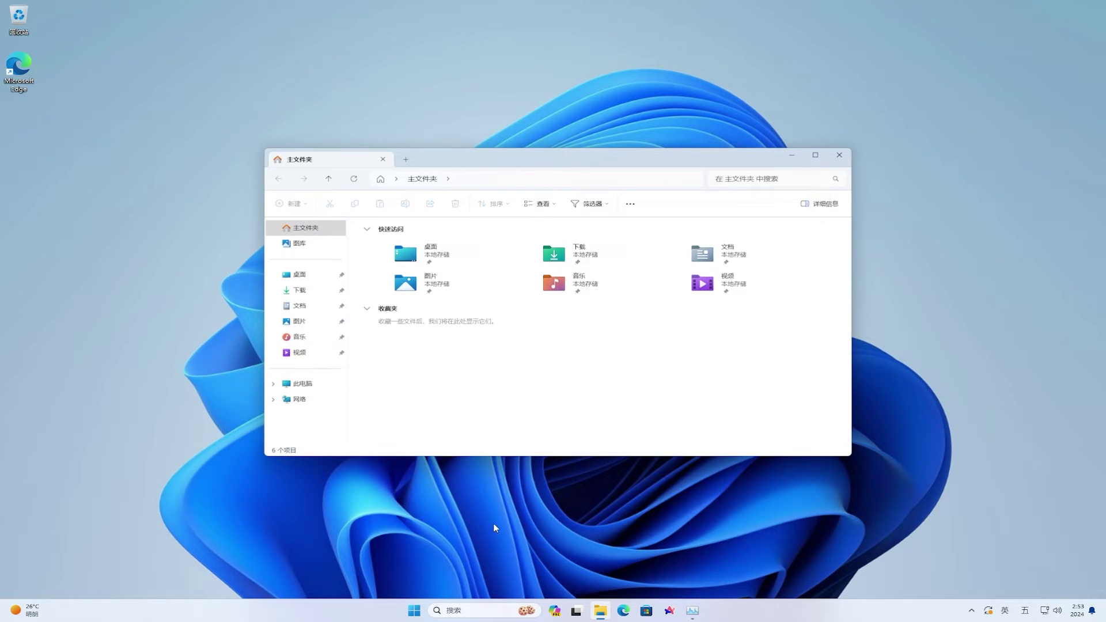
left_click(311, 392)
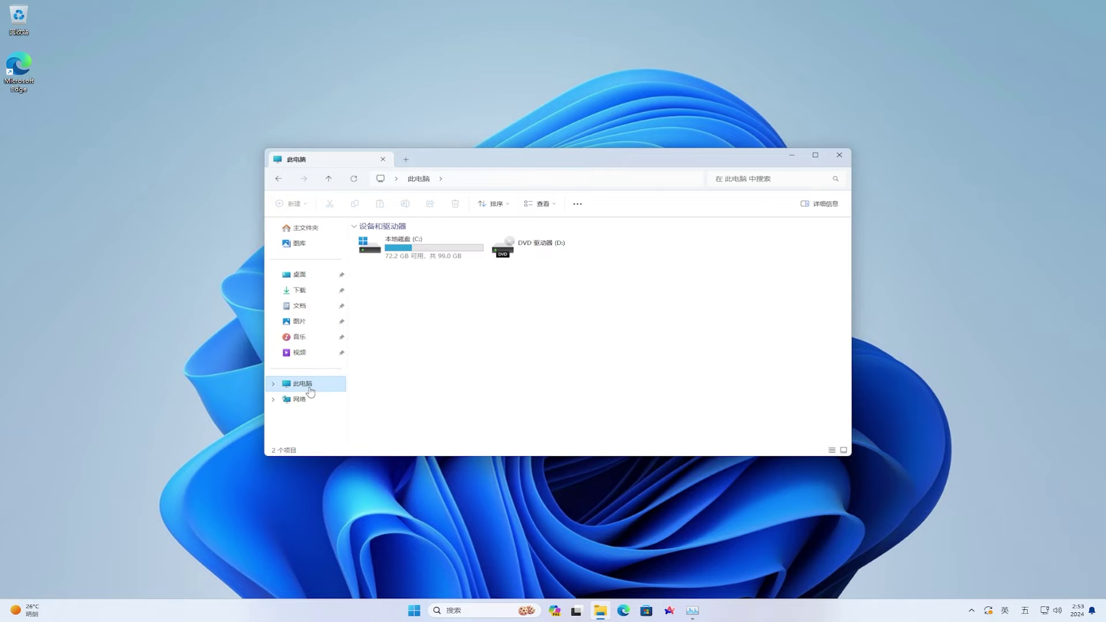
double_click(413, 258)
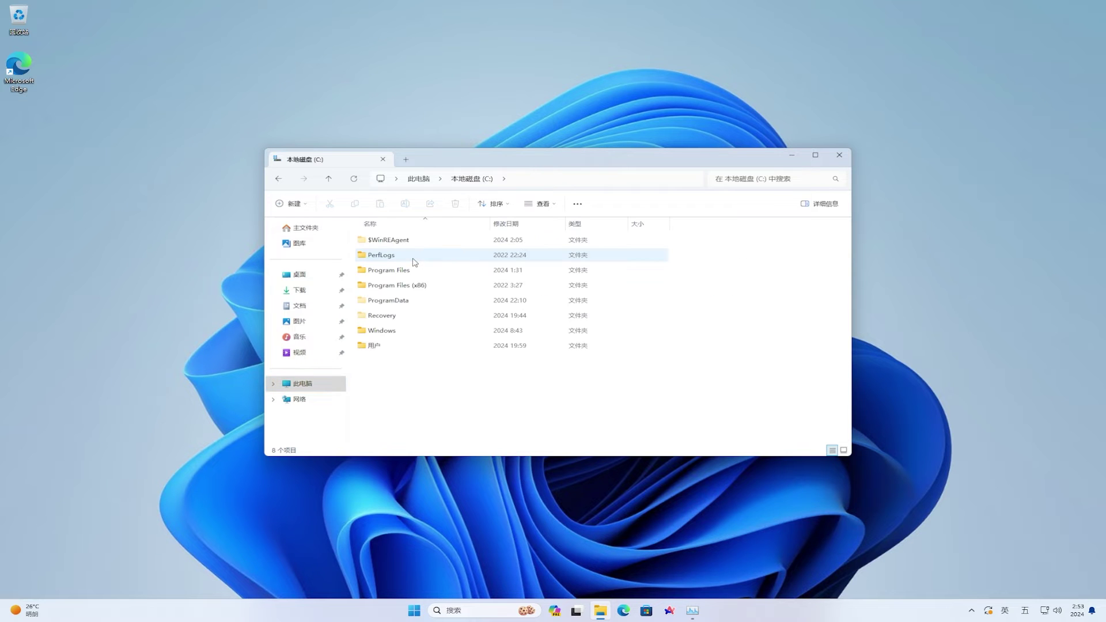
double_click(382, 331)
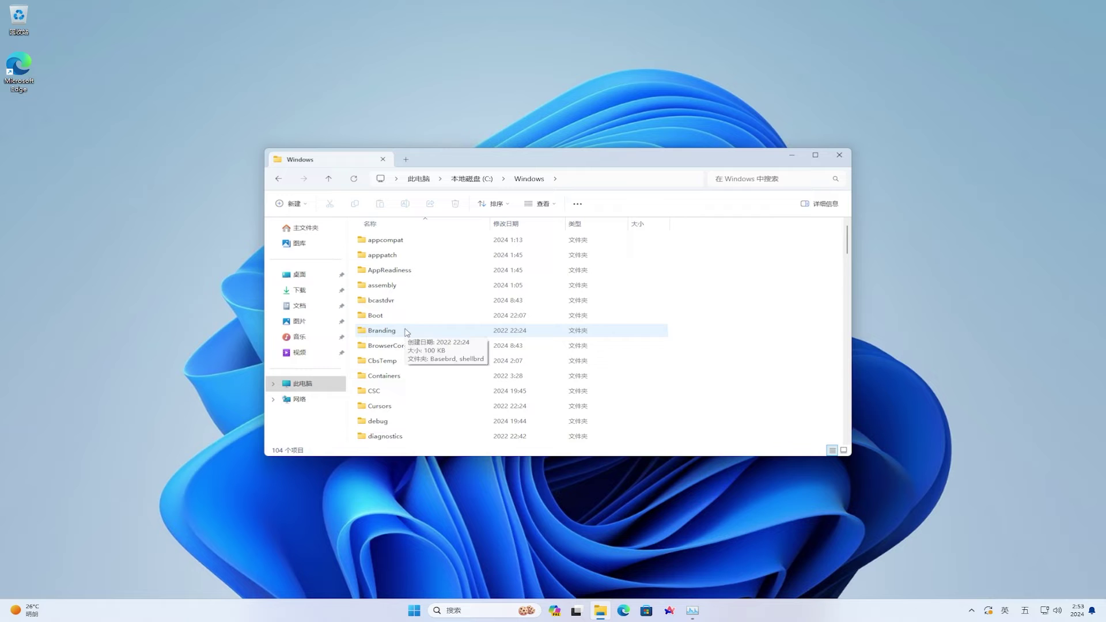
left_click_drag(846, 247, 854, 344)
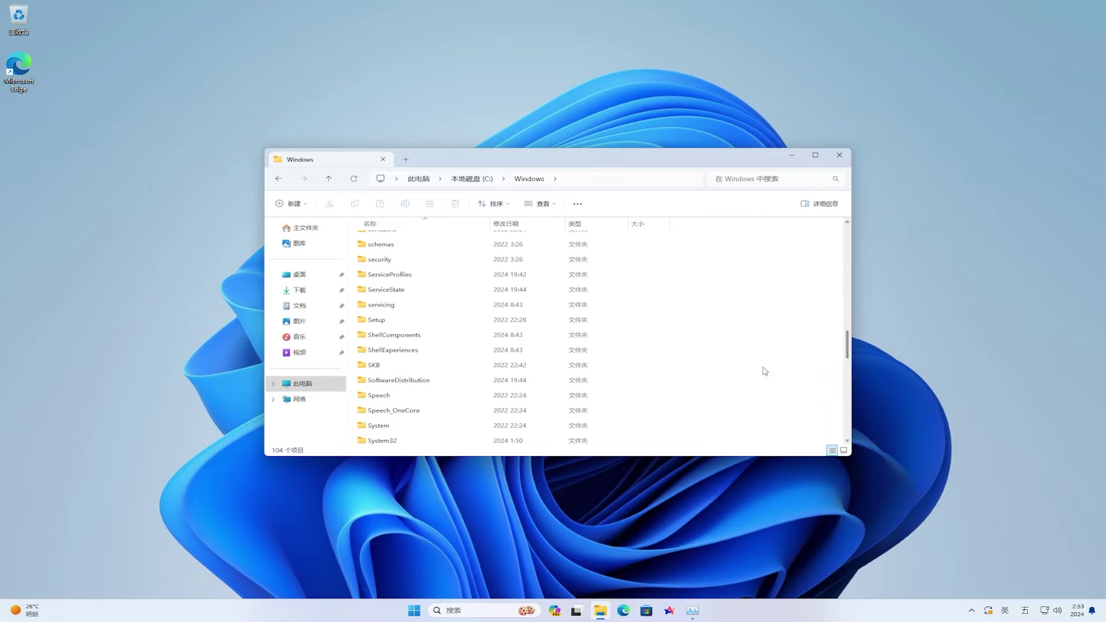
left_click(416, 442)
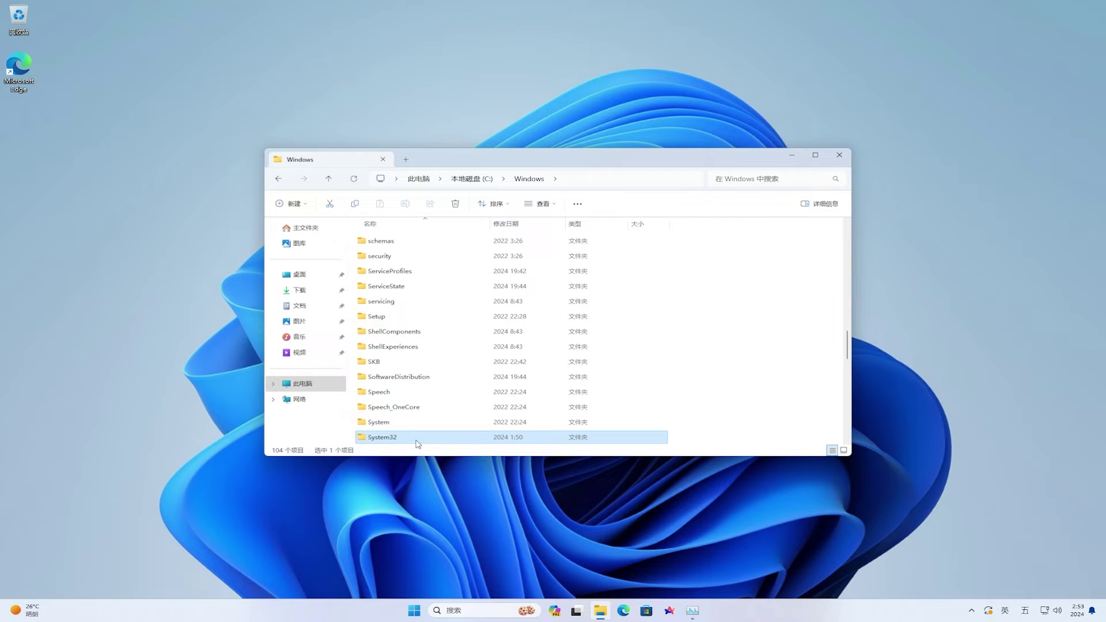
double_click(417, 441)
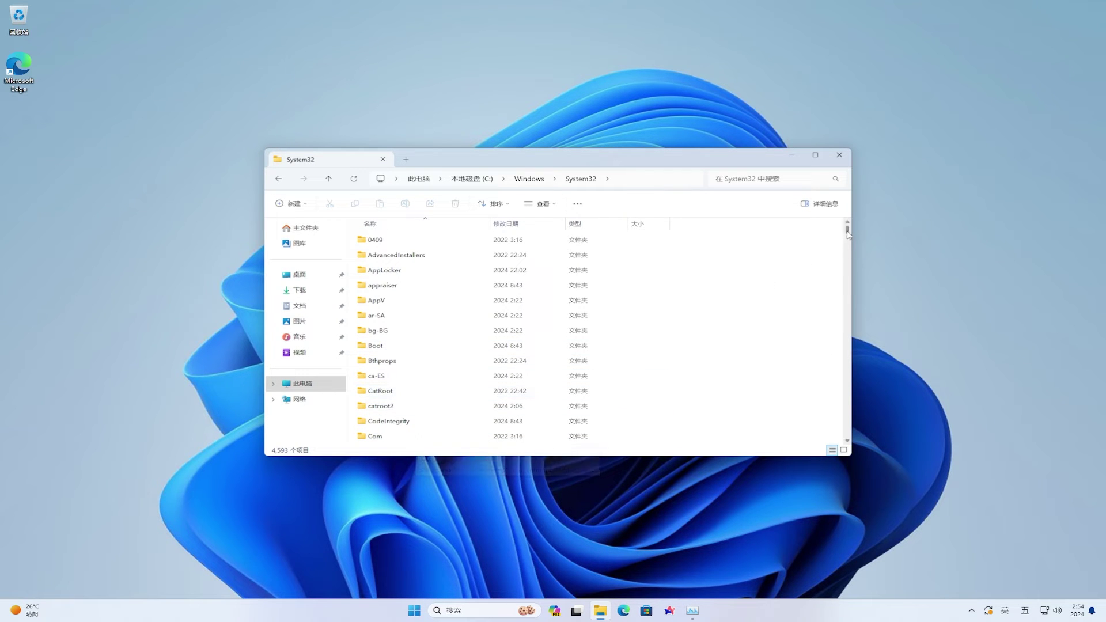
Step: Find IntegratedServicesRegionPolicySet.json in System32, widen the name column to show its full name, and open it in Notepad
left_click_drag(847, 233, 847, 305)
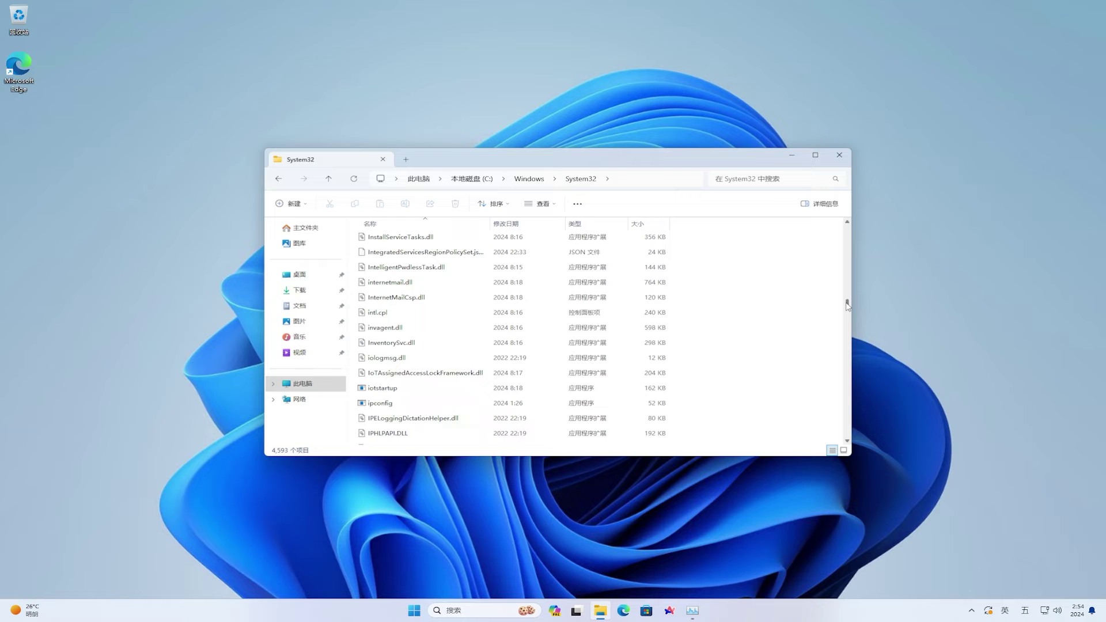
left_click_drag(489, 223, 544, 224)
left_click(482, 257)
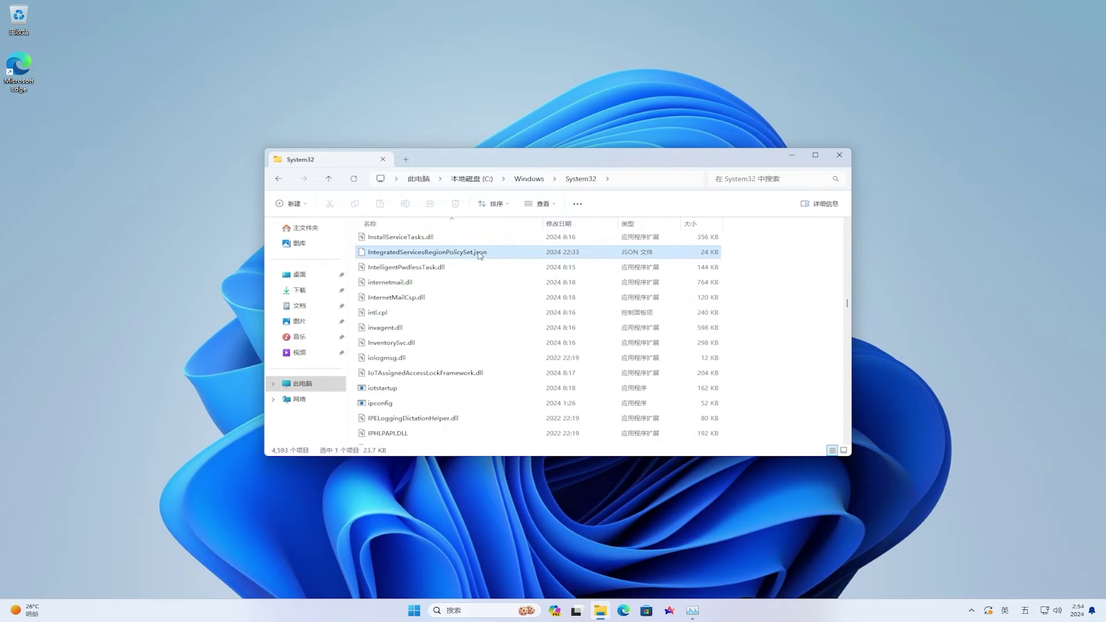
right_click(497, 251)
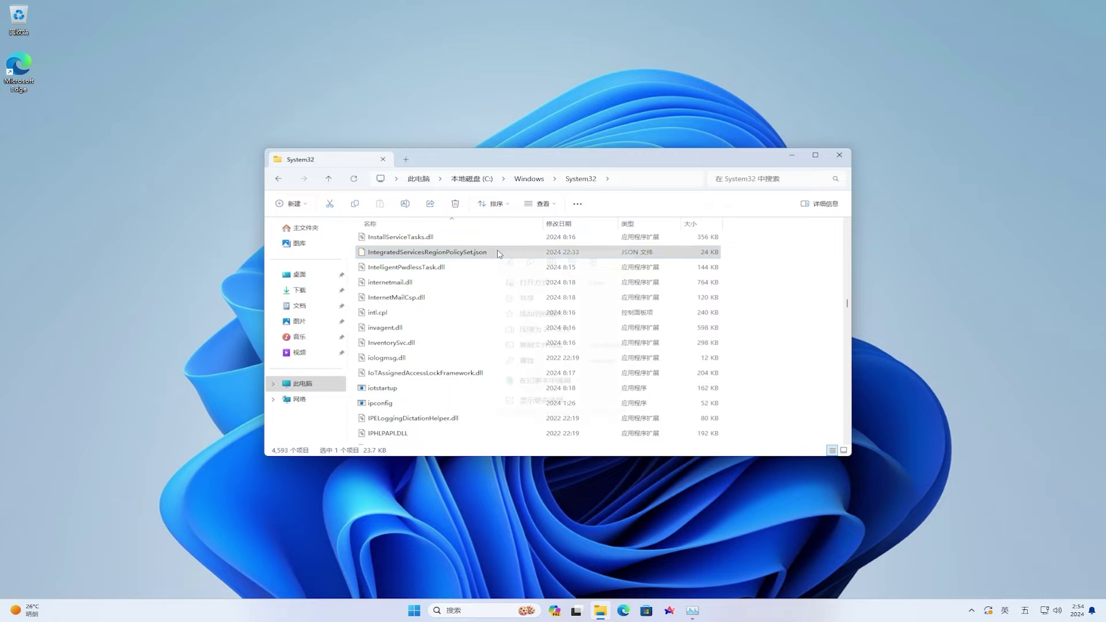
left_click(583, 381)
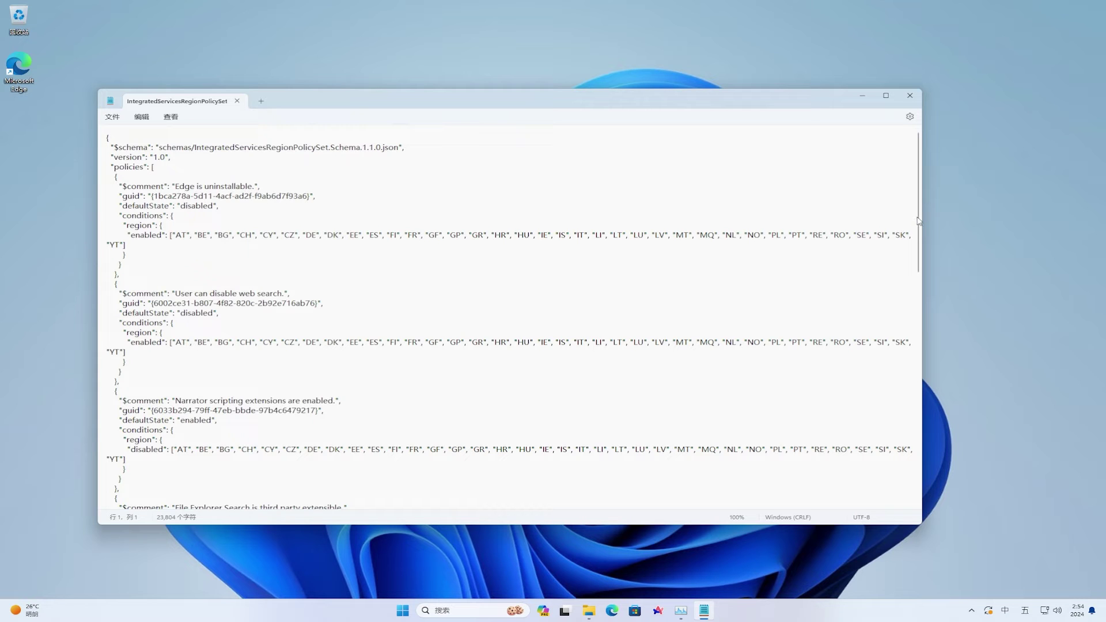
Step: Remove the "CN" entry from the disabled regions of the last policy, "Show Copilot on taskbar by default"
left_click_drag(918, 219, 922, 570)
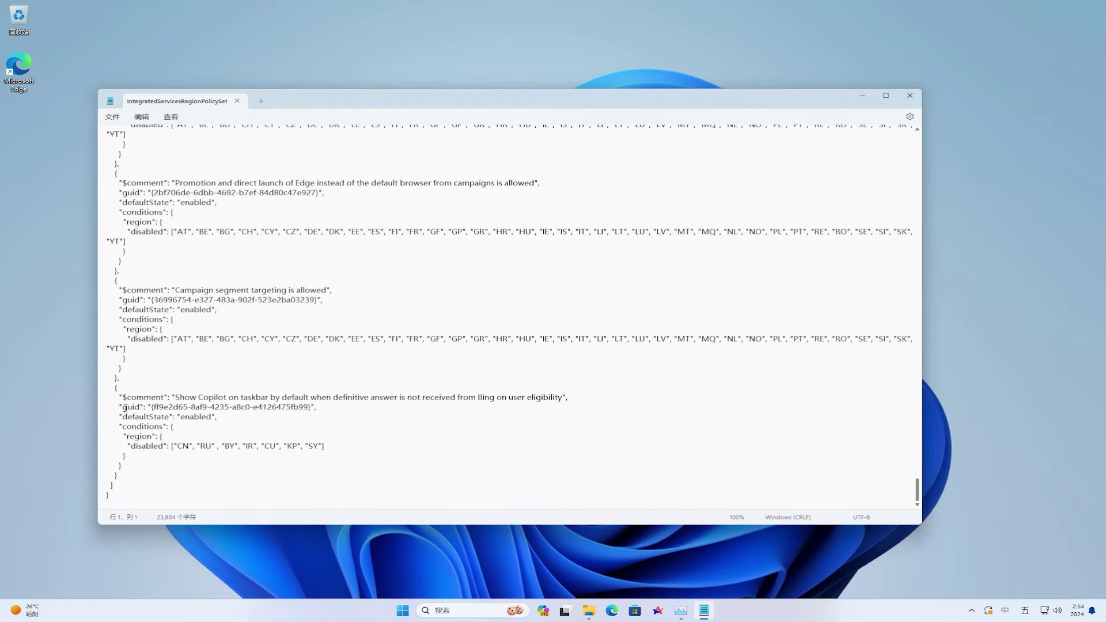
left_click_drag(174, 396, 564, 404)
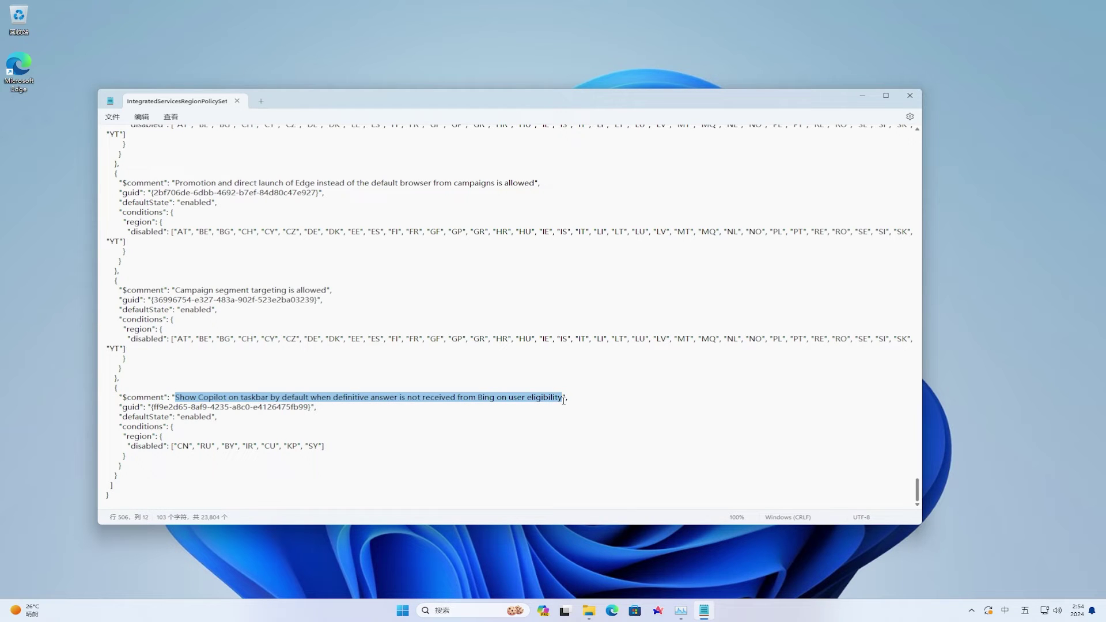
left_click(178, 447)
key("Delete")
key("Delete")
key("Delete")
key("Delete")
key("Delete")
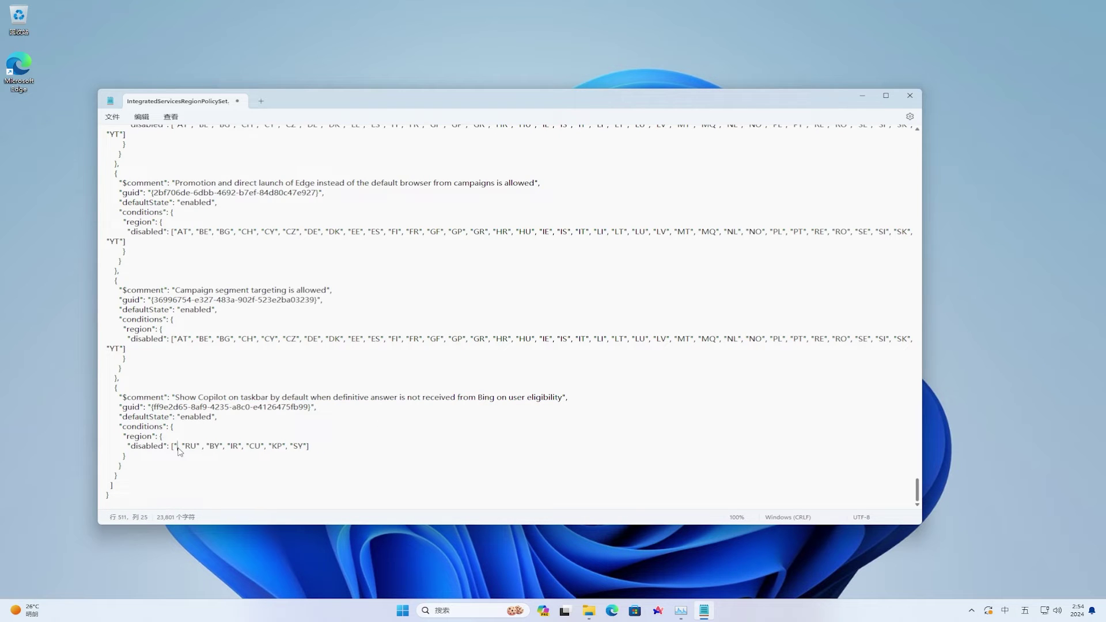
key("BackSpace")
left_click(328, 448)
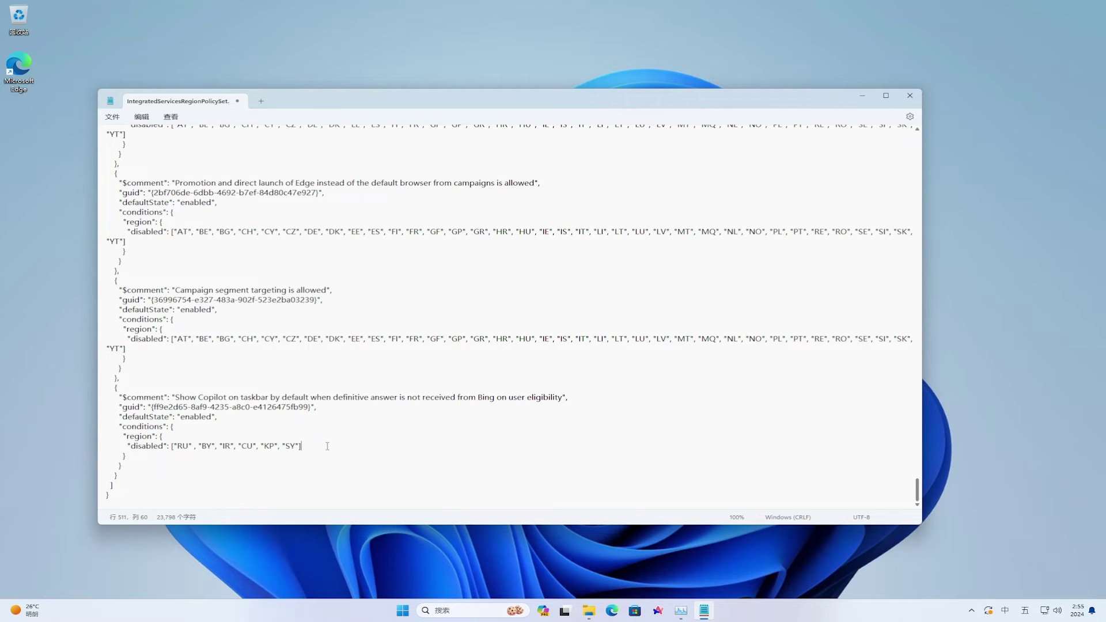
Step: Try to save over IntegratedServicesRegionPolicySet.json in System32 with the file type set to all files (所有文件), and close Notepad
left_click(113, 118)
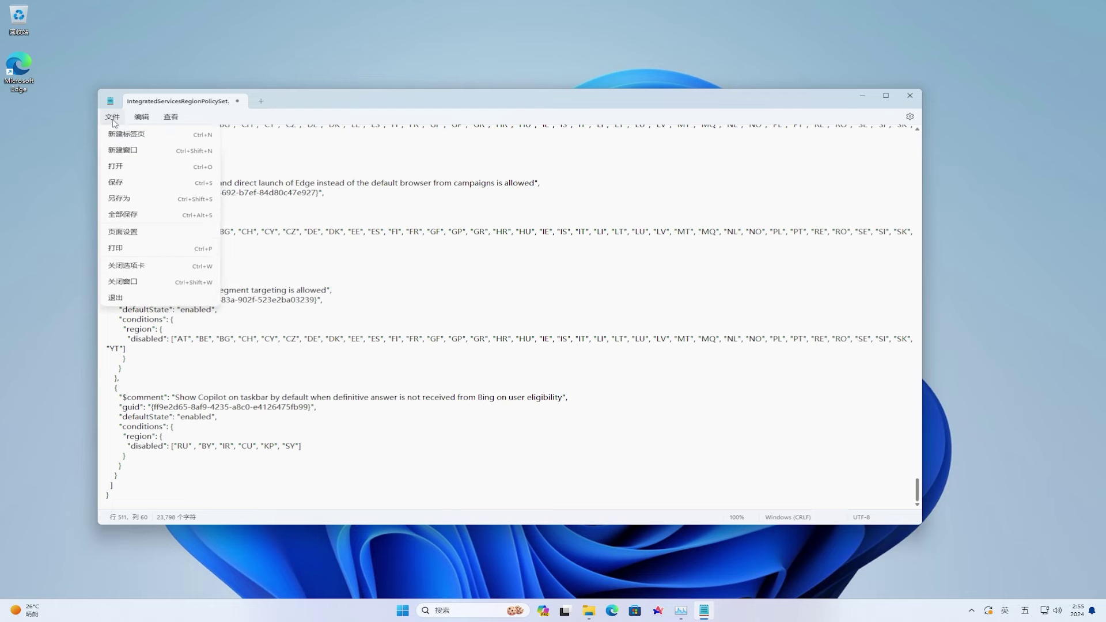
left_click(121, 183)
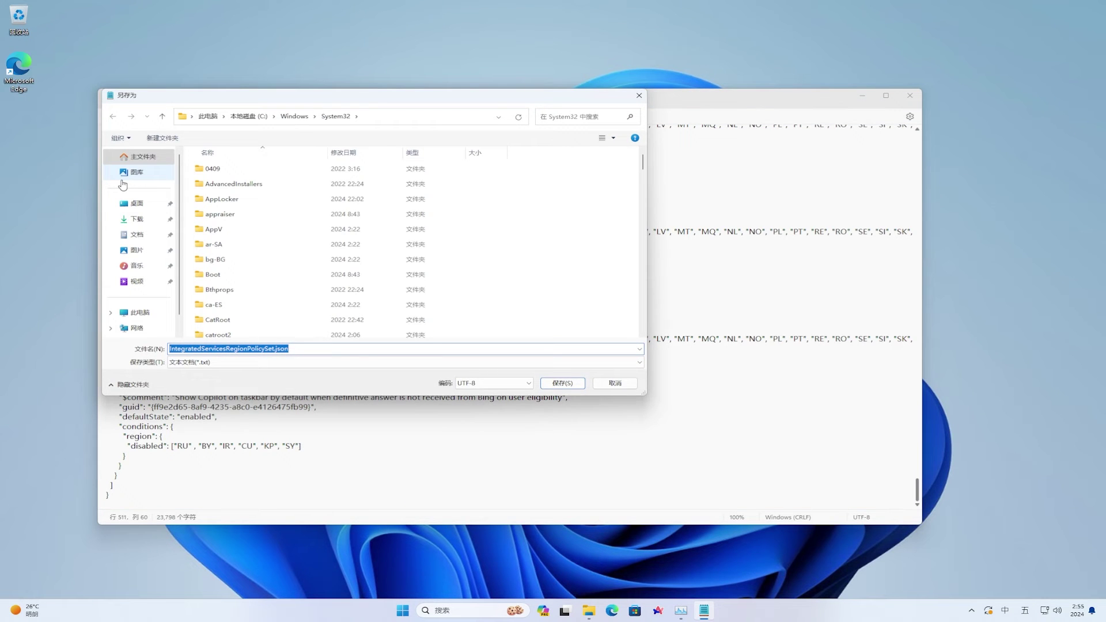
left_click(433, 365)
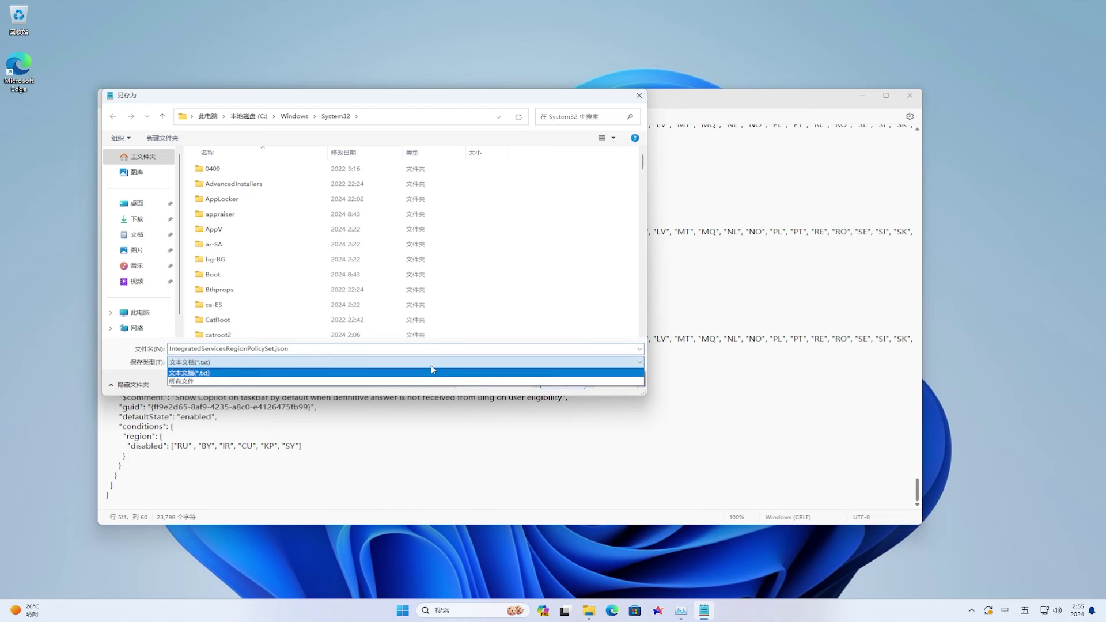
left_click(432, 382)
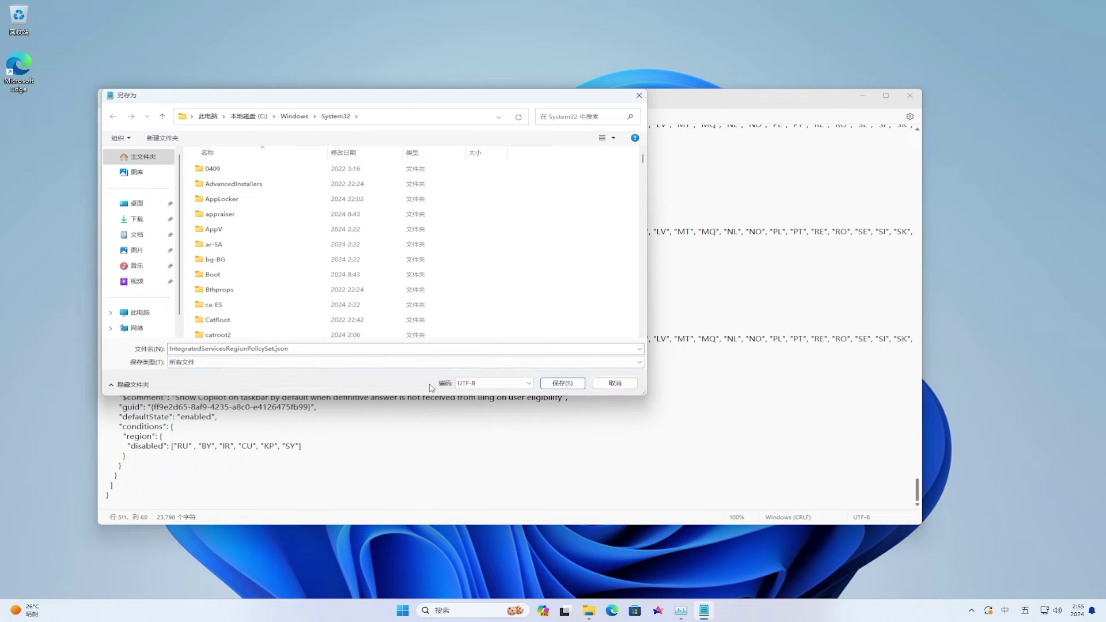
left_click(559, 384)
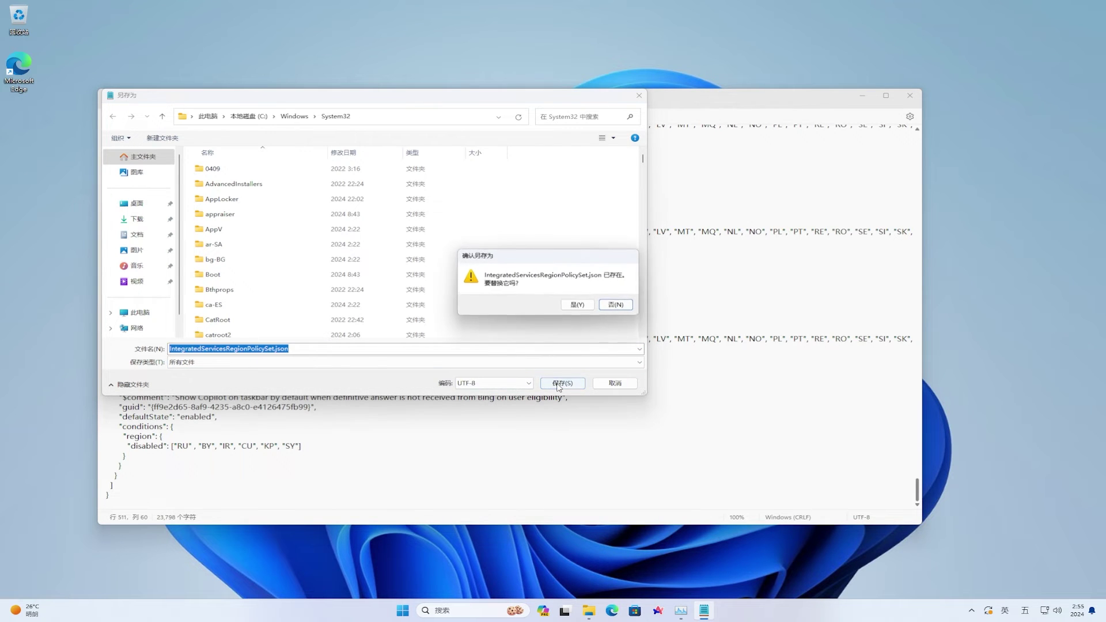
left_click(578, 305)
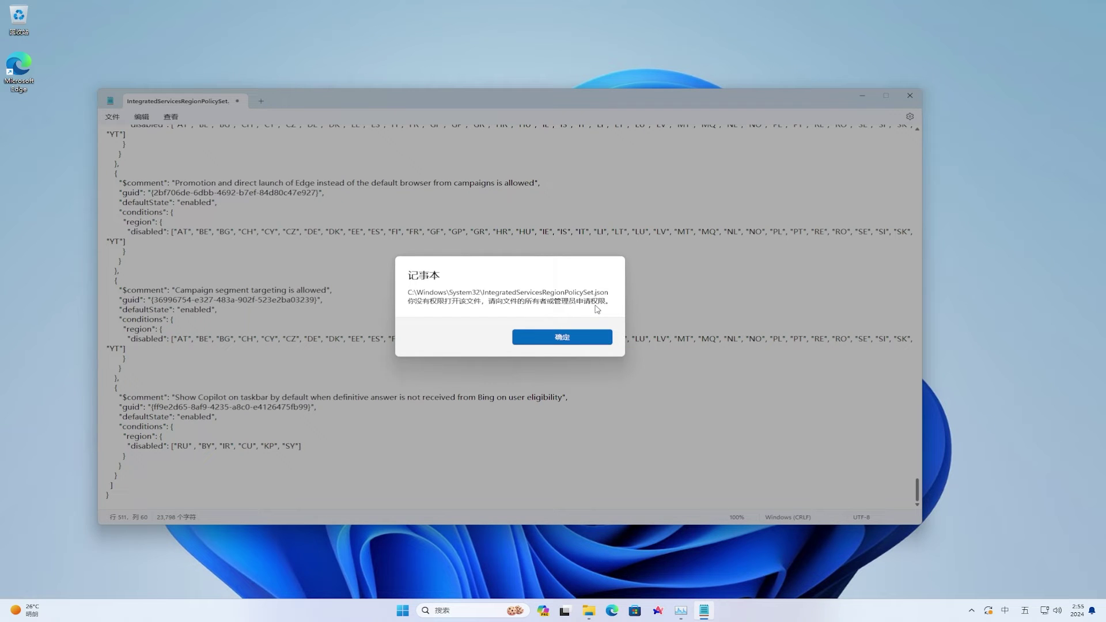
left_click(599, 341)
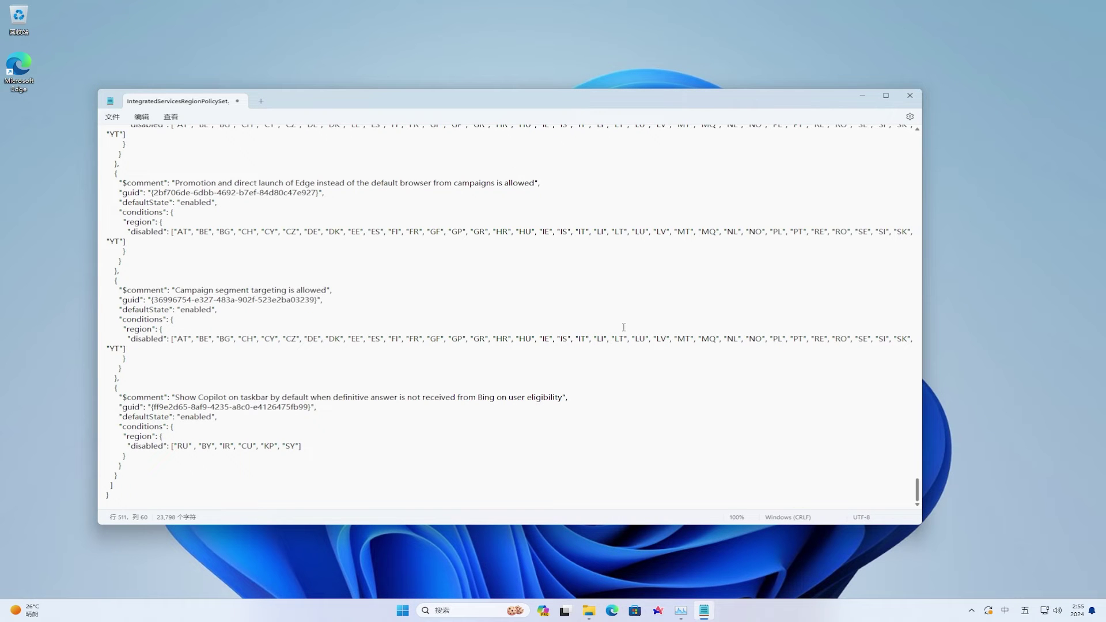
left_click(909, 95)
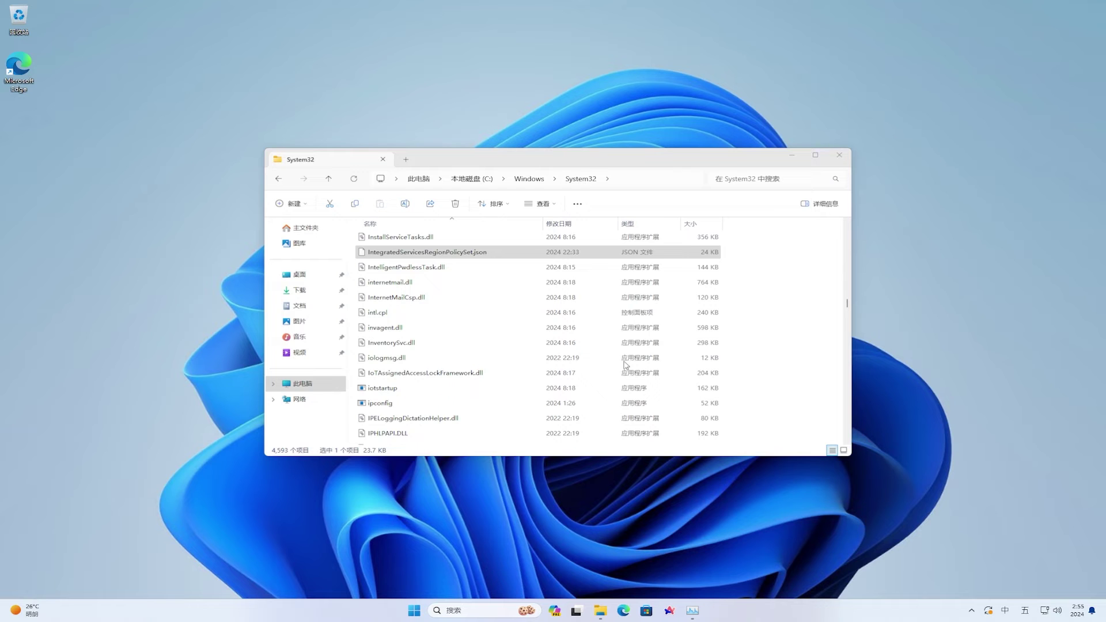
Step: Run Notepad (记事本) as administrator and allow it to make changes to the device
left_click(417, 611)
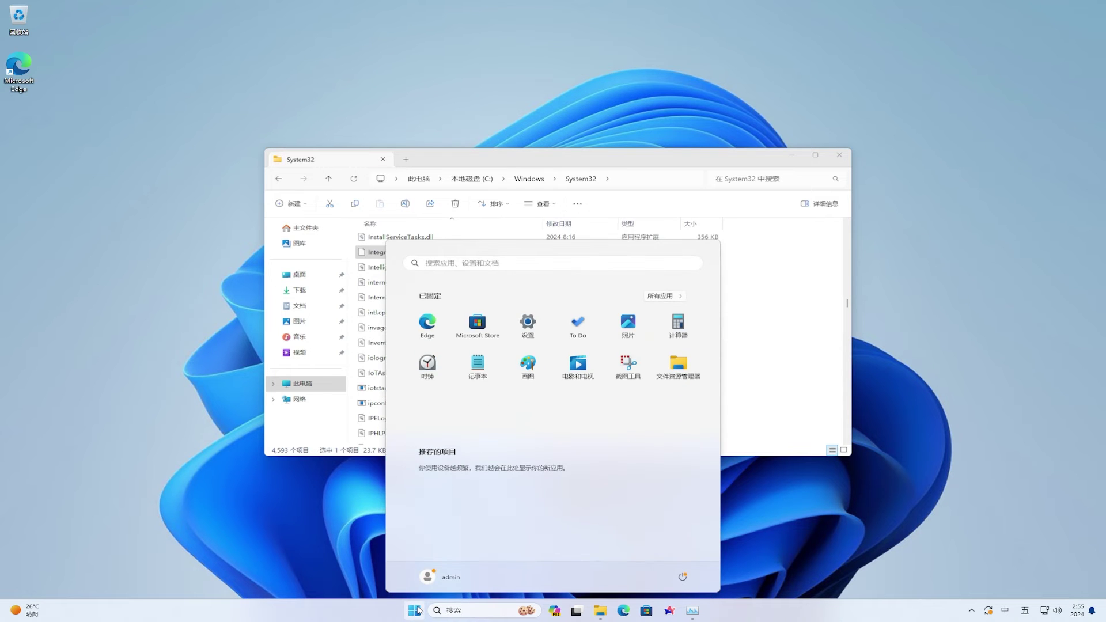
right_click(477, 373)
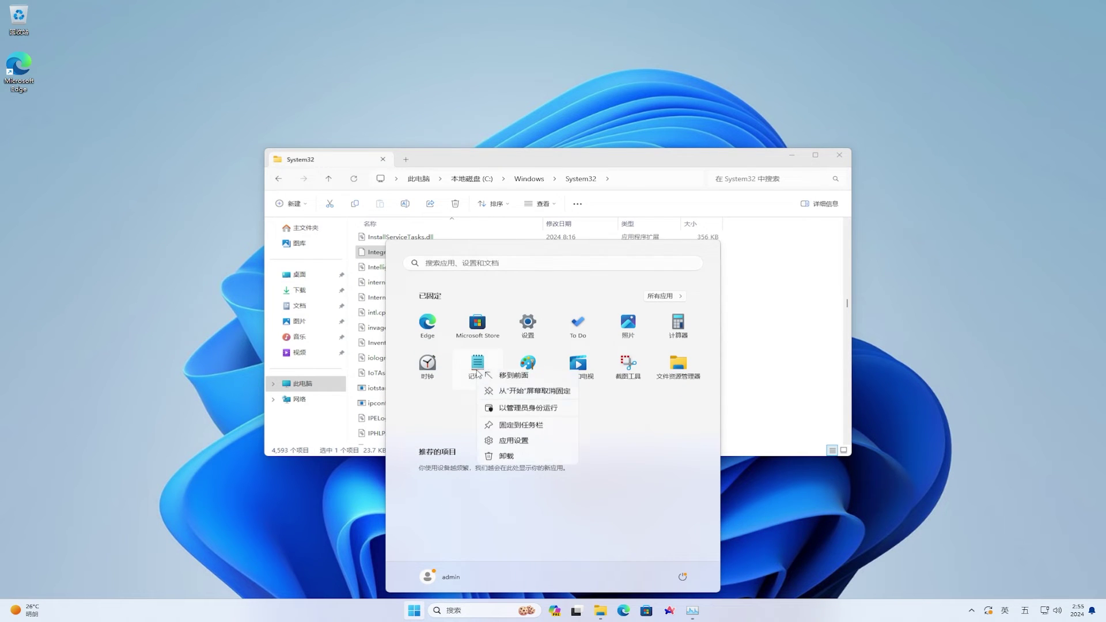
left_click(513, 407)
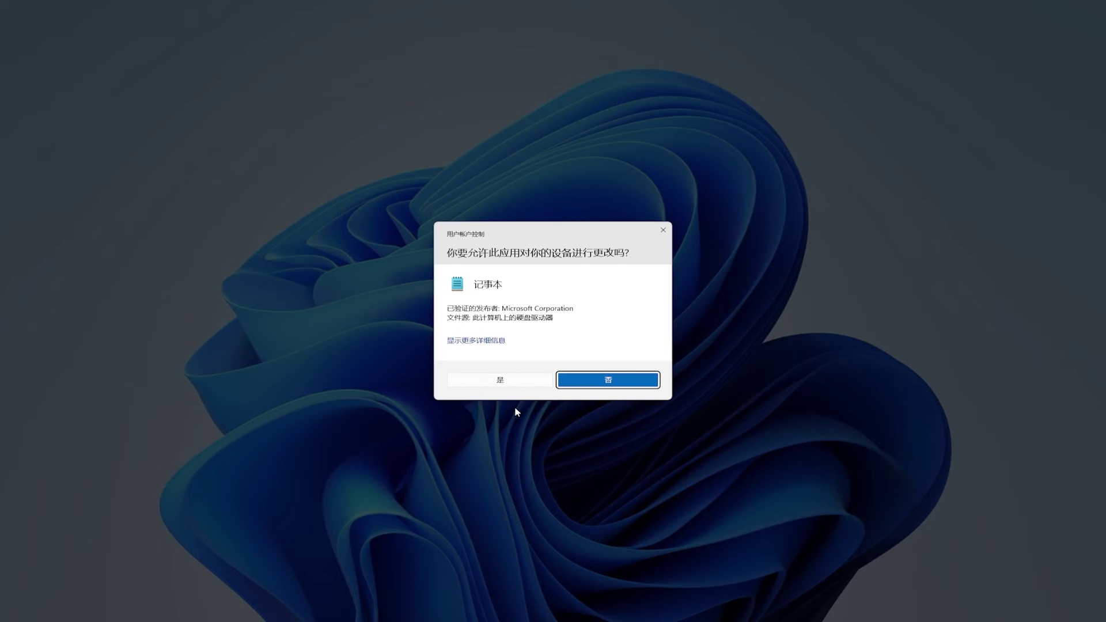
left_click(513, 382)
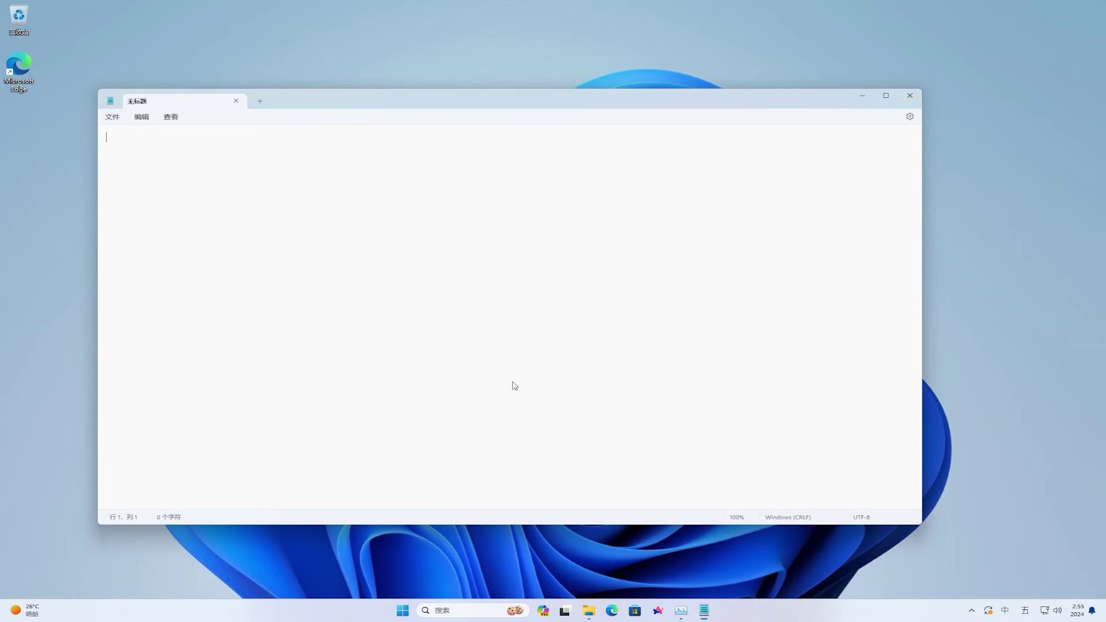
Step: Open IntegratedServicesRegionPolicySet.json from System32 in the elevated Notepad, with all file types (所有文件) listed
left_click(114, 119)
left_click(131, 167)
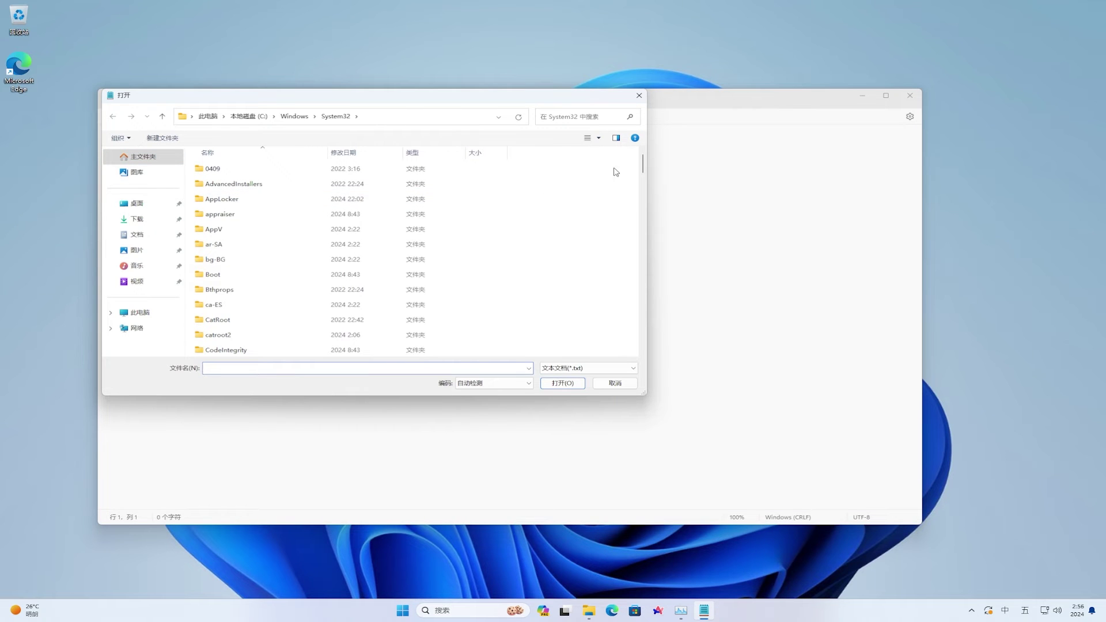
left_click_drag(642, 163, 644, 342)
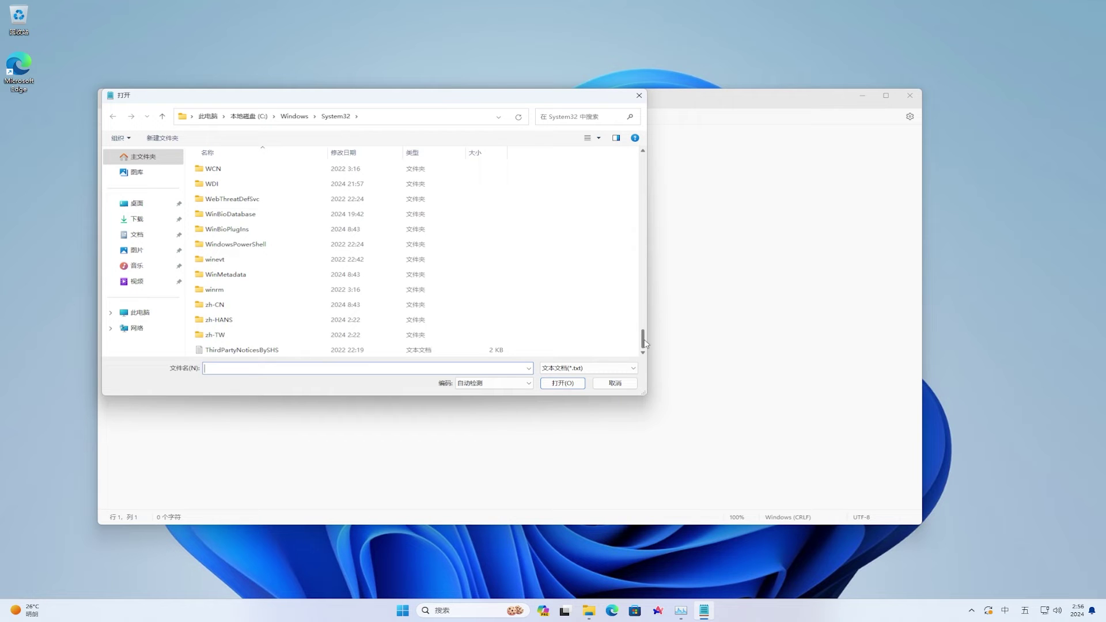
left_click(634, 368)
left_click(634, 387)
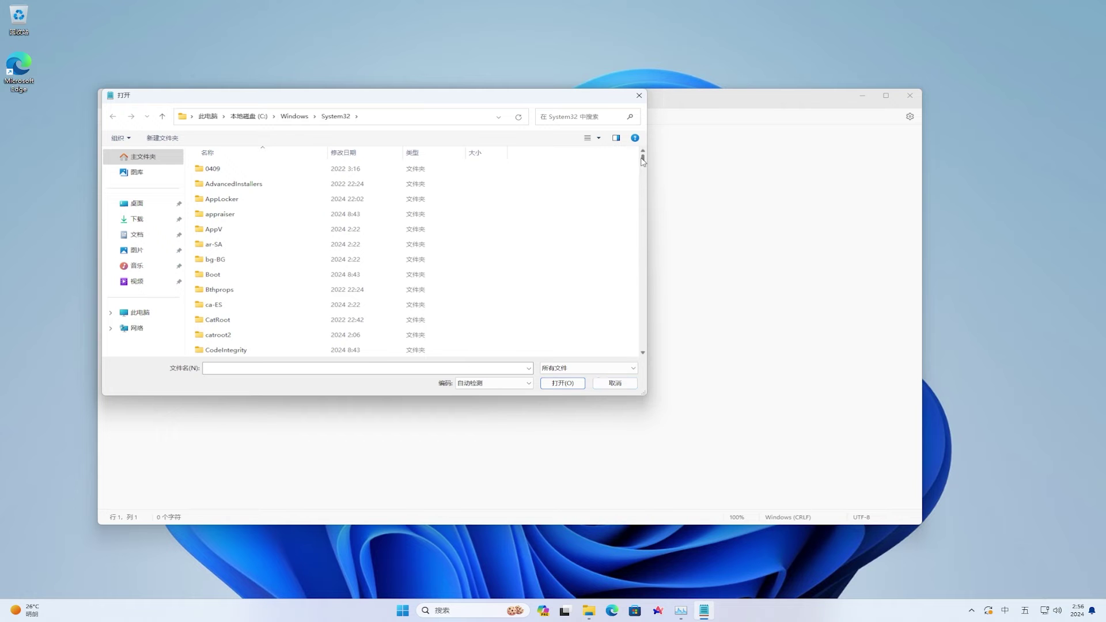
left_click_drag(644, 161, 640, 277)
left_click_drag(642, 260, 637, 227)
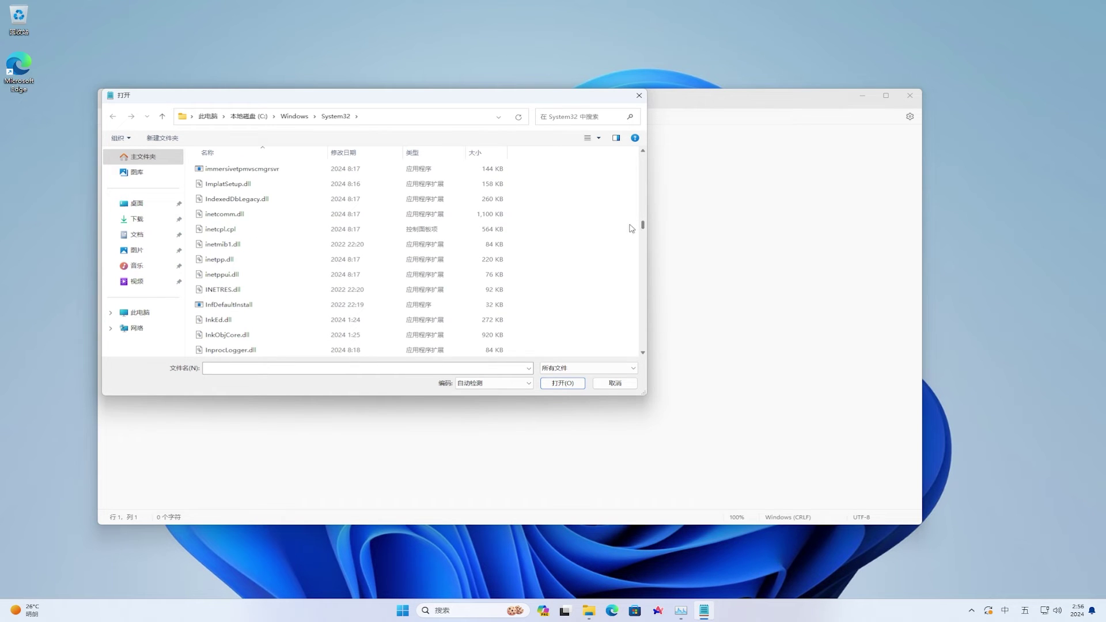
scroll(611, 233, "down", 4)
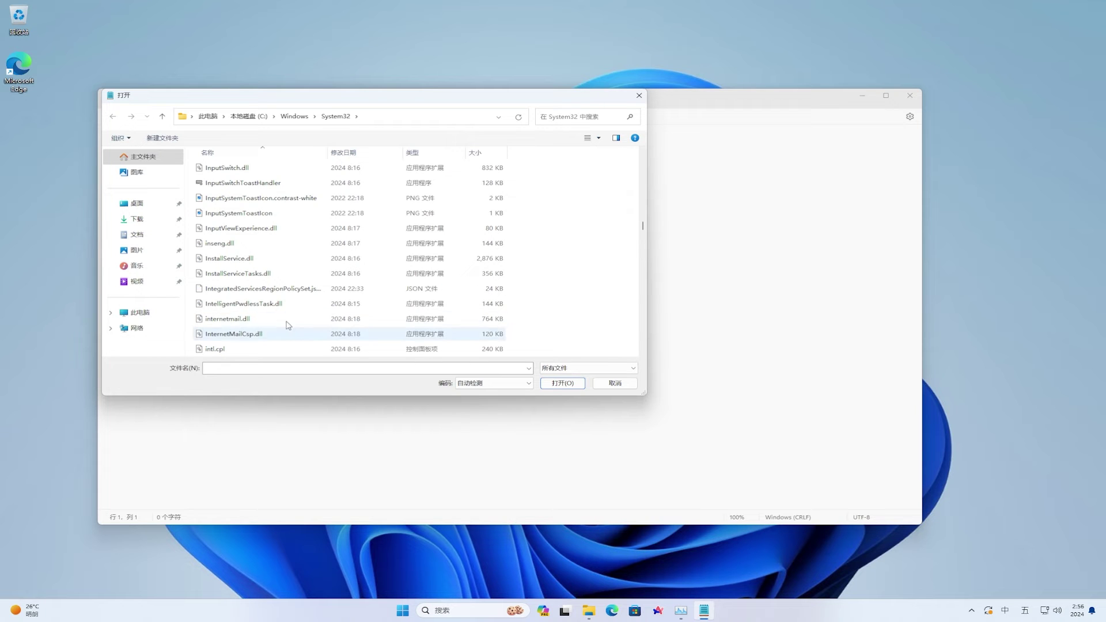
left_click(277, 291)
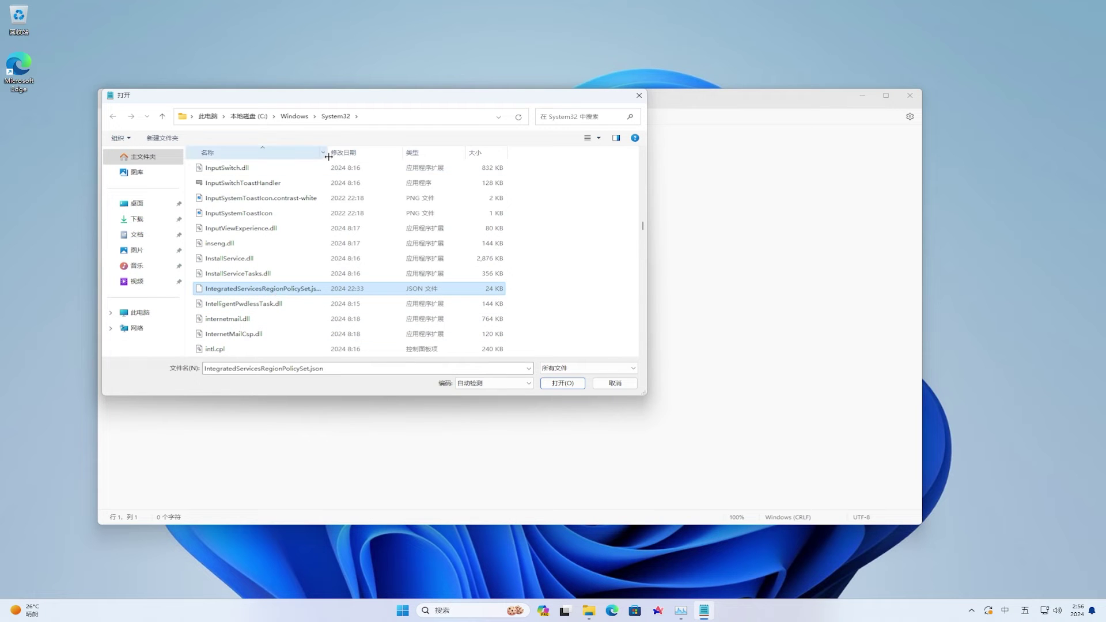
left_click_drag(327, 152, 393, 152)
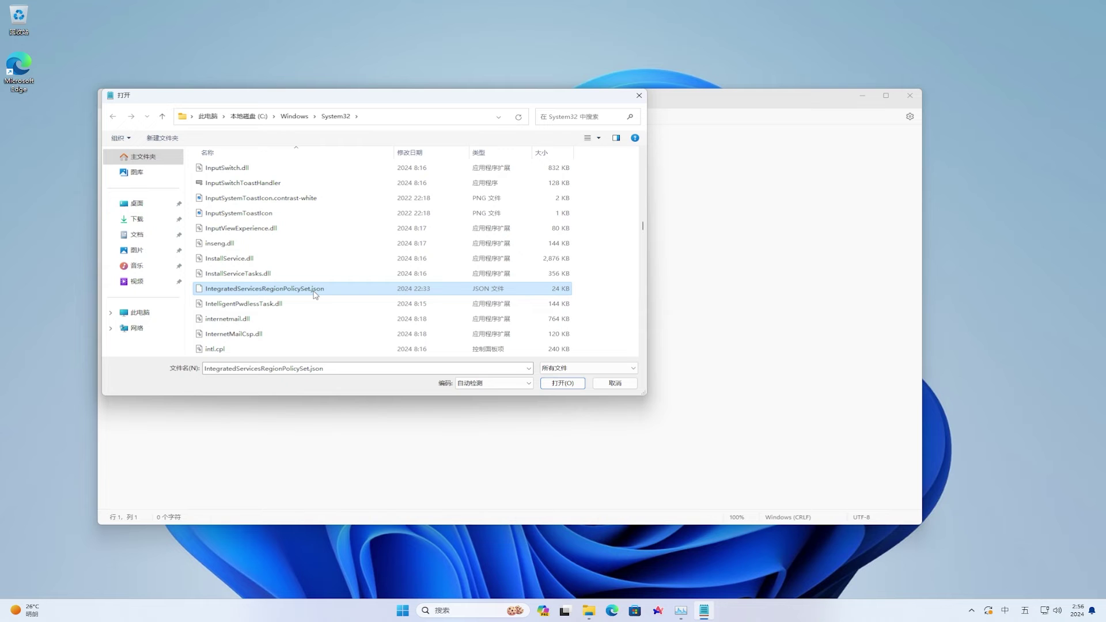
left_click(562, 383)
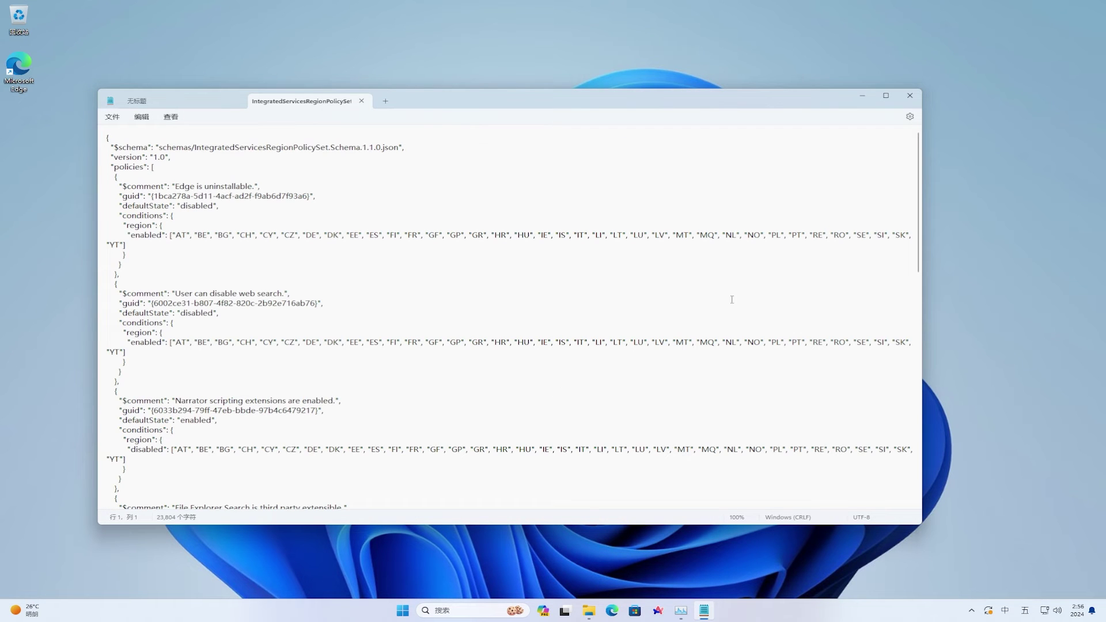
Step: Delete "CN" and its comma from the disabled region list of the Copilot taskbar policy at the file's end
left_click_drag(917, 143, 920, 508)
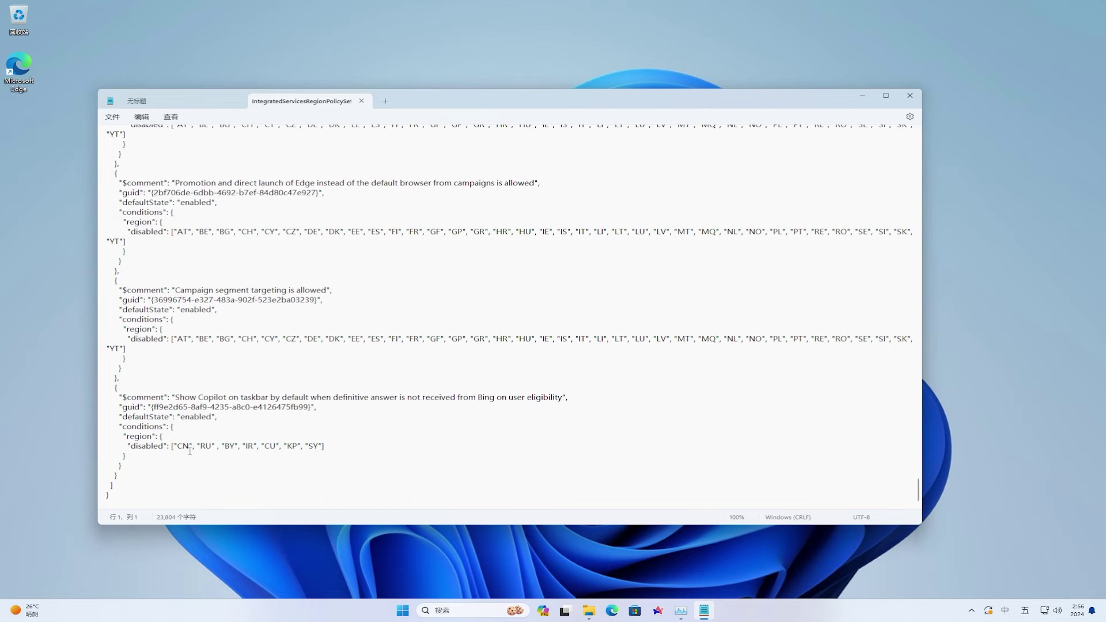
left_click_drag(173, 446, 199, 449)
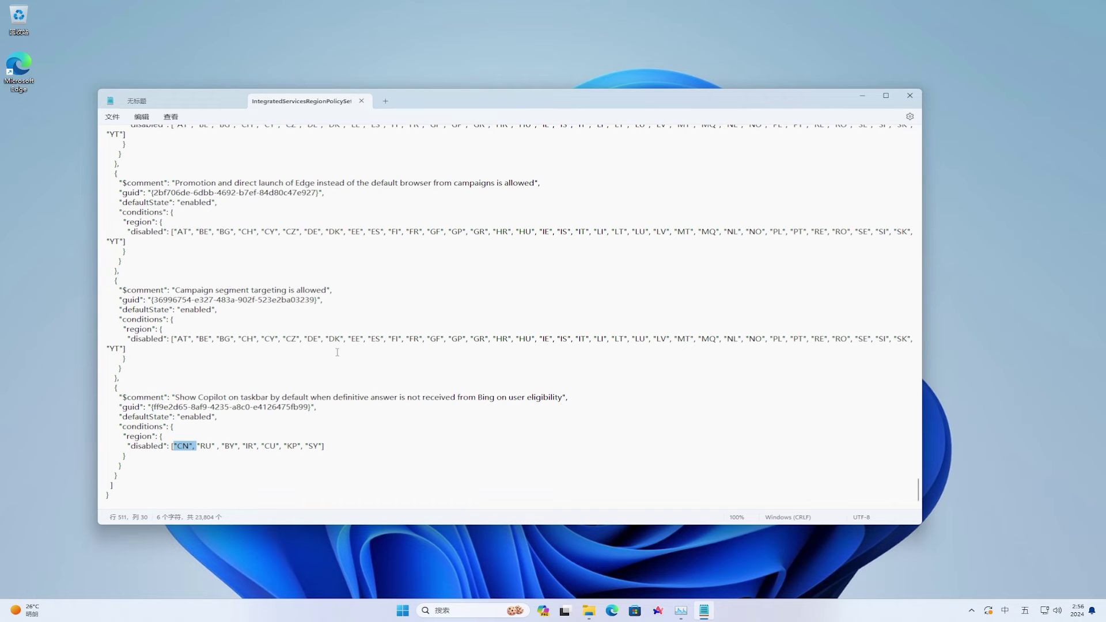
left_click(142, 118)
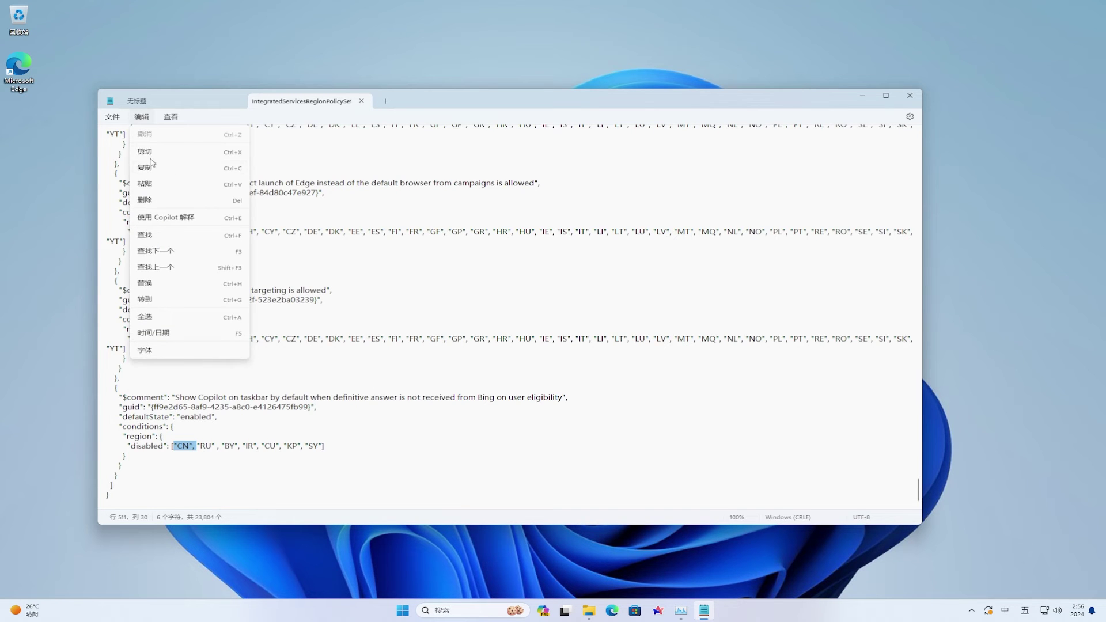
left_click(147, 199)
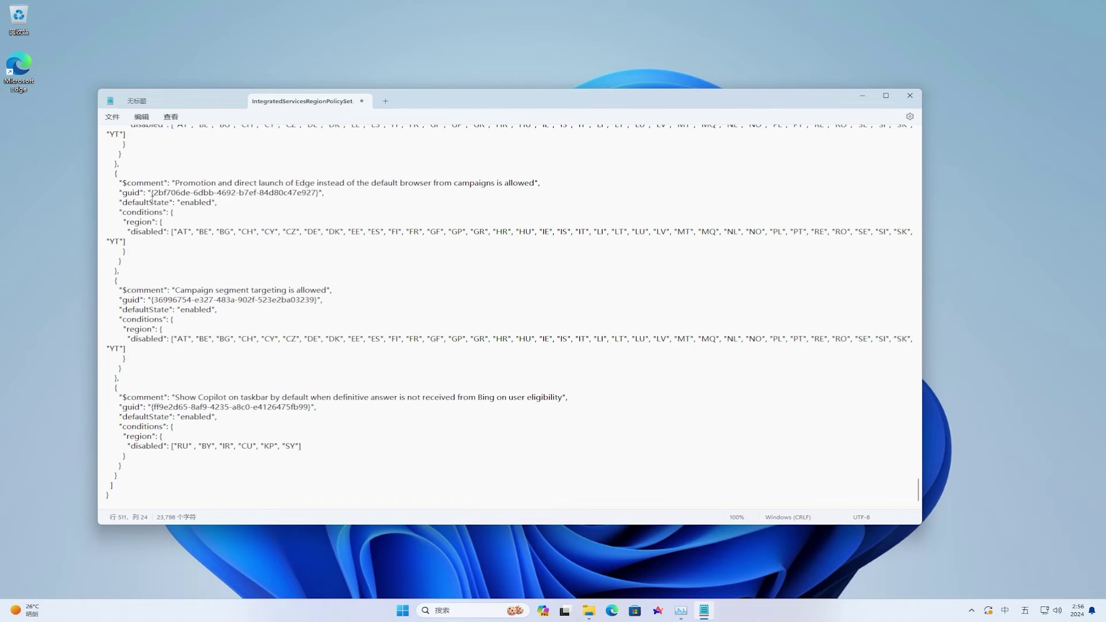
Step: Try to overwrite IntegratedServicesRegionPolicySet.json in System32 from the elevated Notepad, with the file type set to all files (所有文件)
left_click(111, 117)
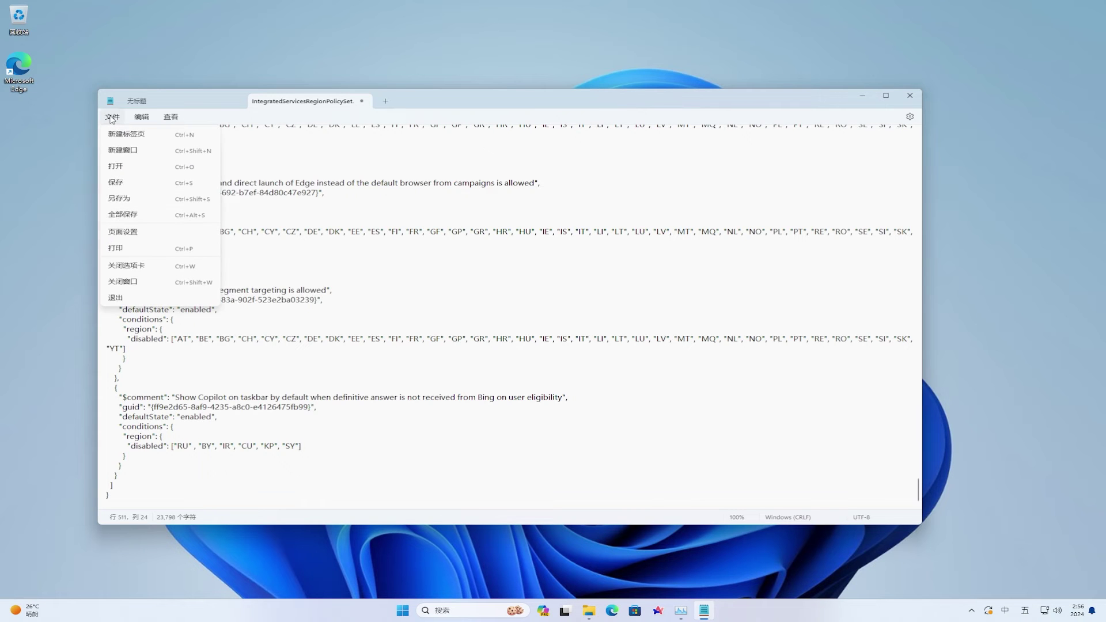
left_click(121, 182)
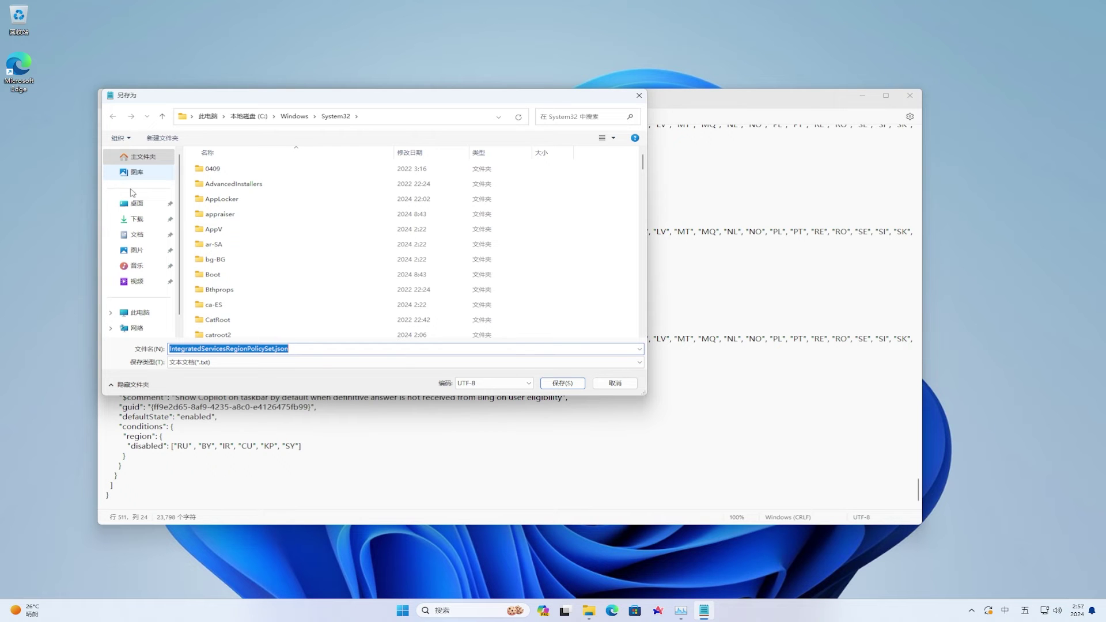
left_click(408, 362)
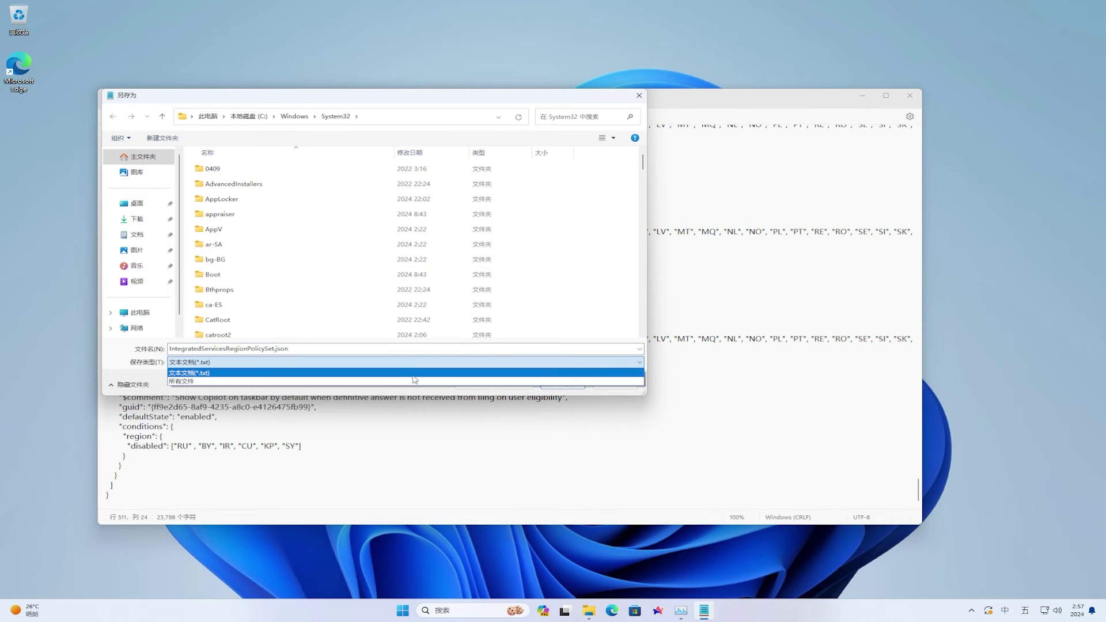
left_click(416, 381)
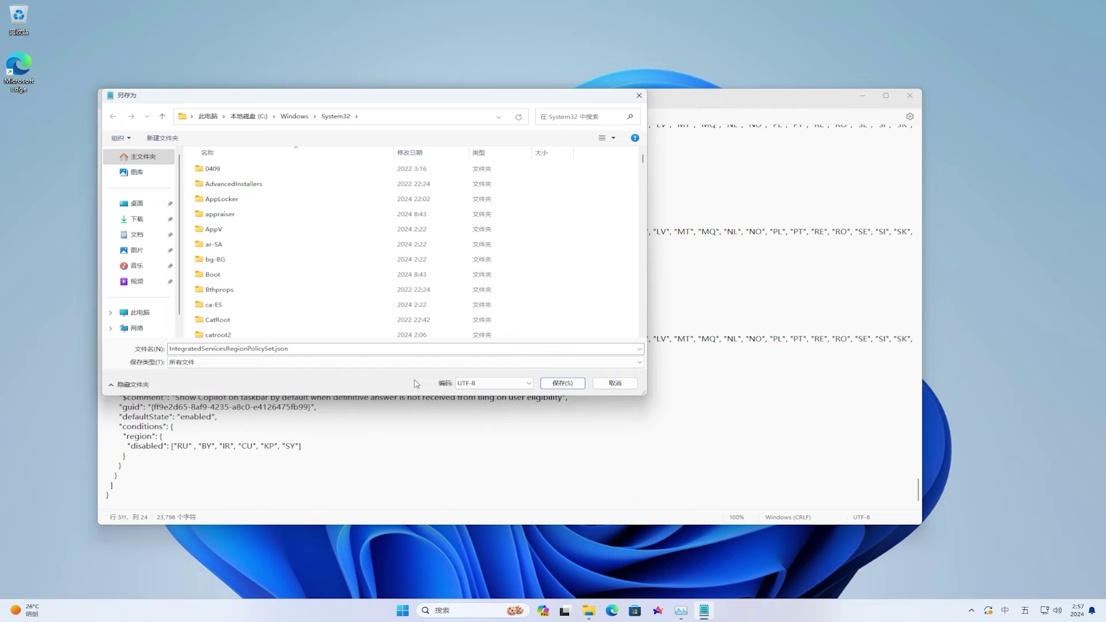
left_click(562, 383)
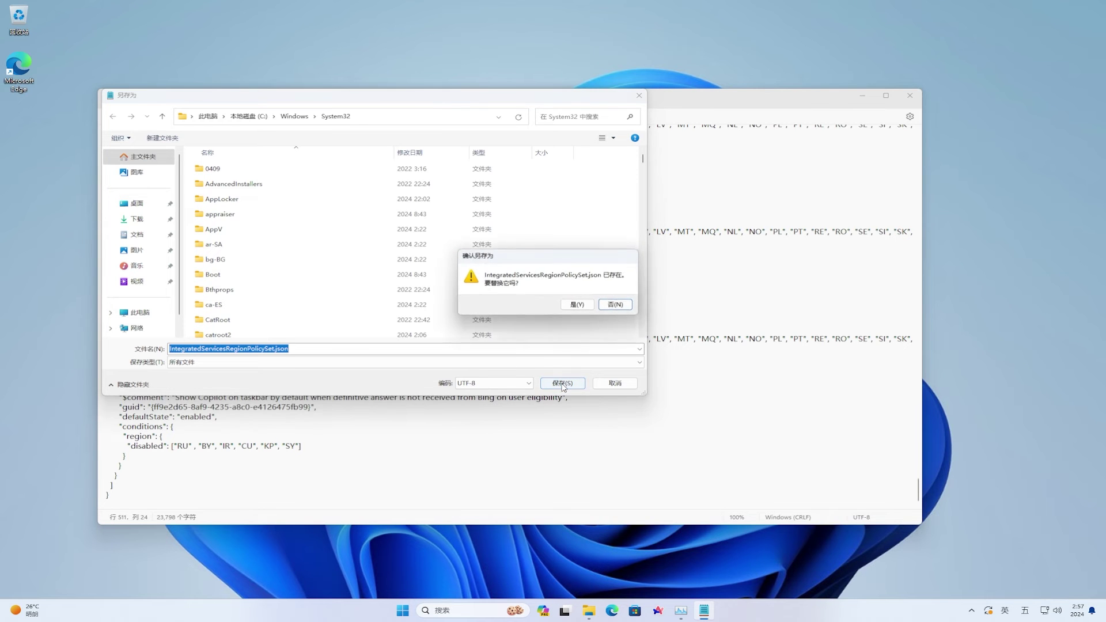
left_click(585, 306)
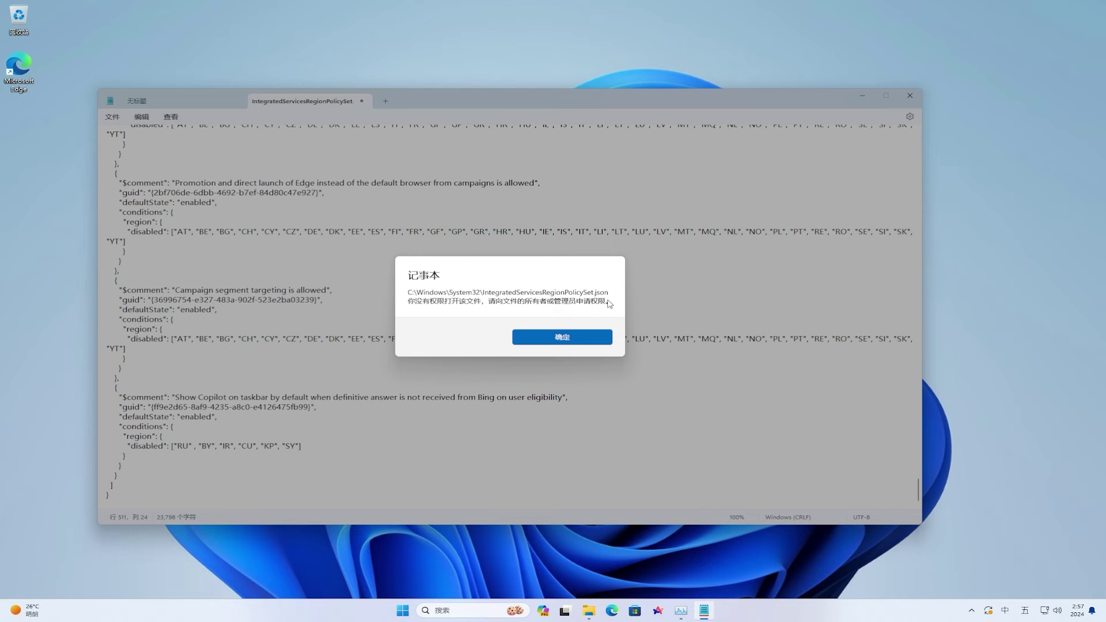
left_click(604, 340)
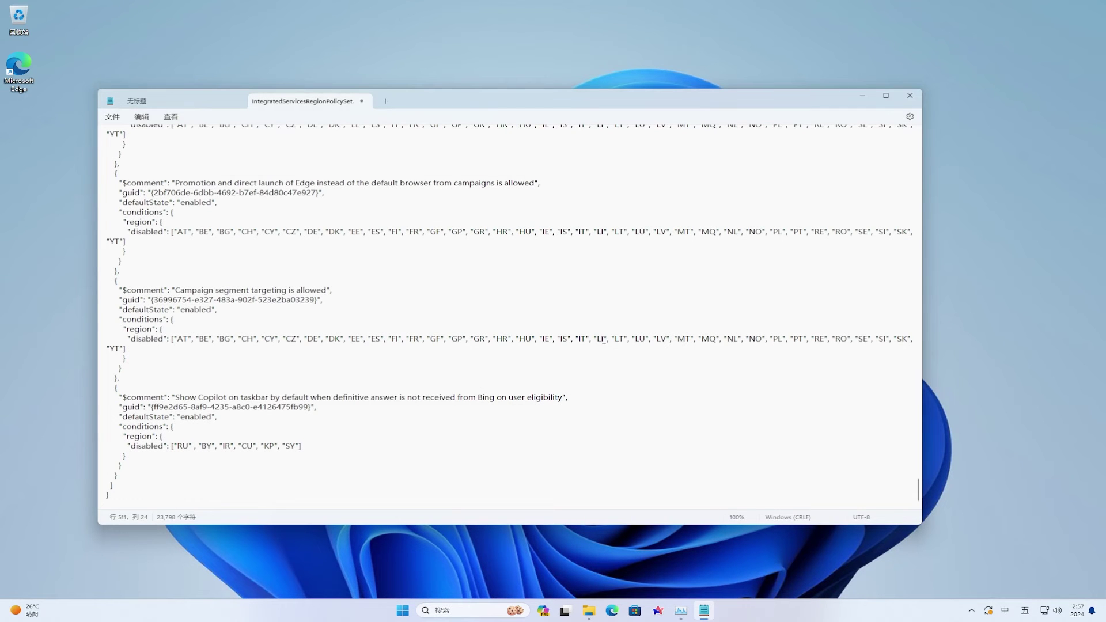
Step: Close the policy file without saving its changes and close Notepad's remaining empty document
left_click(361, 101)
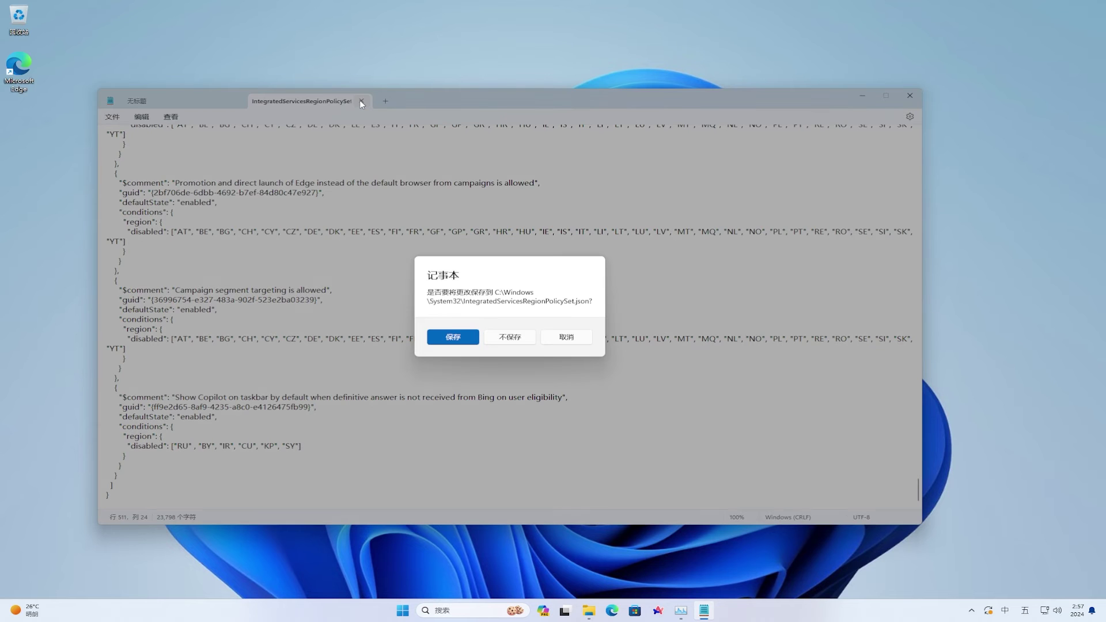
left_click(510, 337)
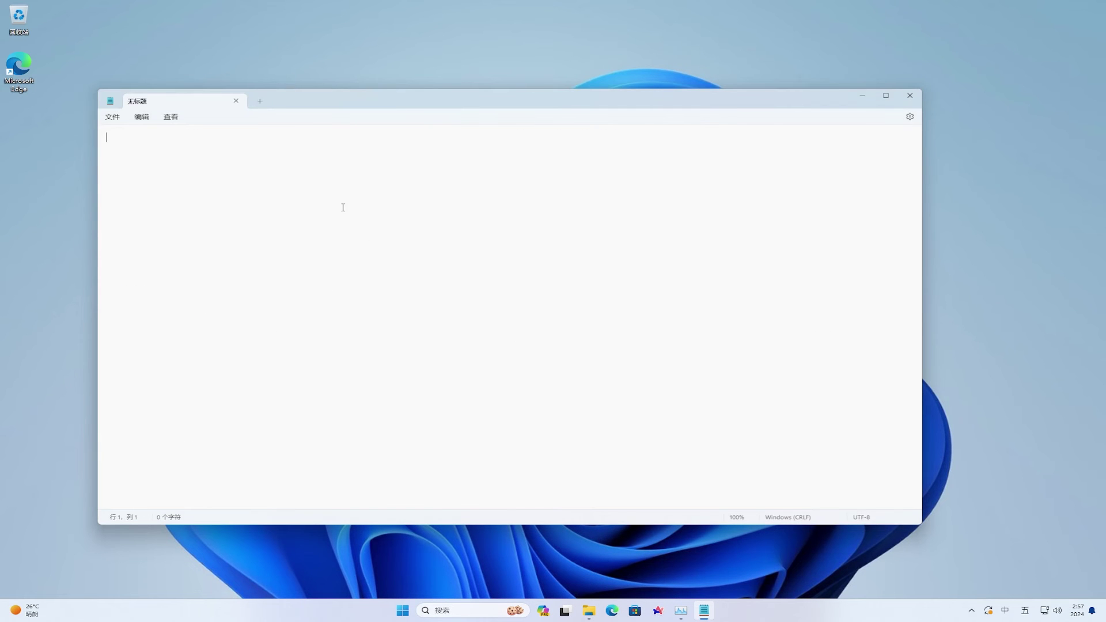
left_click(236, 105)
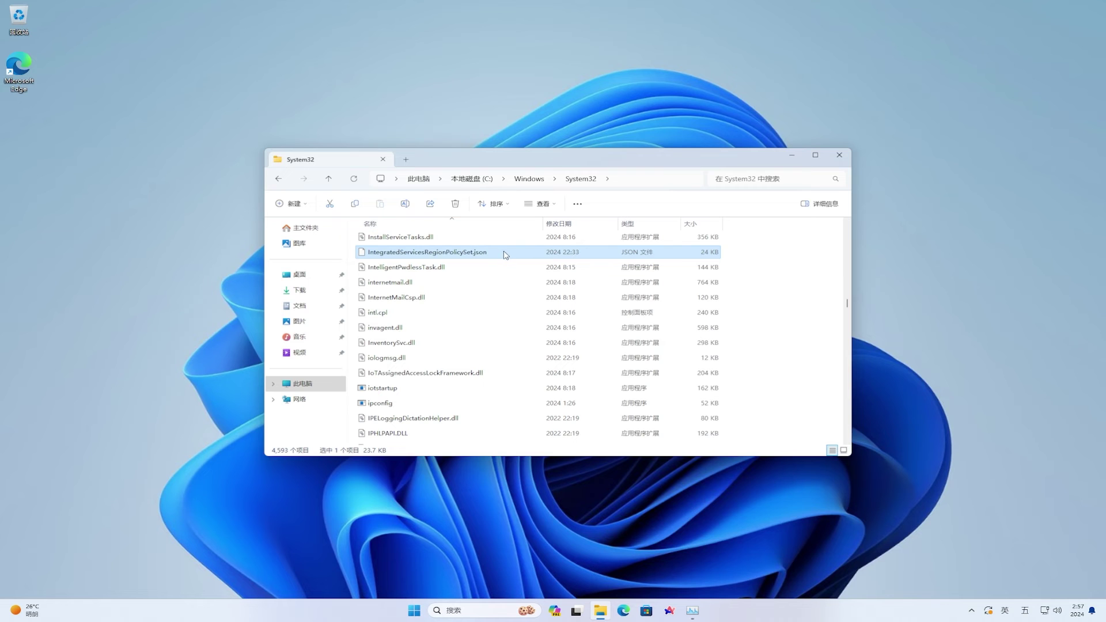
Step: Open the advanced security settings of IntegratedServicesRegionPolicySet.json from its properties in System32
right_click(506, 256)
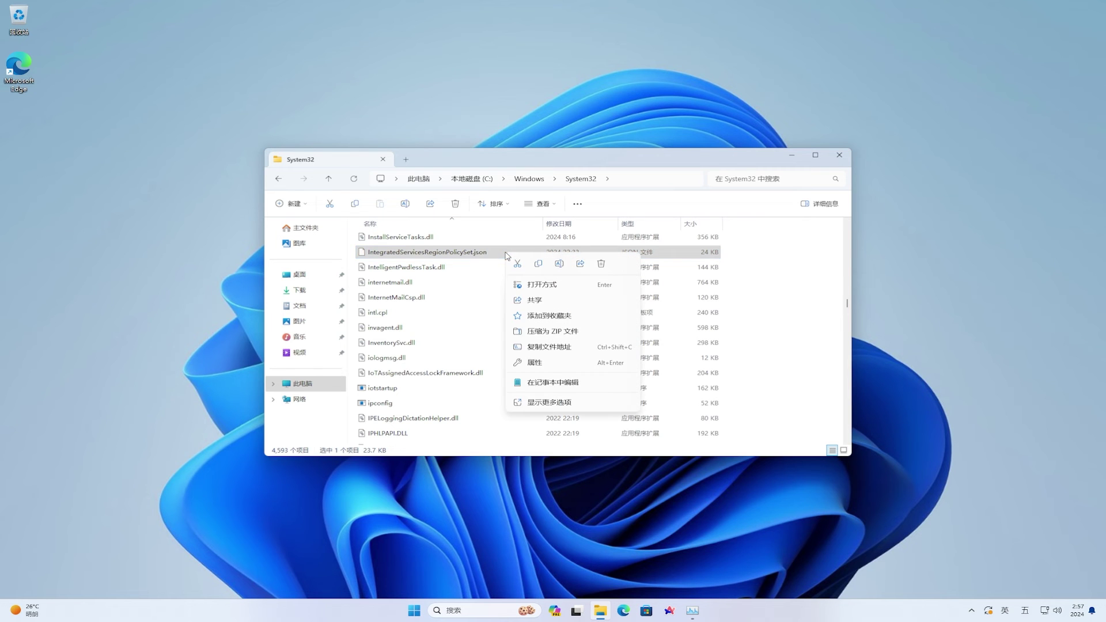
left_click(557, 364)
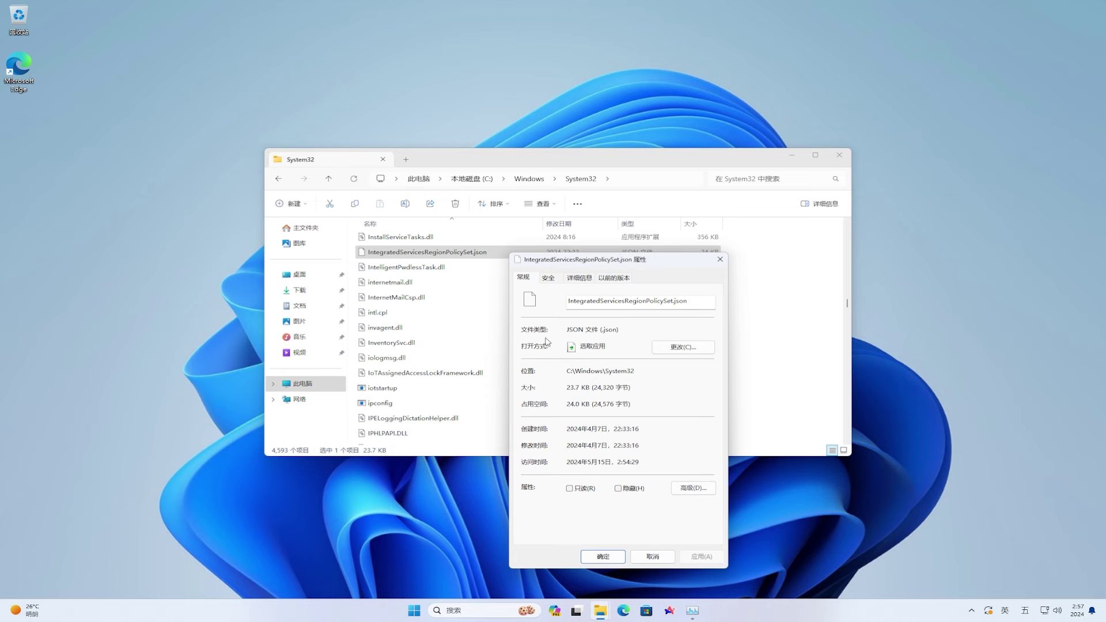
left_click_drag(558, 263, 210, 177)
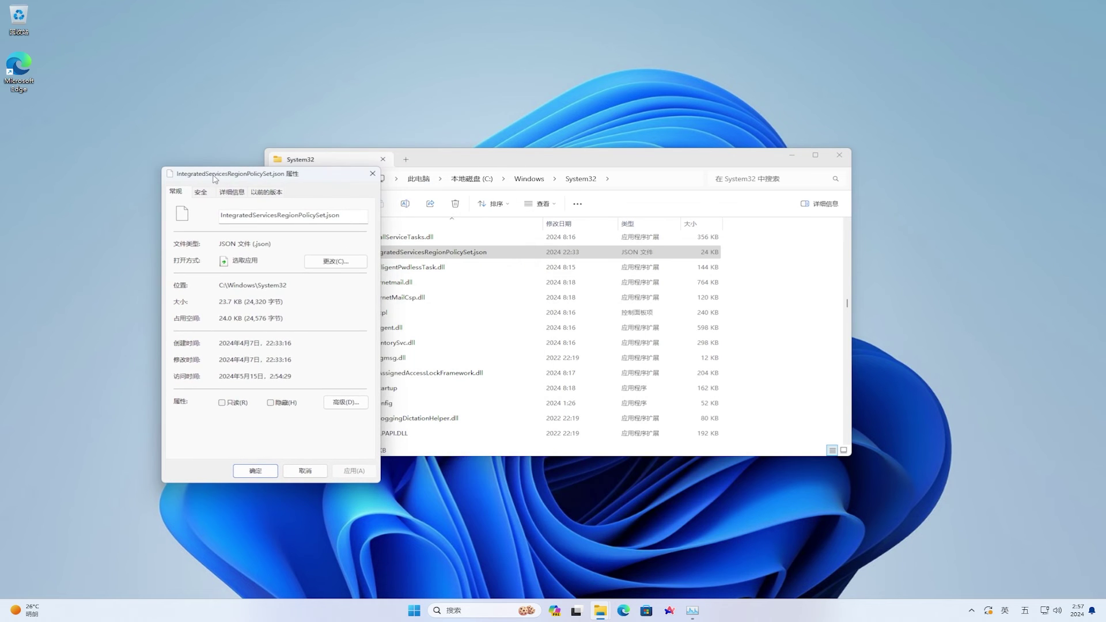
left_click_drag(469, 161, 630, 182)
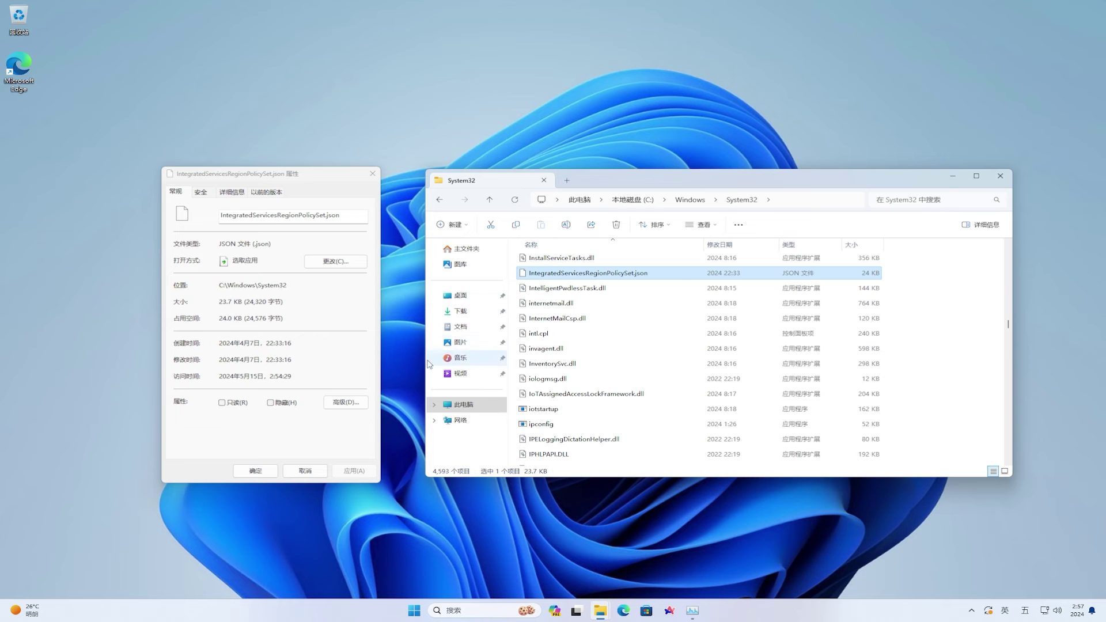
left_click(362, 405)
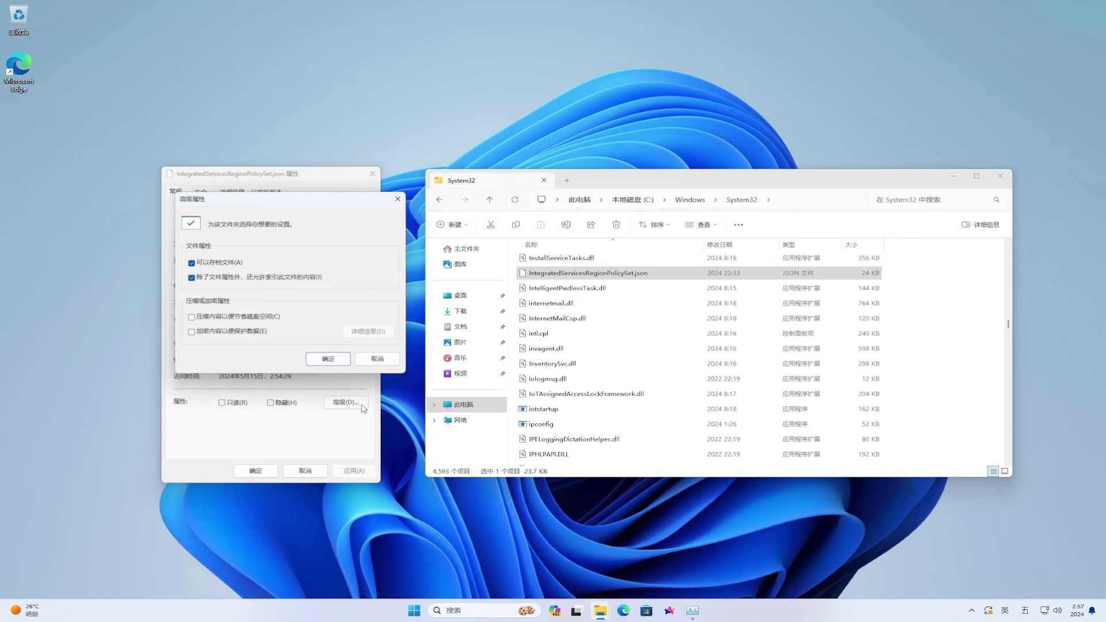
key("Escape")
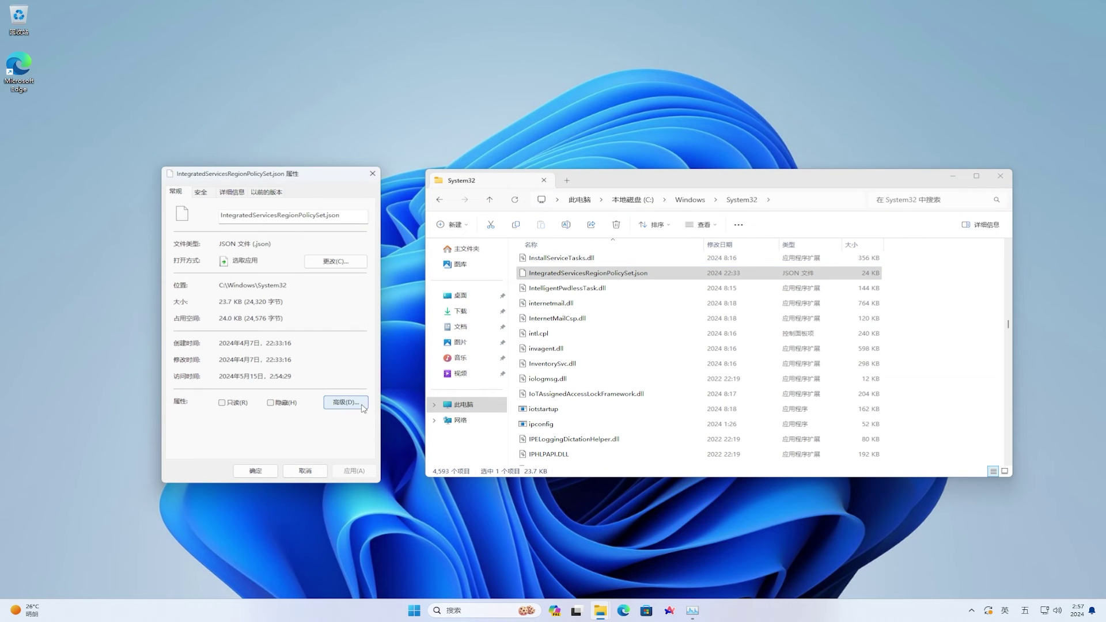
left_click(201, 193)
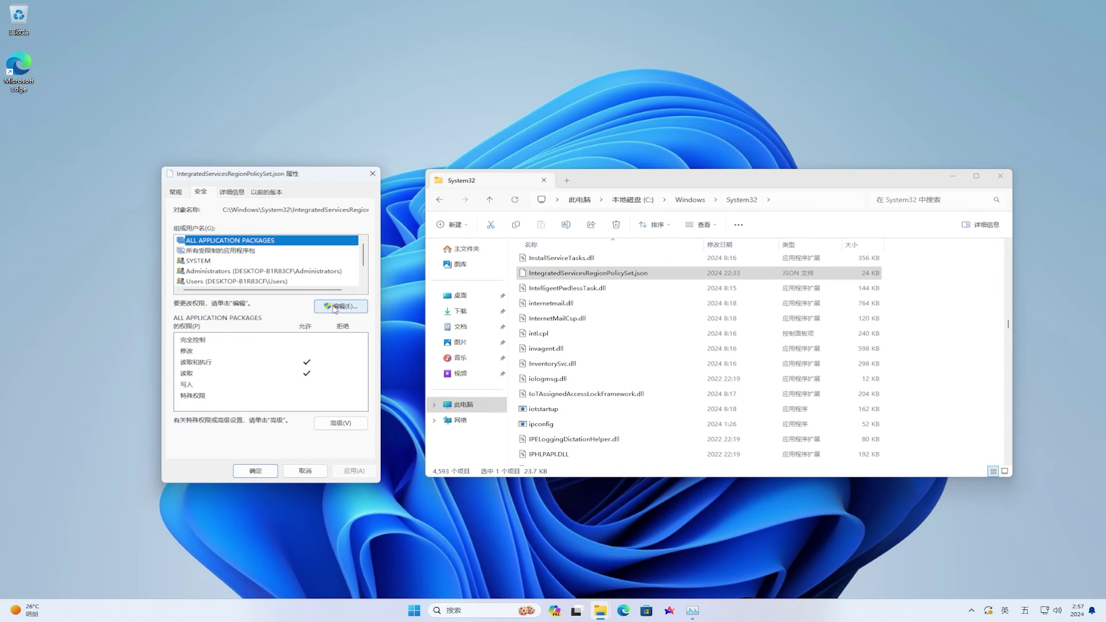
left_click(341, 423)
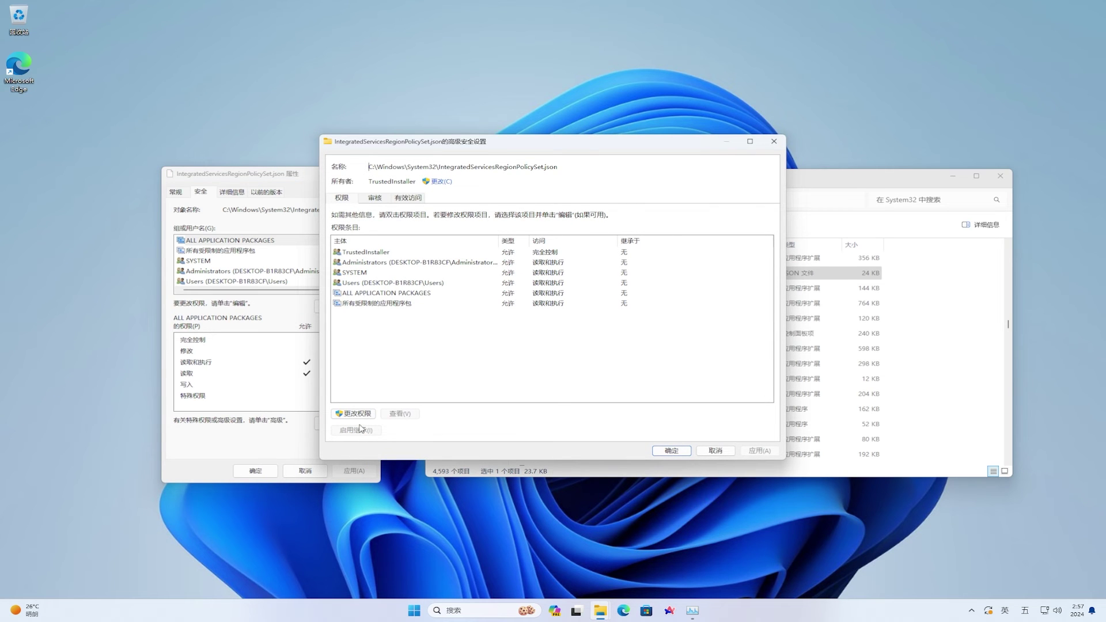
Step: Change the policy file's owner from TrustedInstaller to the local admin account, found by searching the computer's users and groups
left_click(380, 255)
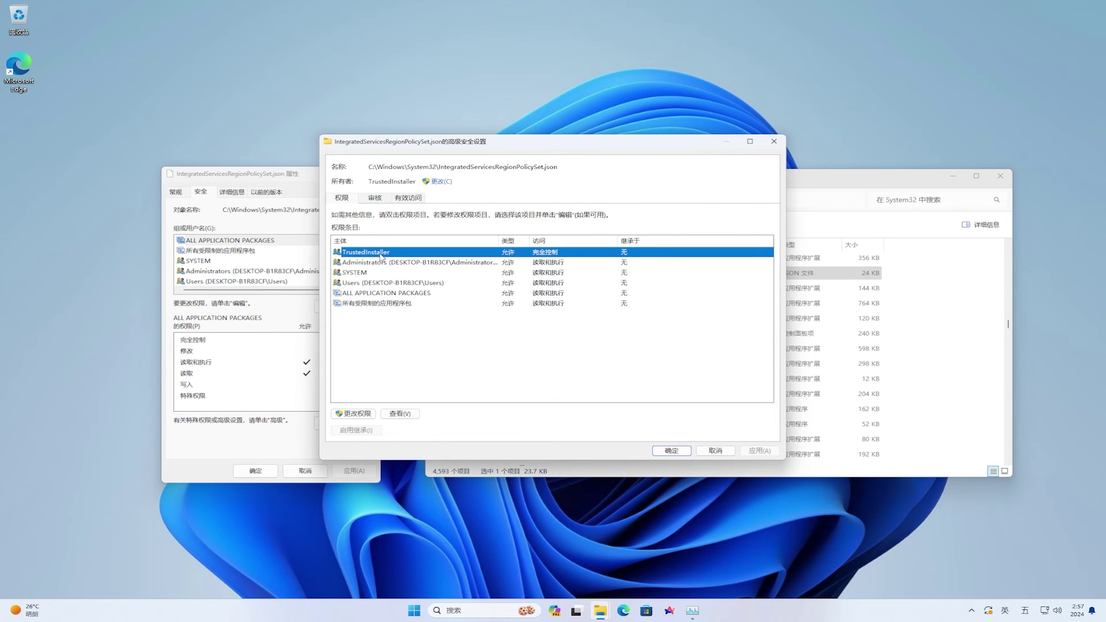
left_click(442, 181)
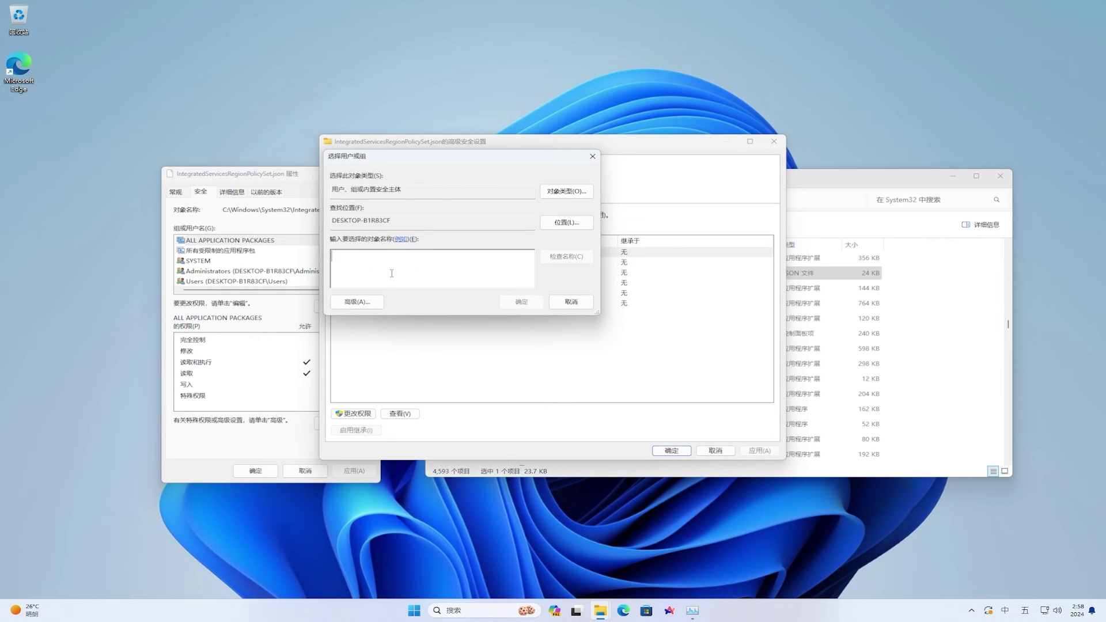
left_click(357, 301)
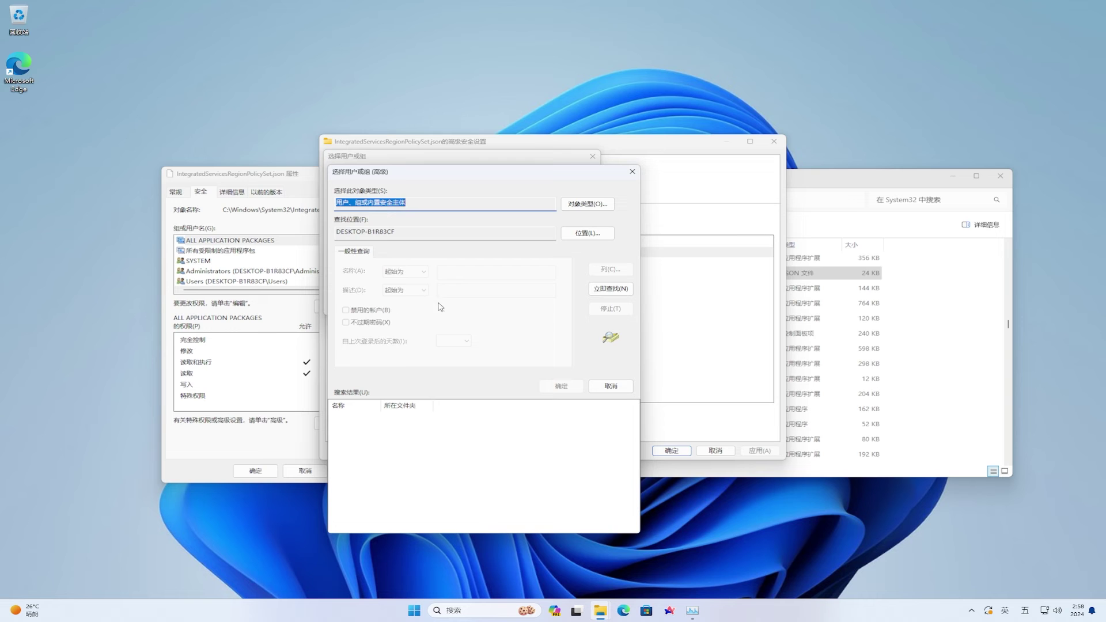
left_click(609, 291)
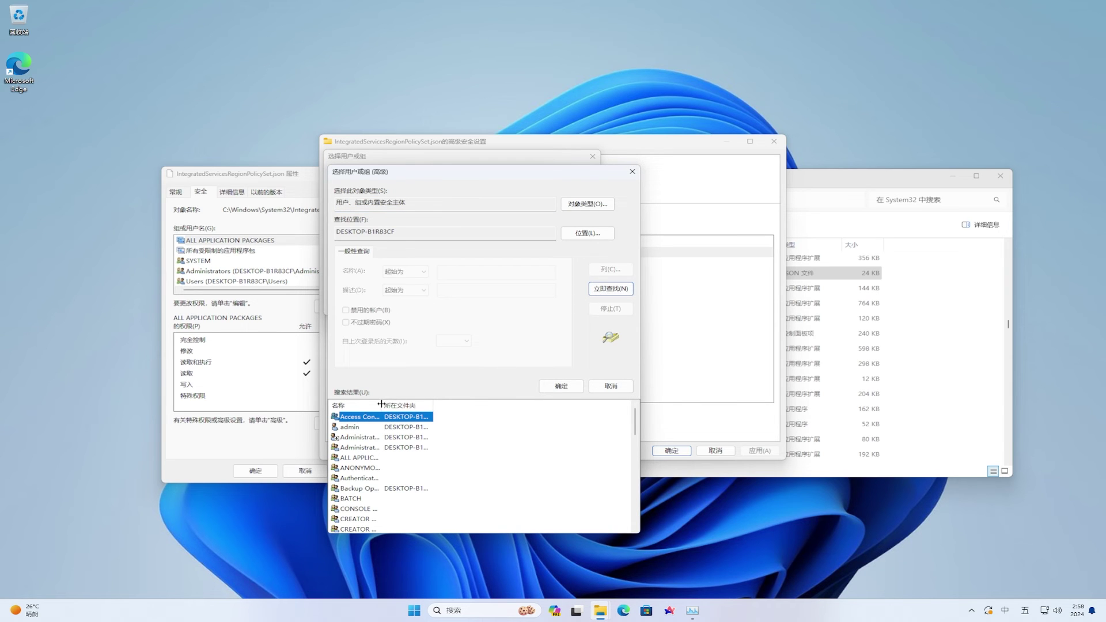
left_click_drag(428, 405, 464, 406)
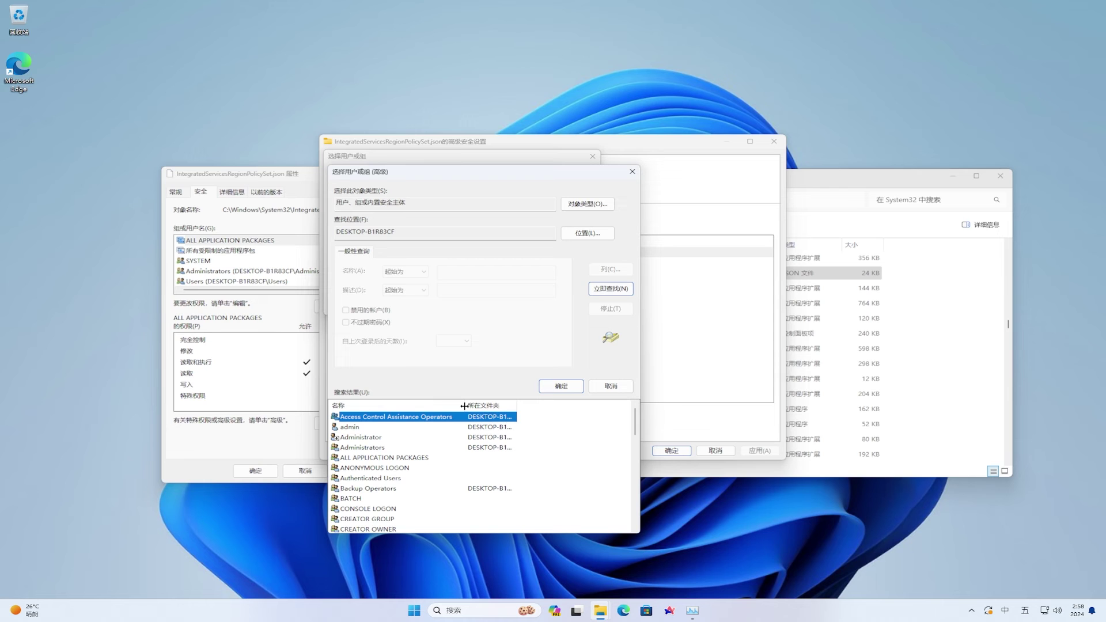
left_click(351, 428)
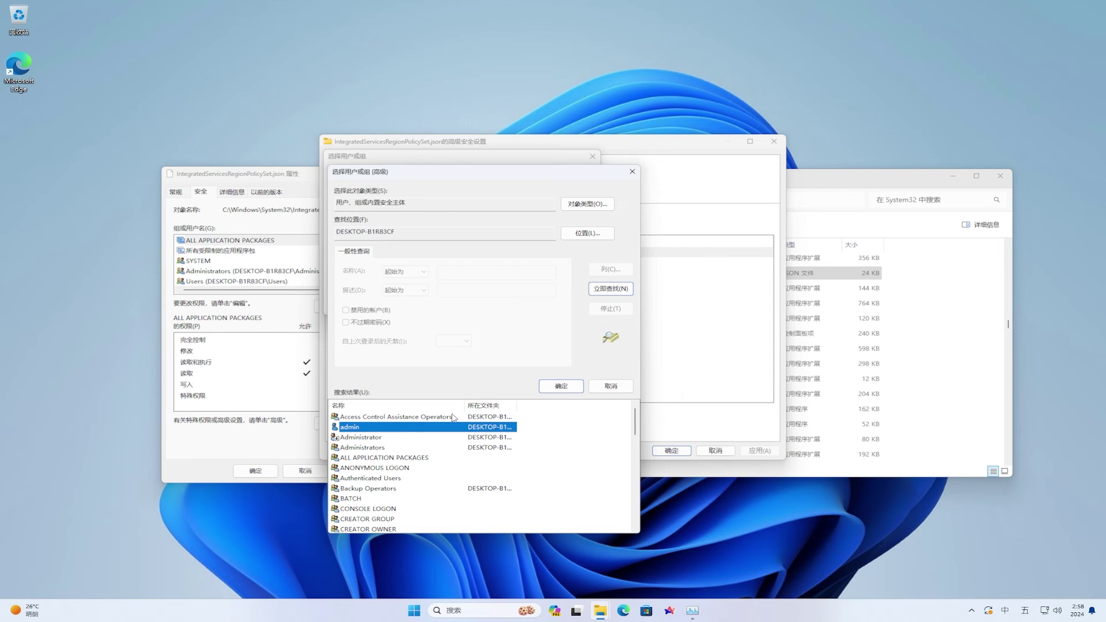
left_click(554, 387)
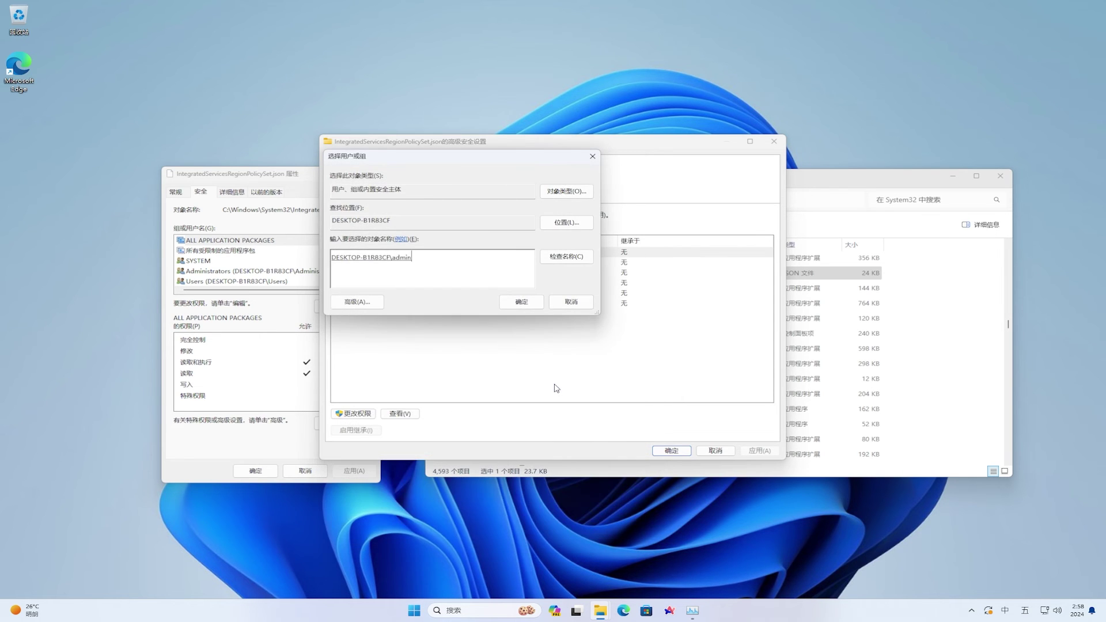
left_click(525, 303)
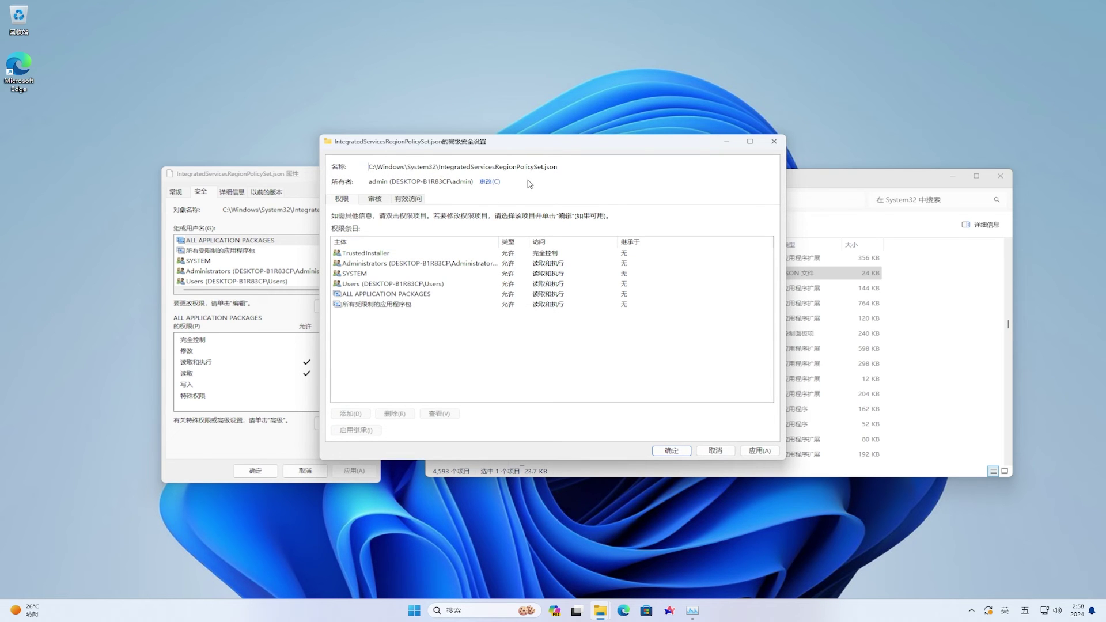
left_click(666, 451)
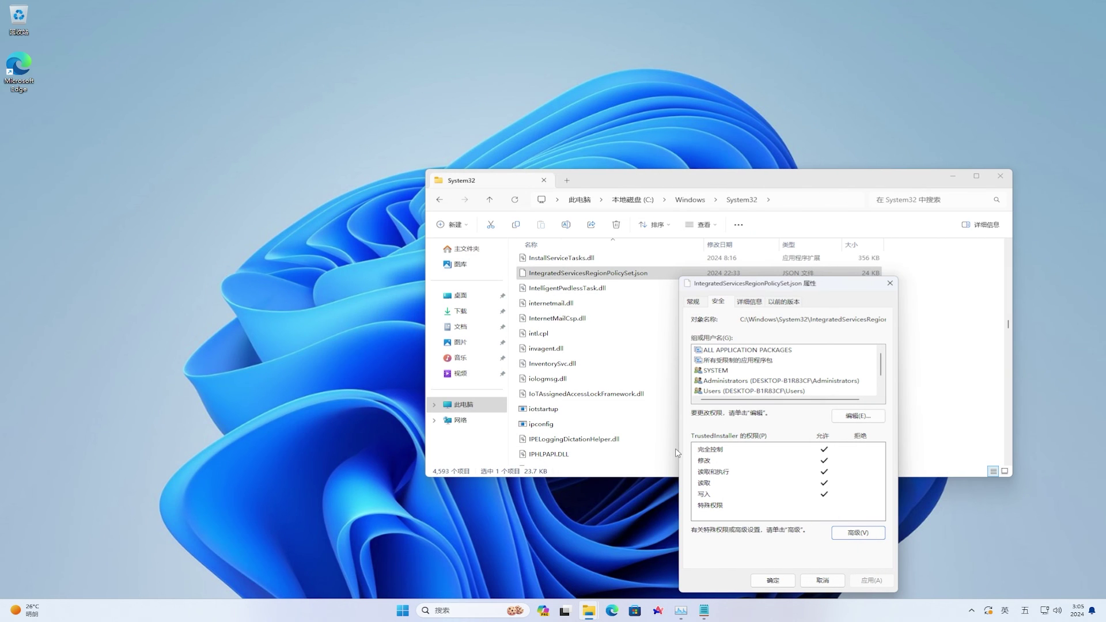
Step: Add the local admin account to the users and groups with permissions on the policy file
left_click(848, 416)
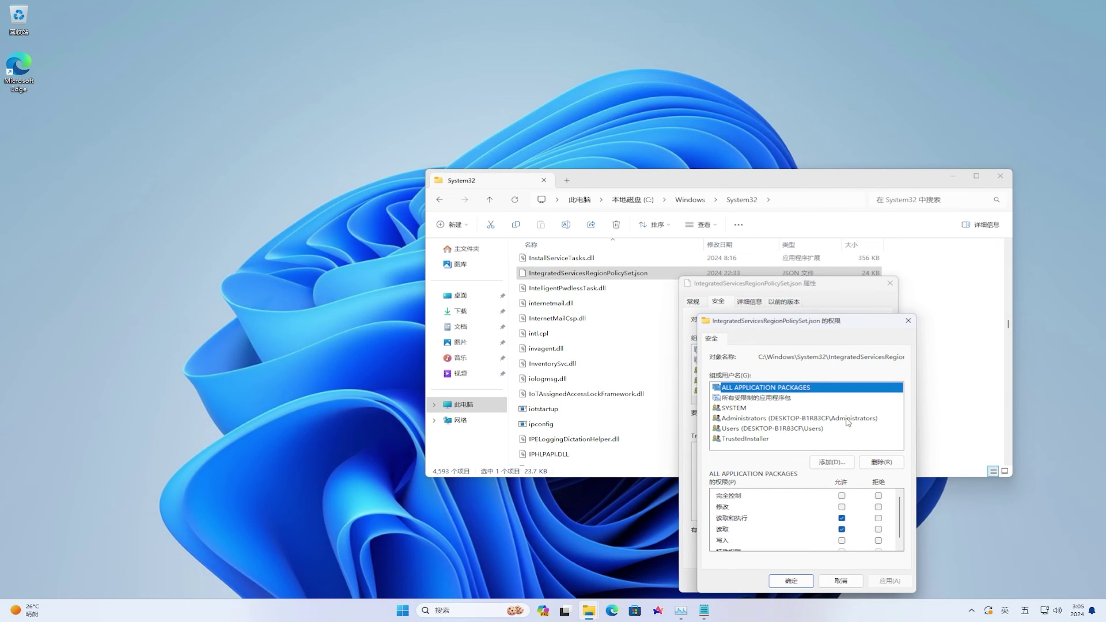
left_click(829, 463)
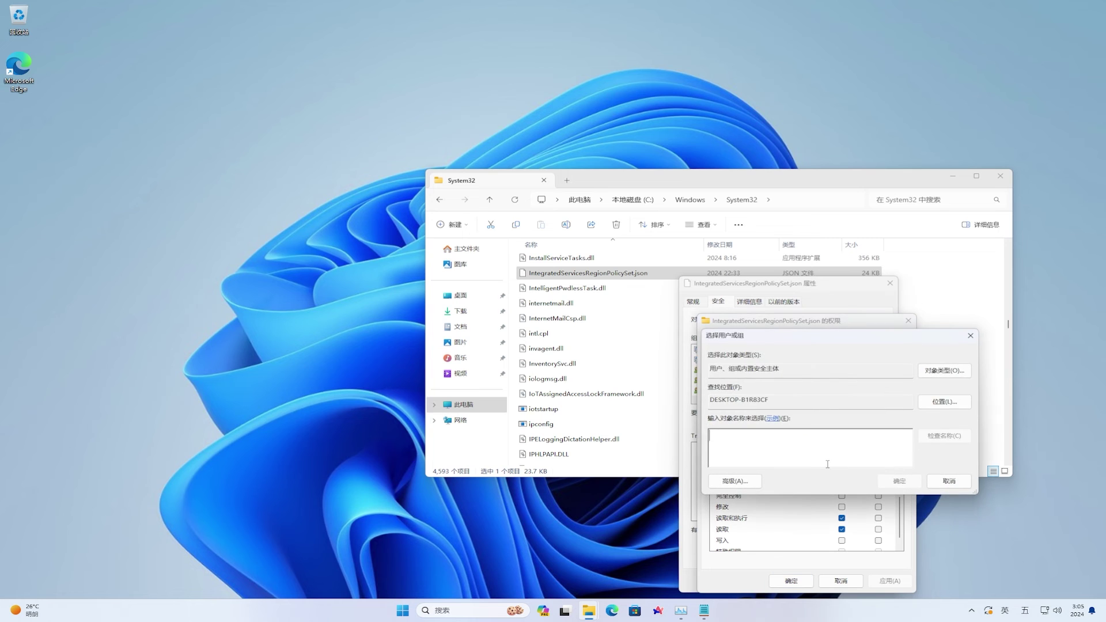
left_click(757, 480)
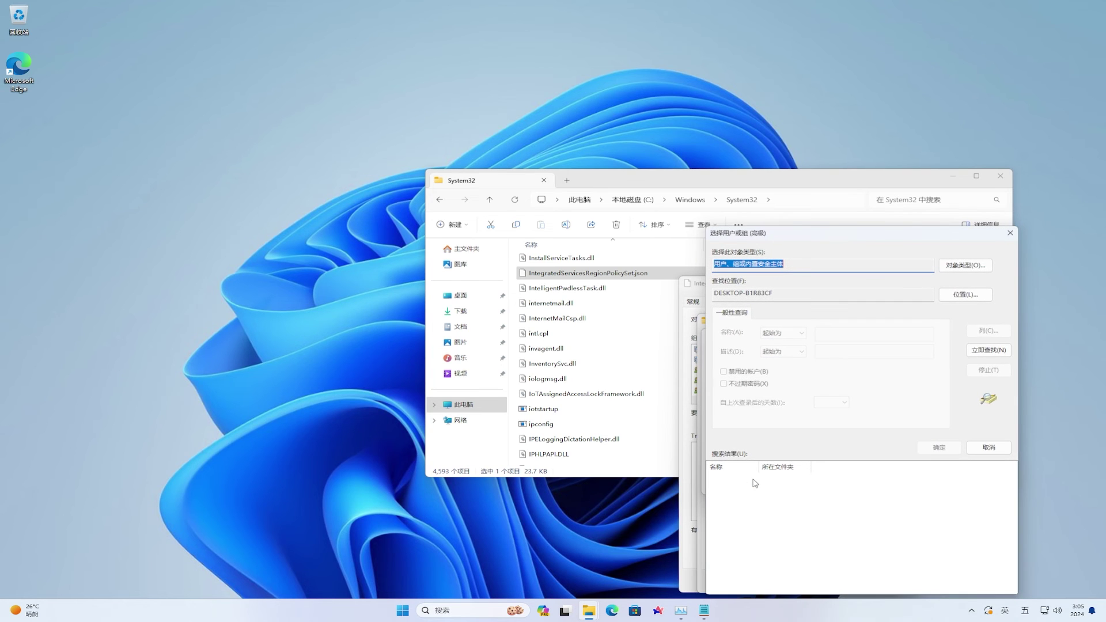
left_click(985, 352)
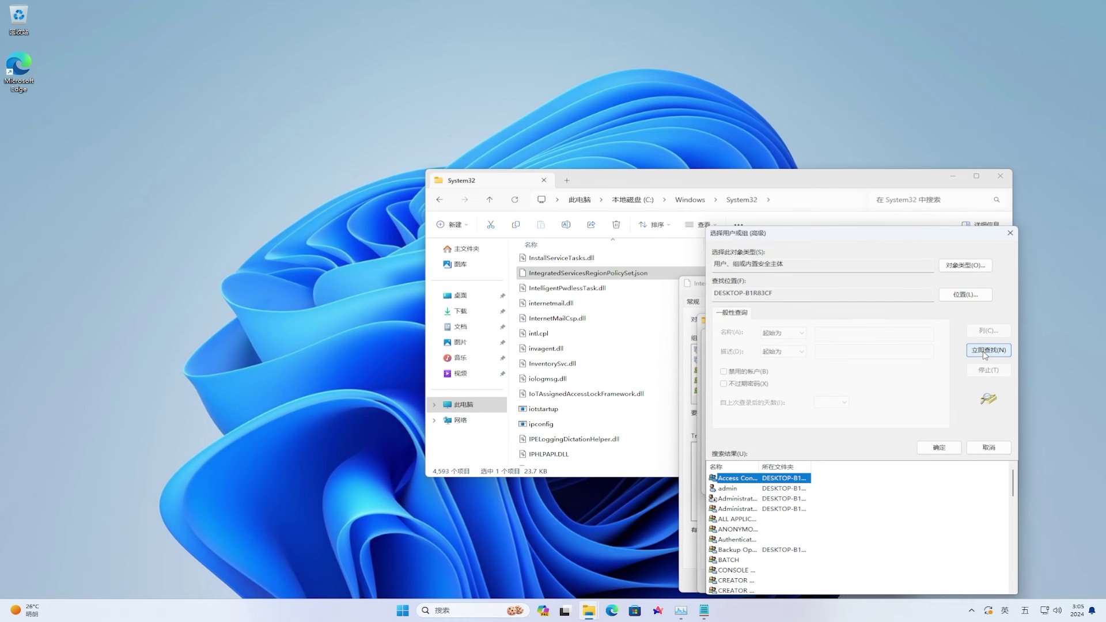
left_click(740, 488)
left_click(926, 452)
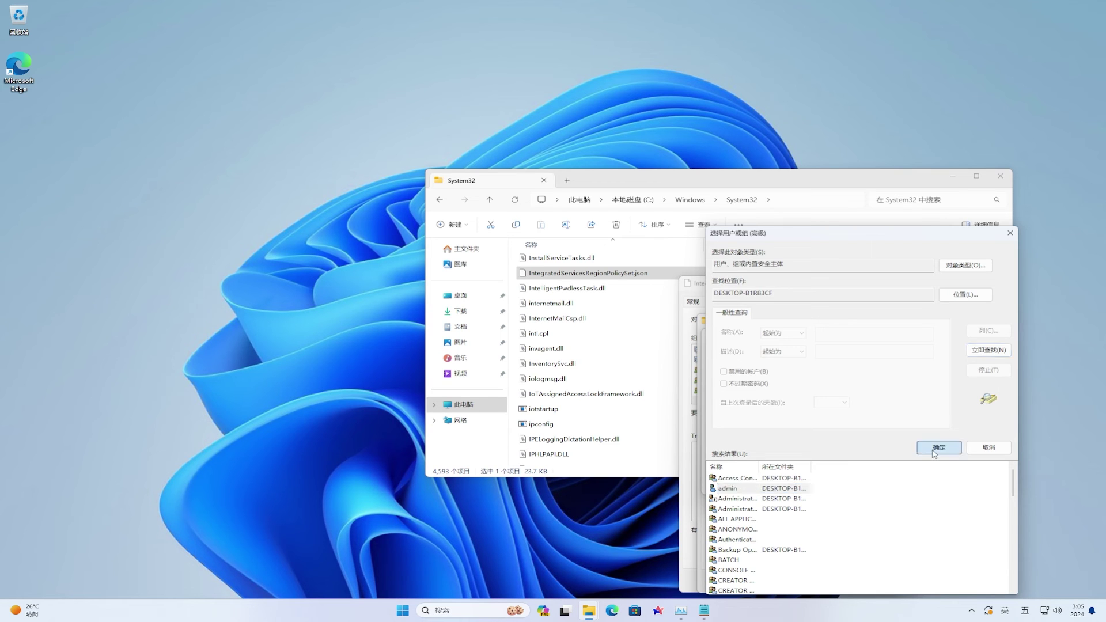
left_click(899, 481)
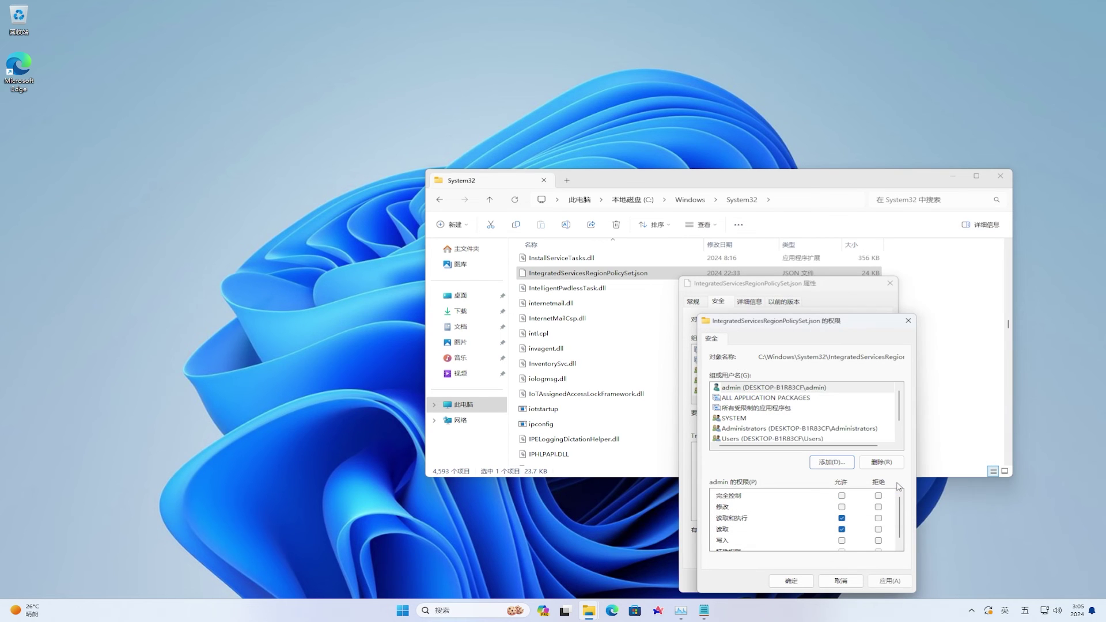
Step: Grant the local admin account full control of the policy file, accept the system permission change, and close the file's properties
left_click(842, 495)
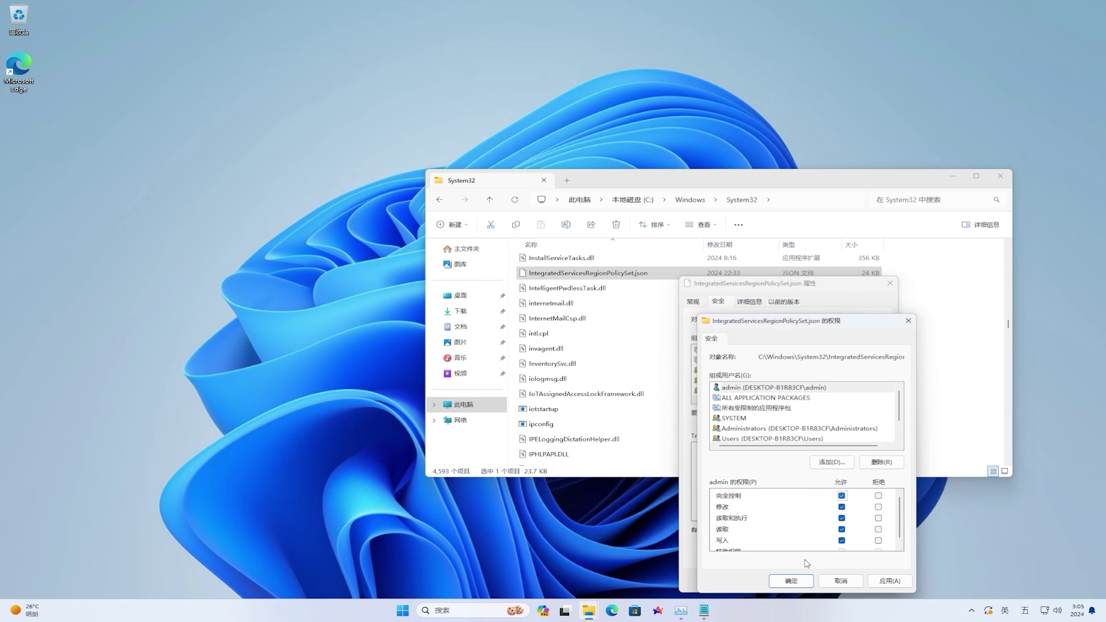
left_click(795, 582)
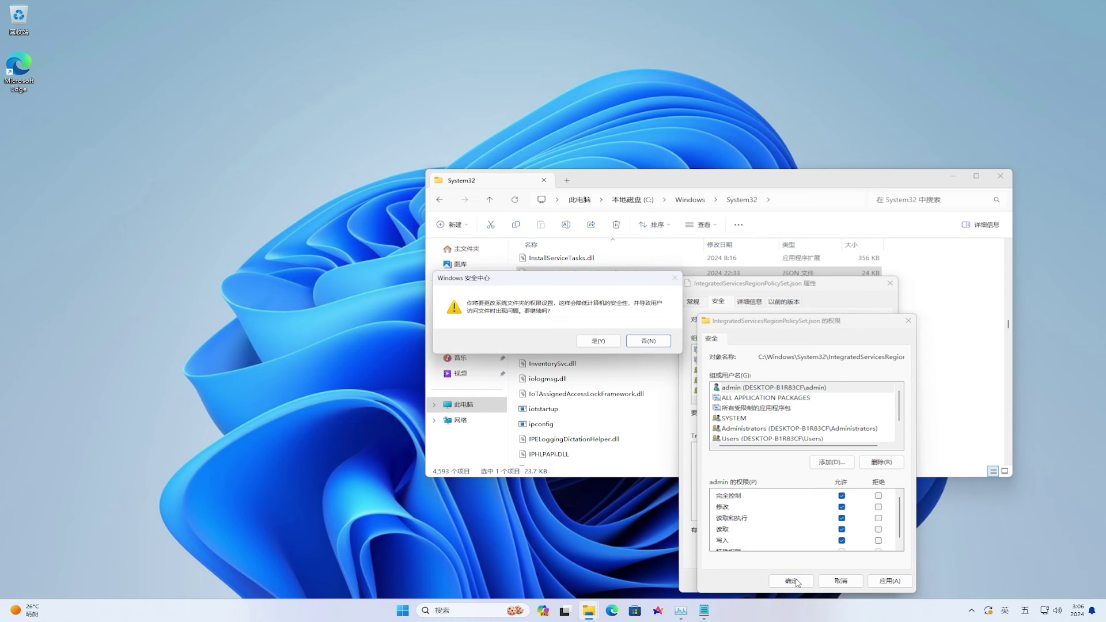
left_click(597, 341)
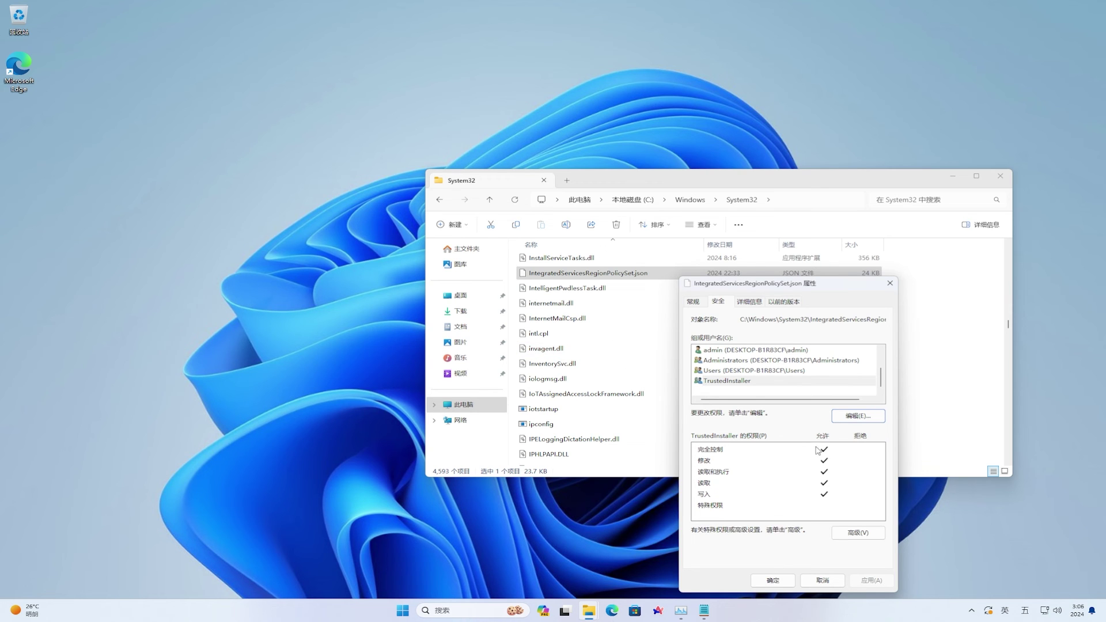
left_click(805, 351)
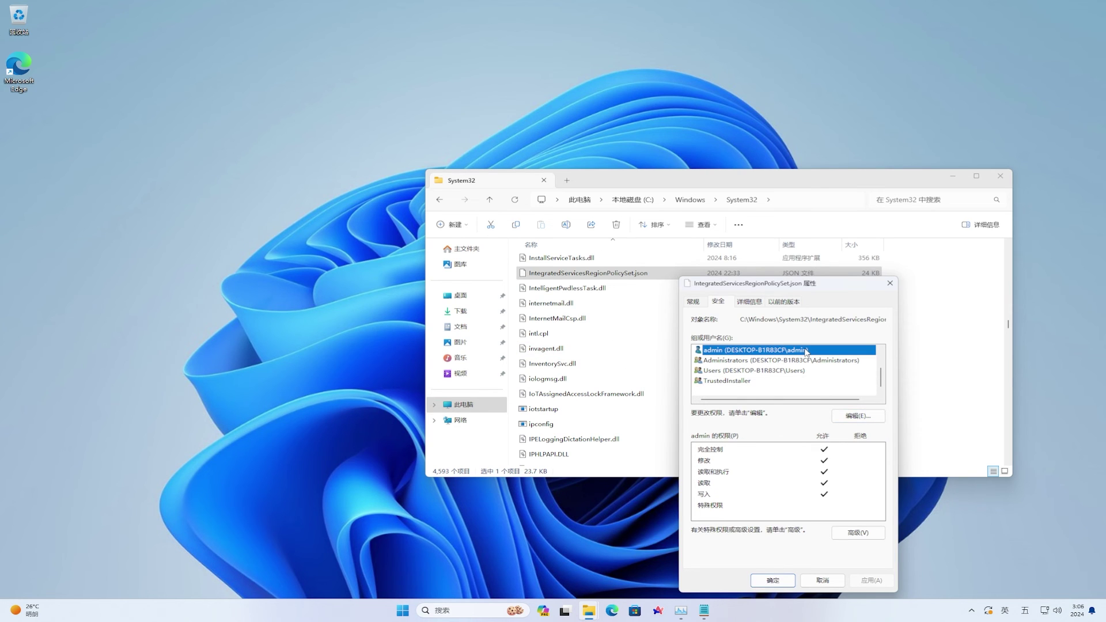
left_click(774, 580)
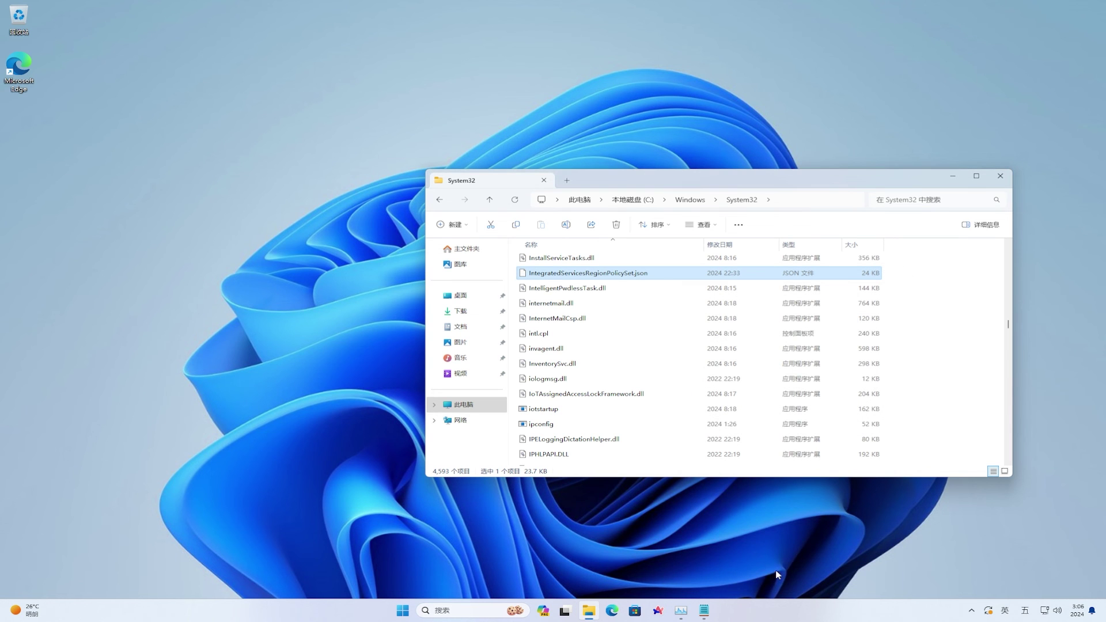
Step: Launch Notepad with administrator rights and approve the elevation request
left_click(402, 610)
key("shift")
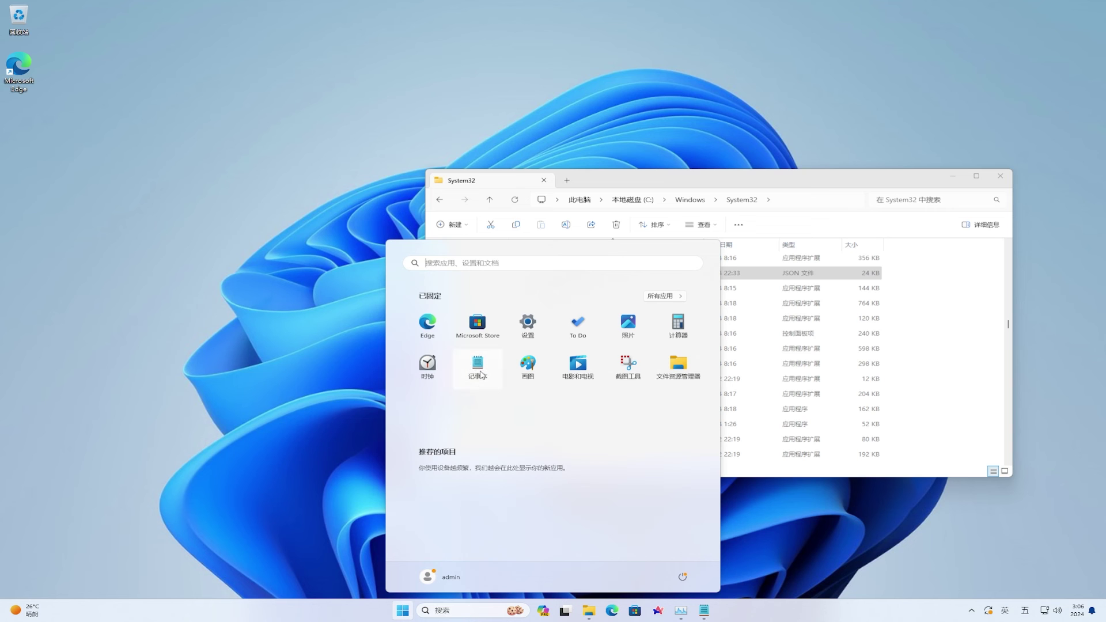
right_click(481, 372)
left_click(506, 409)
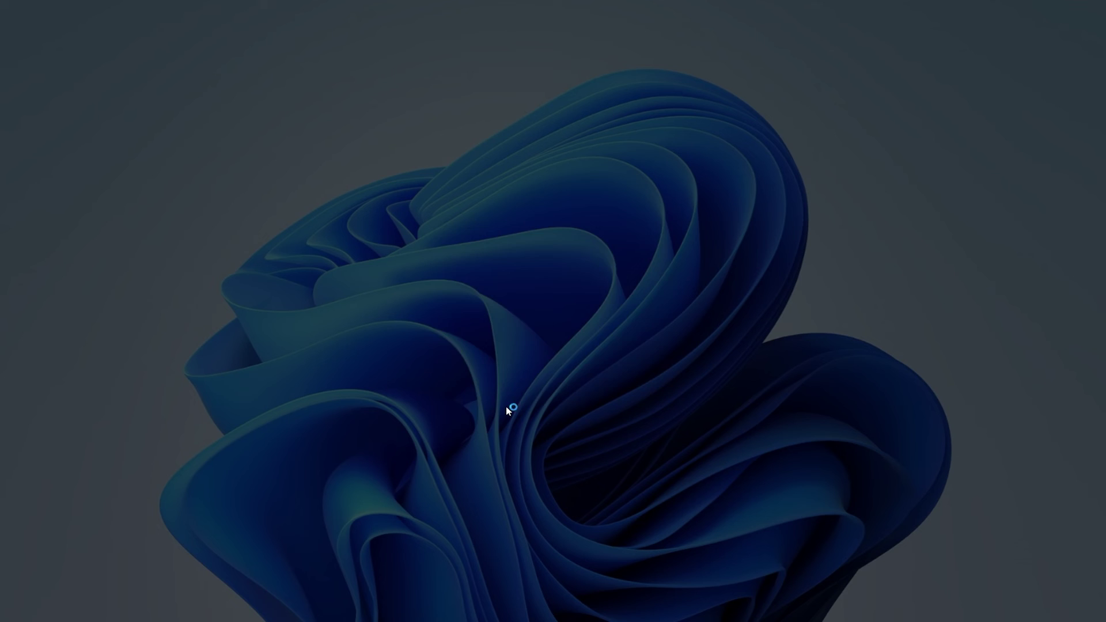
left_click(505, 383)
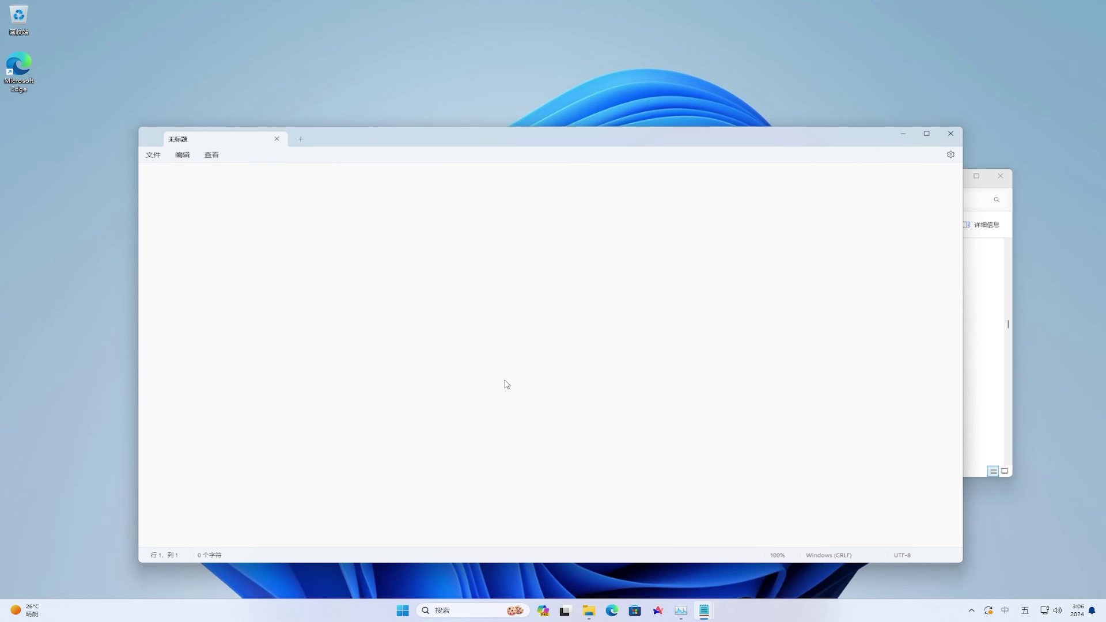
Step: Open IntegratedServicesRegionPolicySet.json from C:\Windows\System32 in Notepad, with all file types listed
left_click(157, 154)
left_click(178, 208)
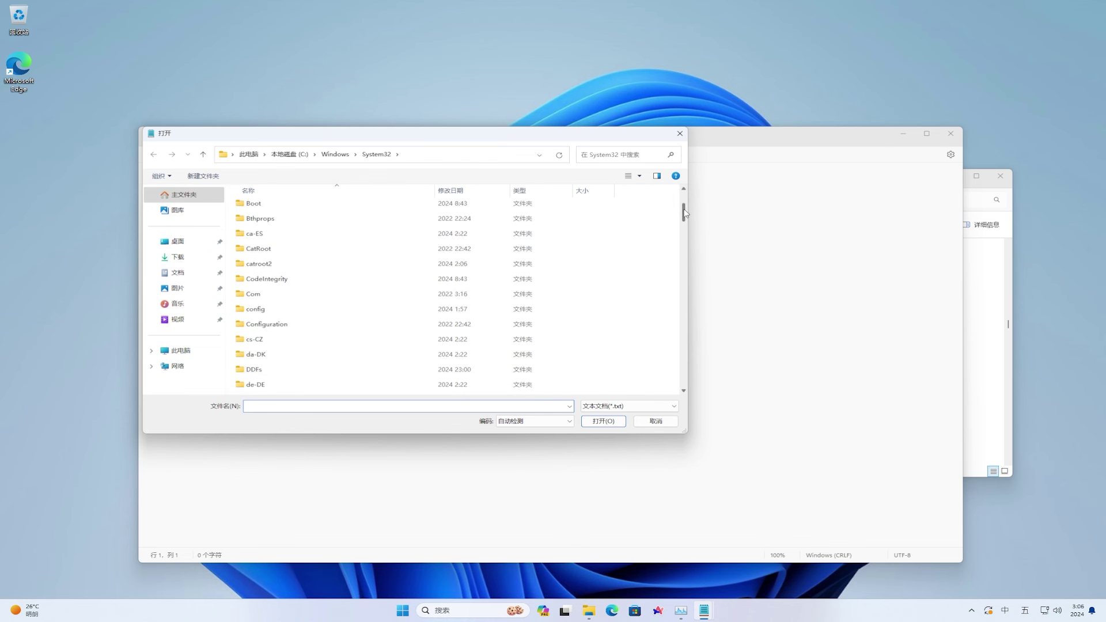
left_click_drag(684, 254, 688, 267)
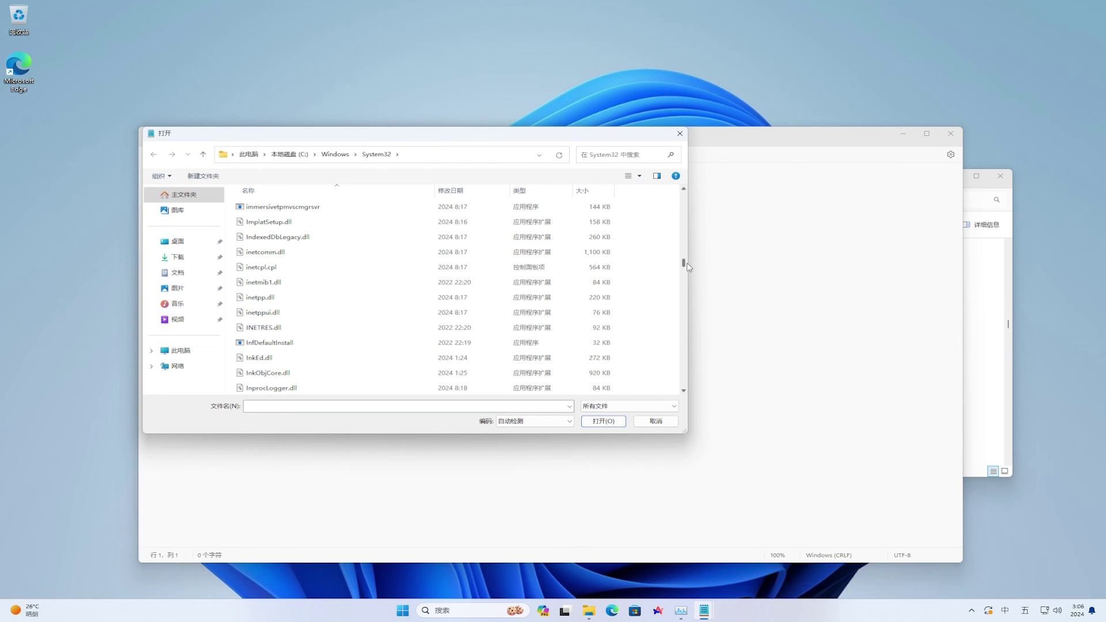
scroll(670, 264, "down", 5)
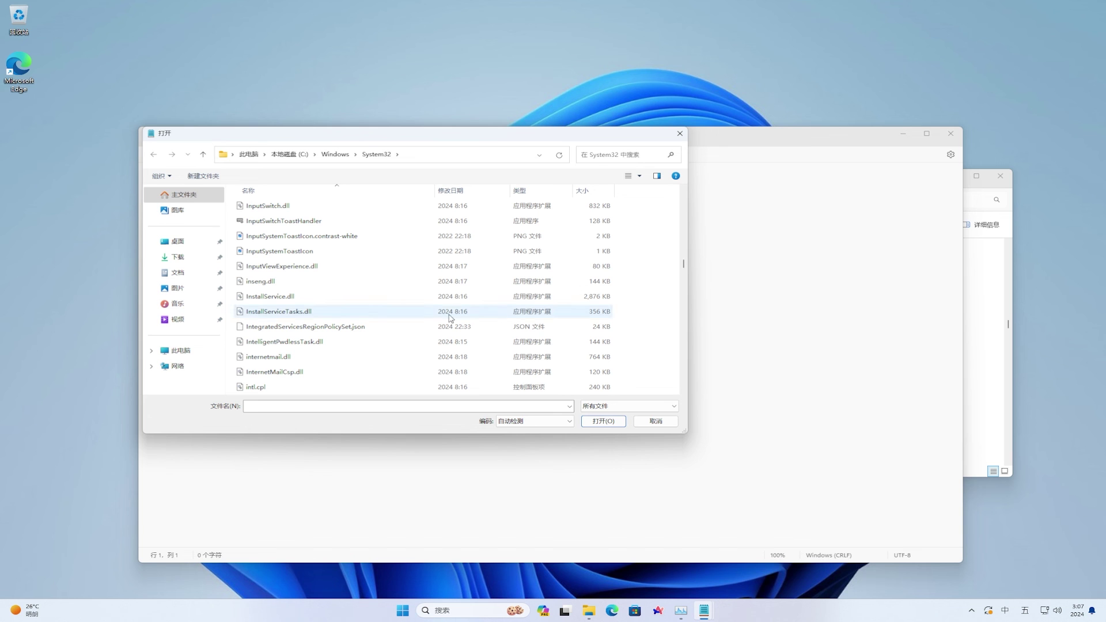
left_click(391, 326)
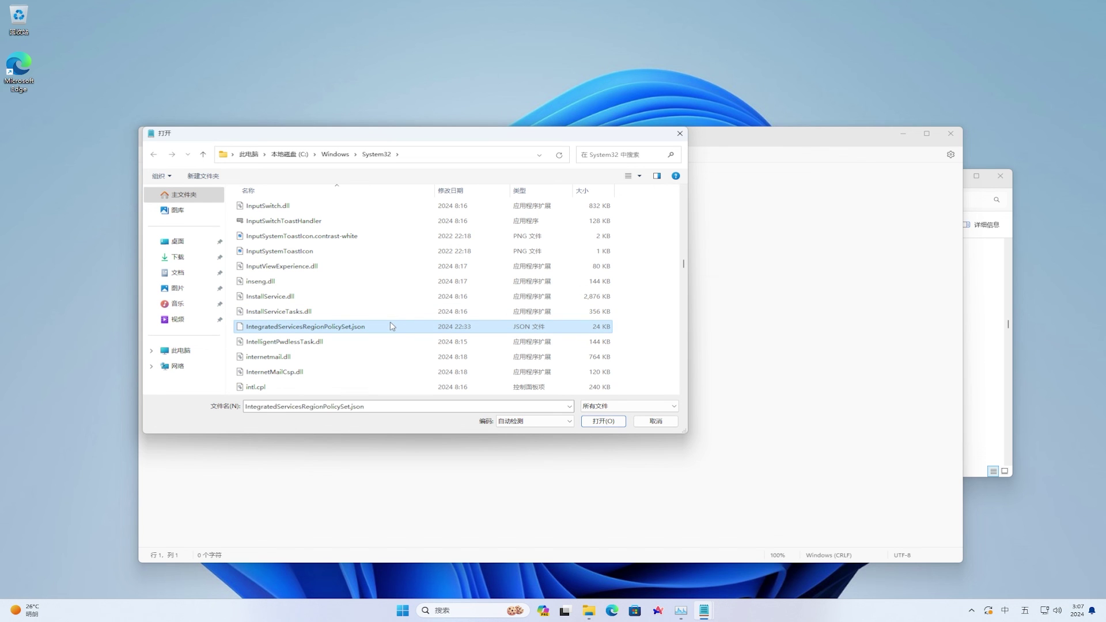
left_click(603, 421)
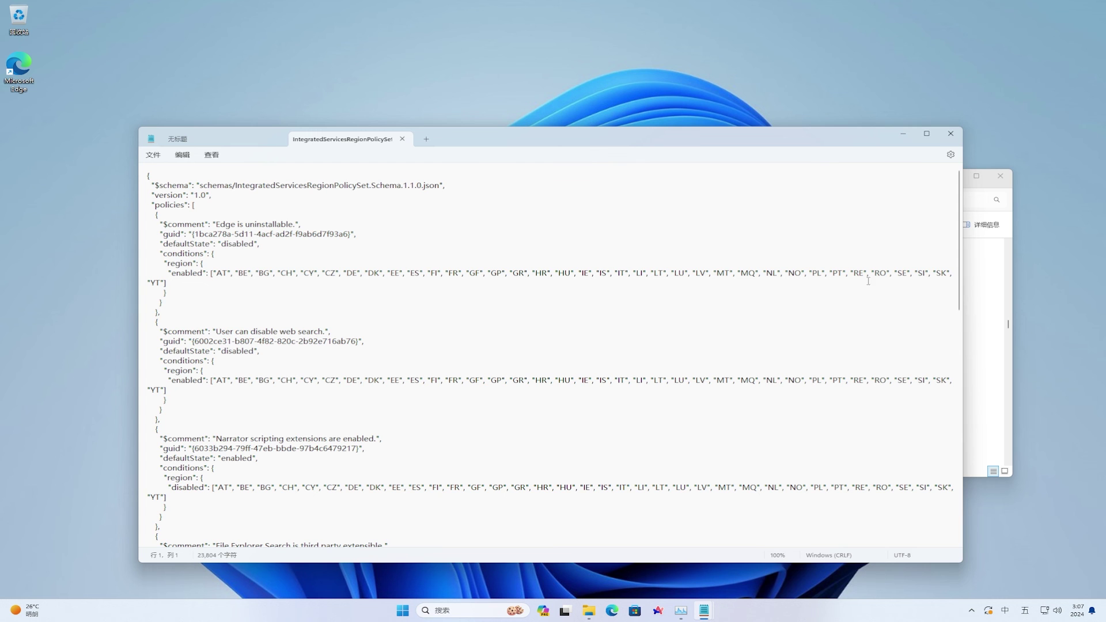
Step: Delete "CN", from the disabled regions of the "Show Copilot on taskbar by default" policy at the file's end and save the file
scroll(960, 249, "down", 3)
scroll(960, 249, "down", 20)
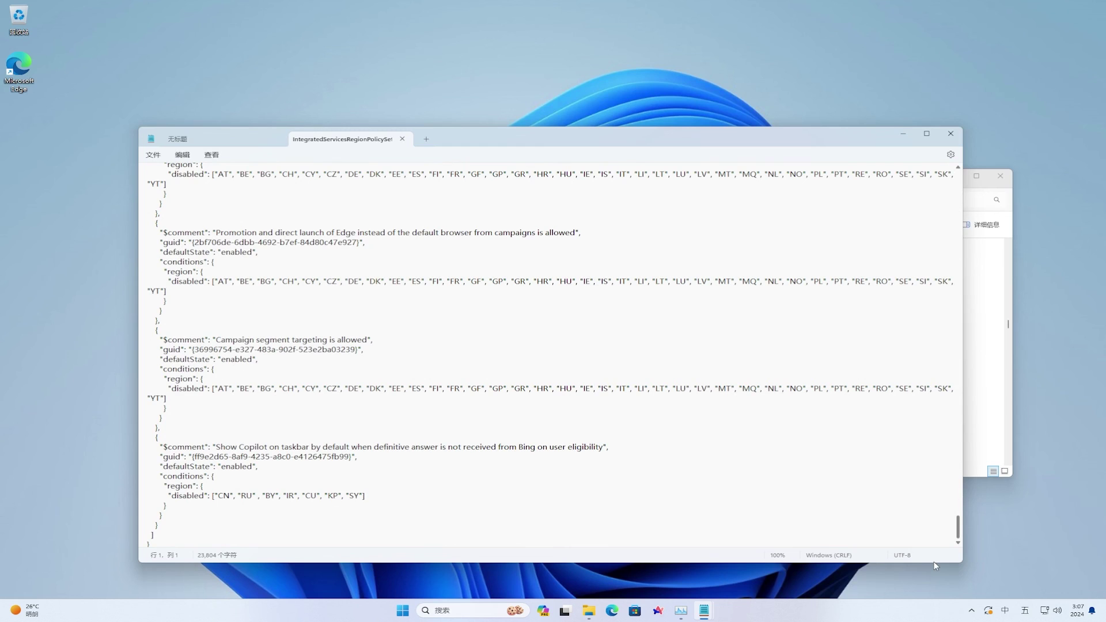
left_click_drag(215, 496, 241, 499)
left_click(183, 157)
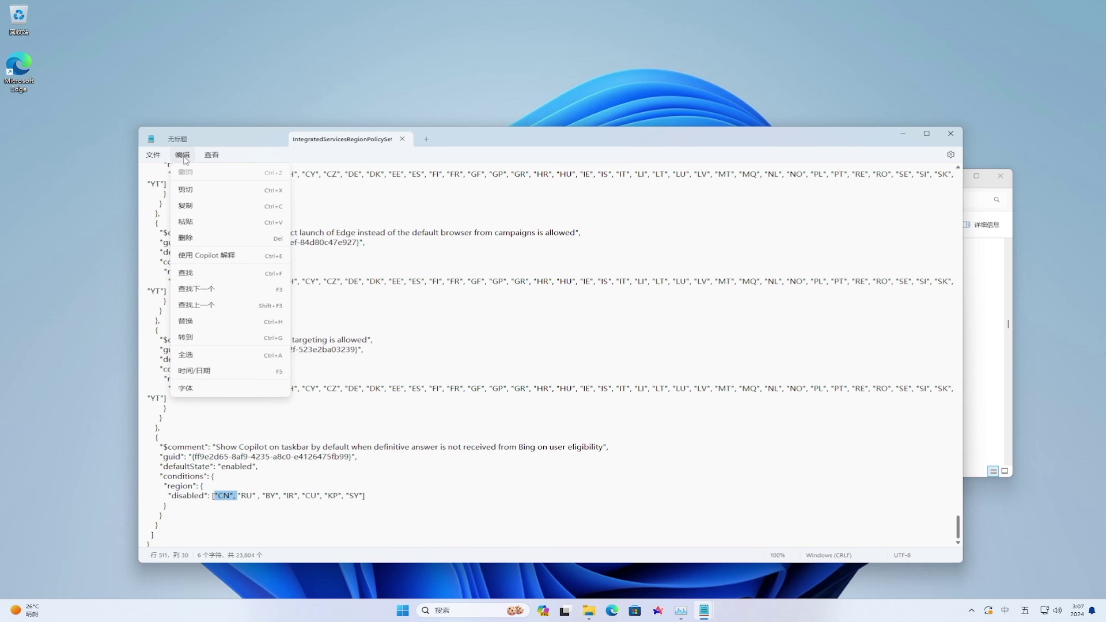
left_click(191, 237)
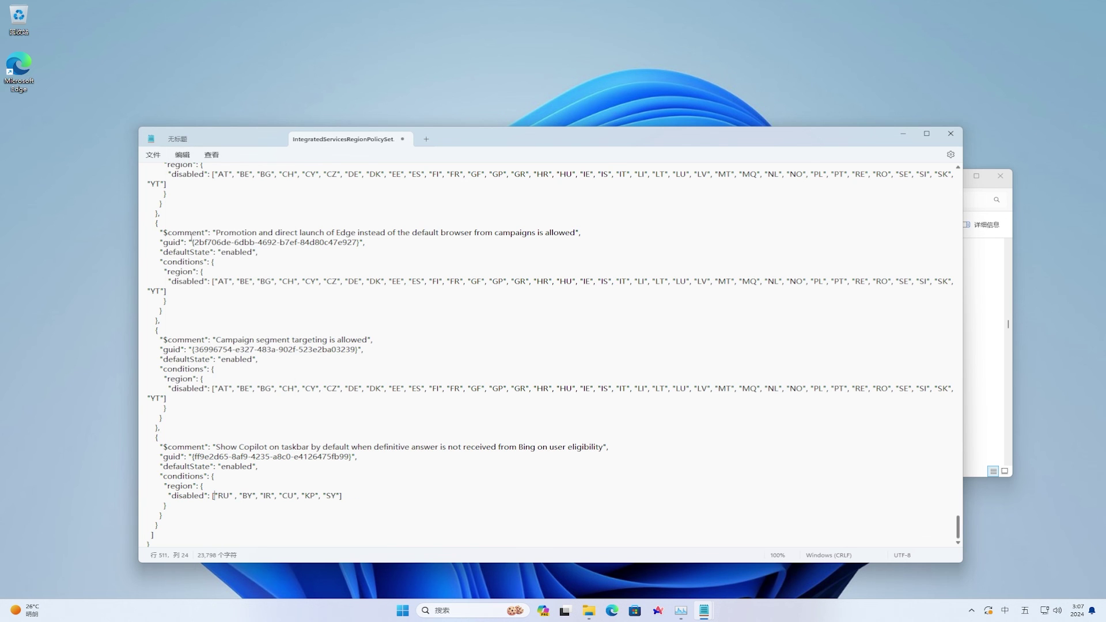
left_click(155, 159)
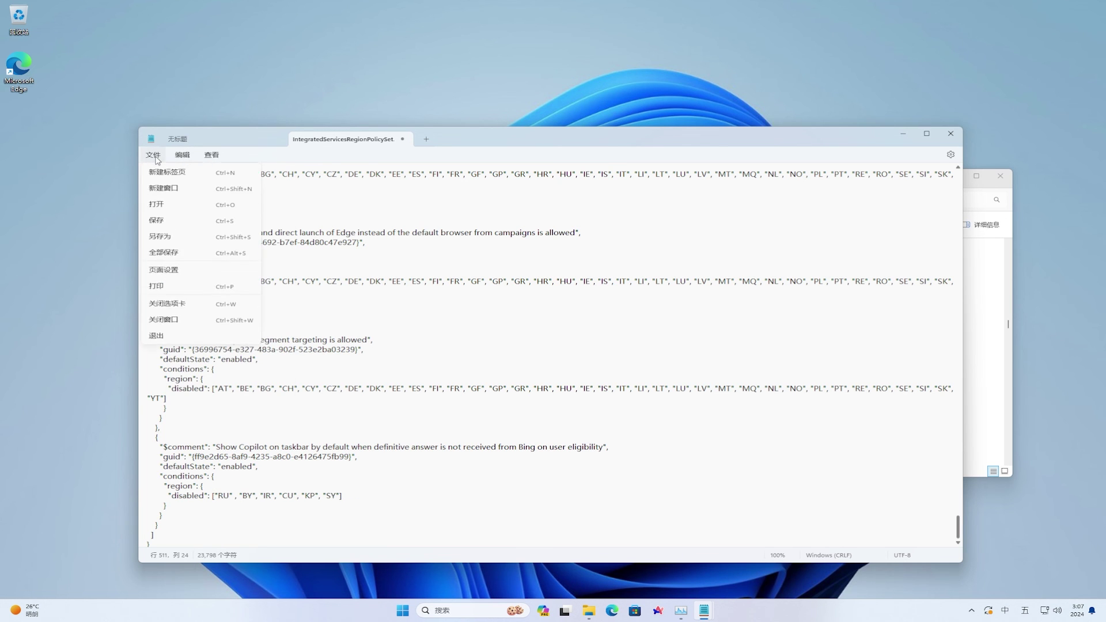
left_click(167, 219)
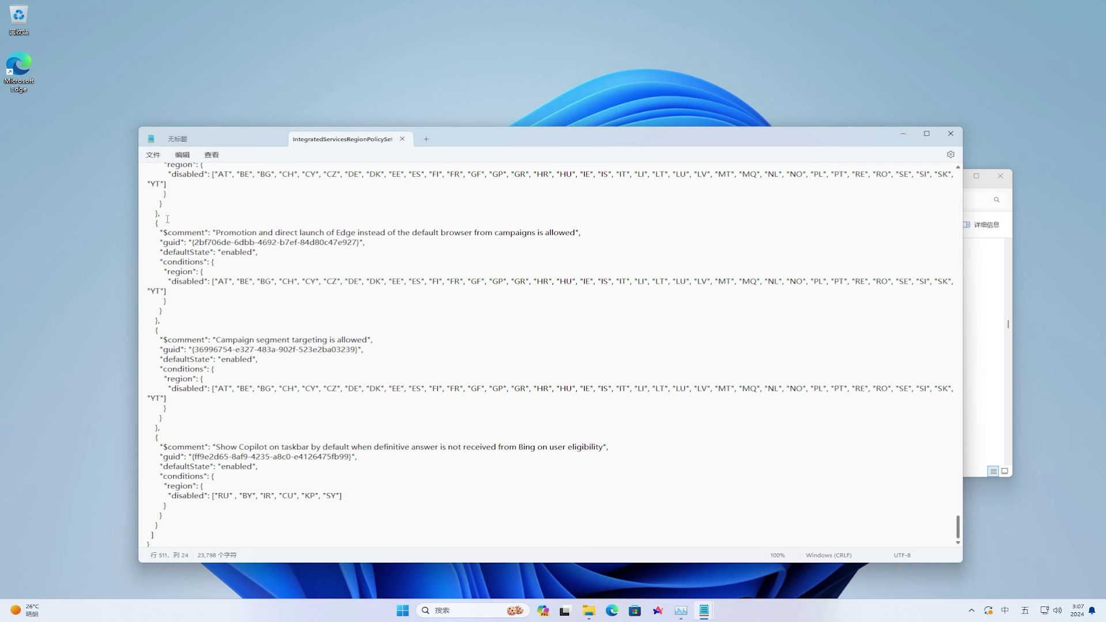
Step: Close the policy file and Notepad's remaining empty document, and close the System32 folder window
left_click(402, 139)
left_click(277, 139)
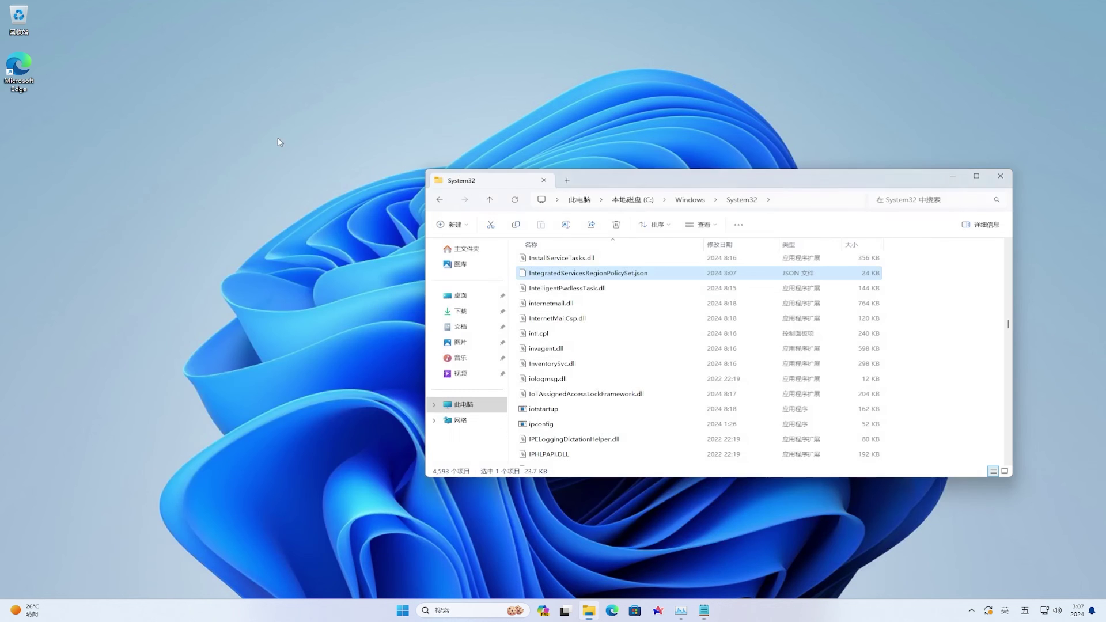
left_click(1000, 182)
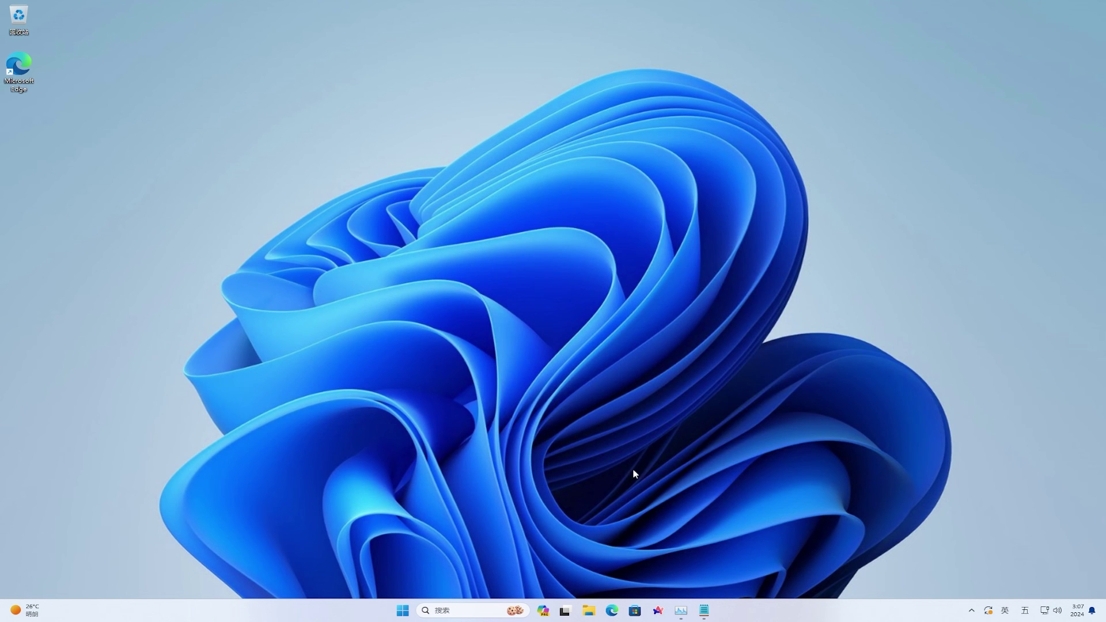
Step: Bring up the computer's power options
left_click(403, 611)
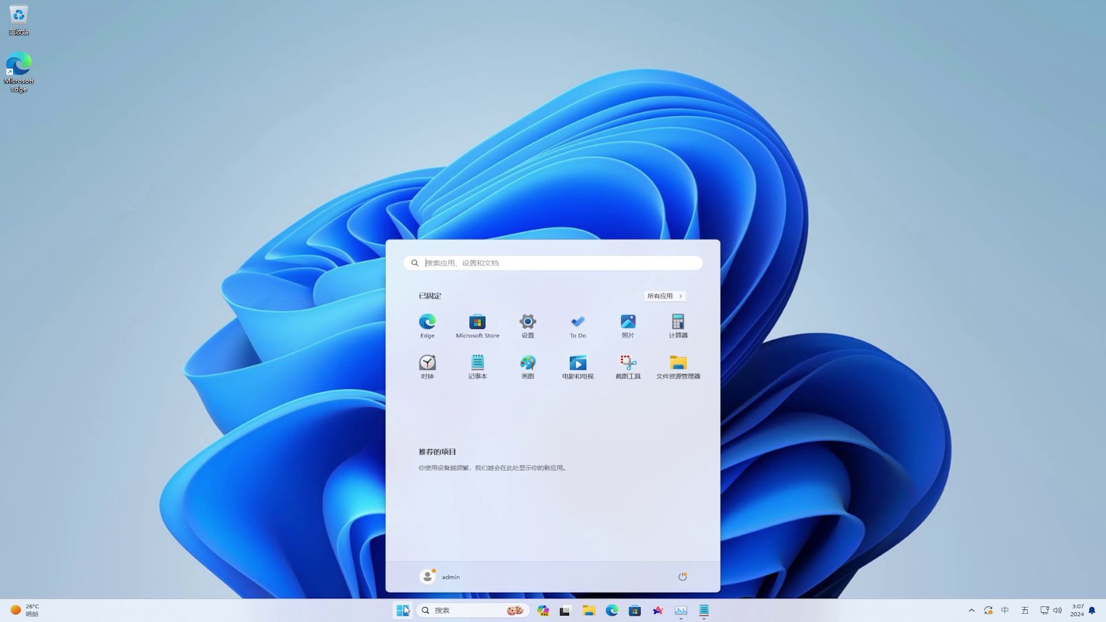
left_click(681, 578)
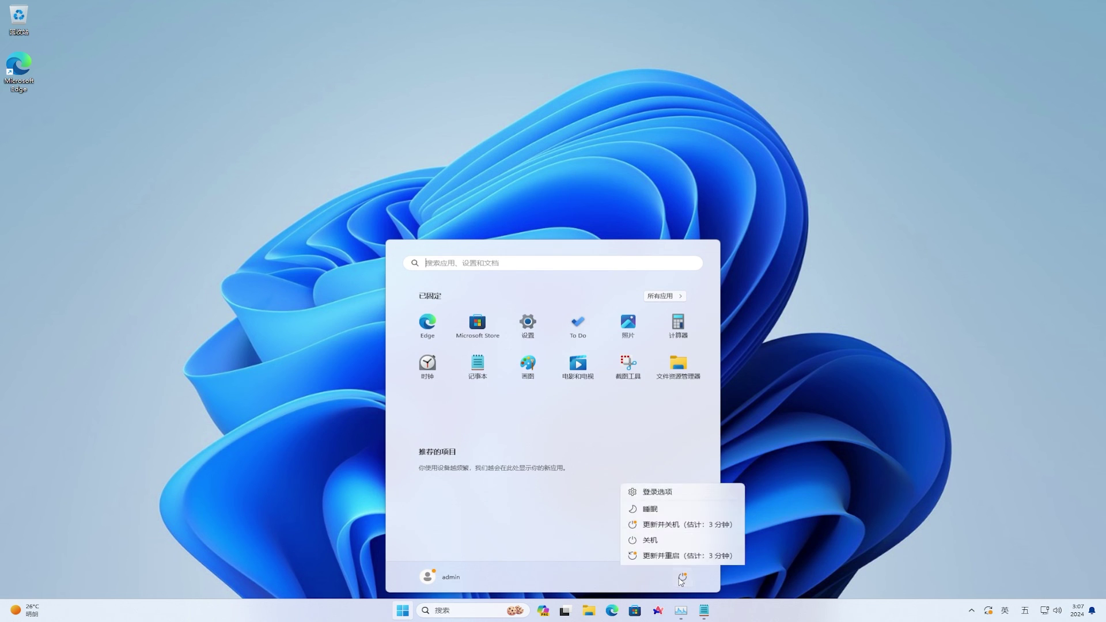